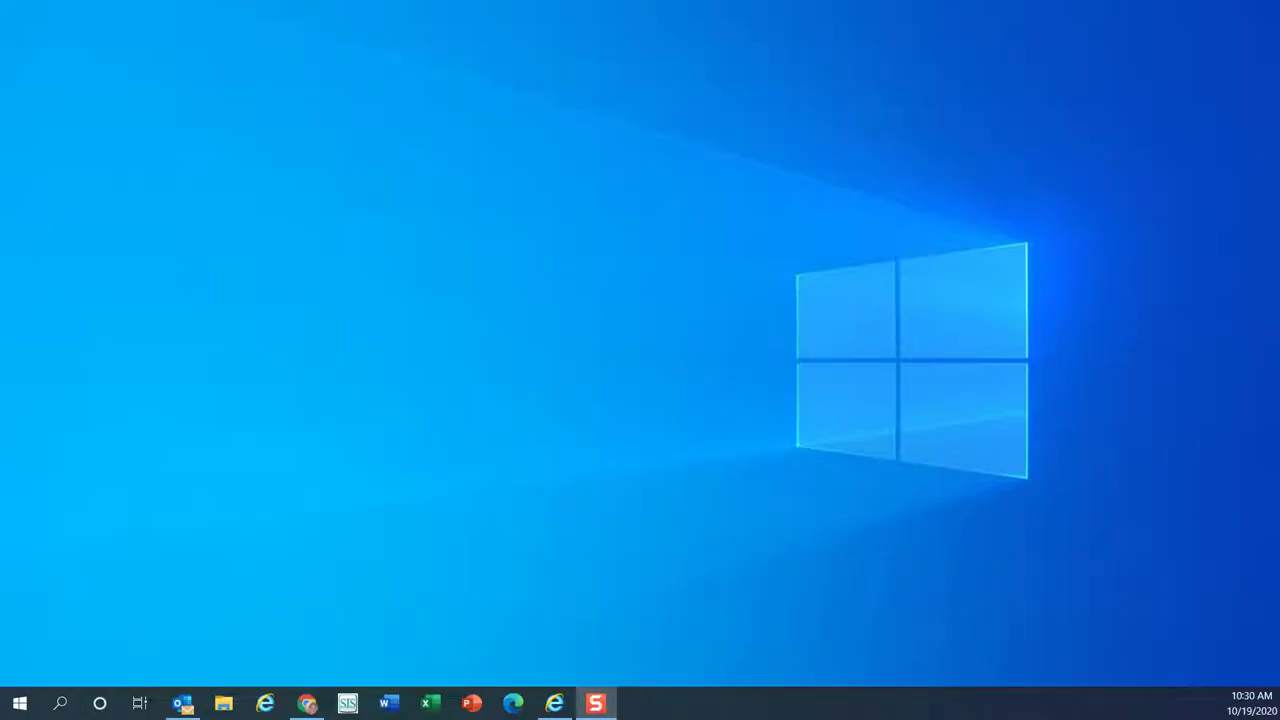
Bring up the Chrome window maximized and reach the 3D Printing Template assignment through the course's 3D Design and Modeling folder
click(307, 703)
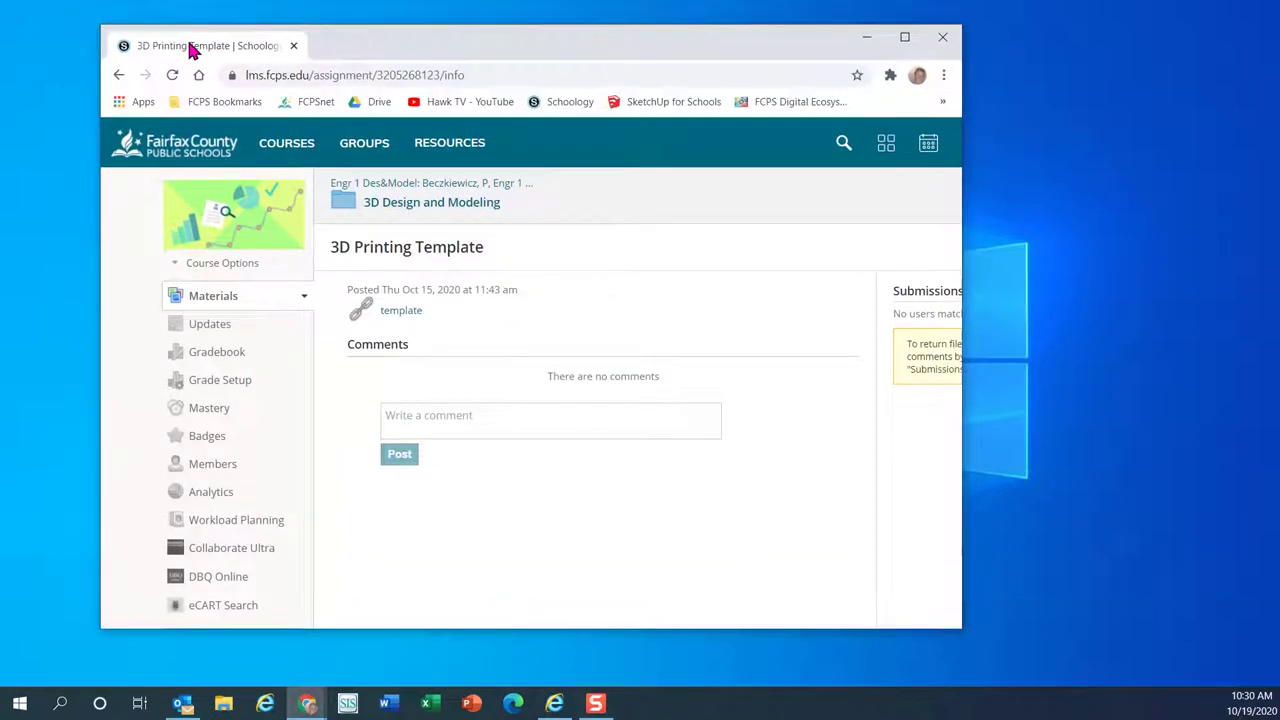
double_click(189, 30)
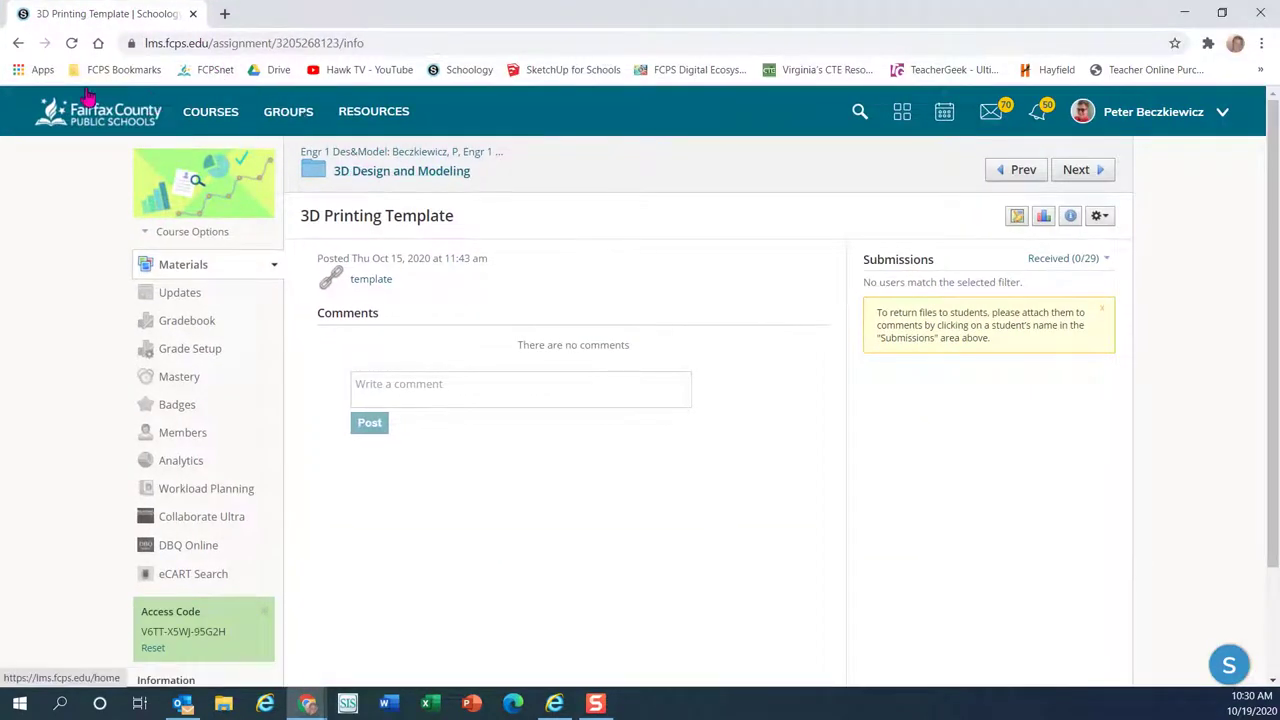
click(24, 43)
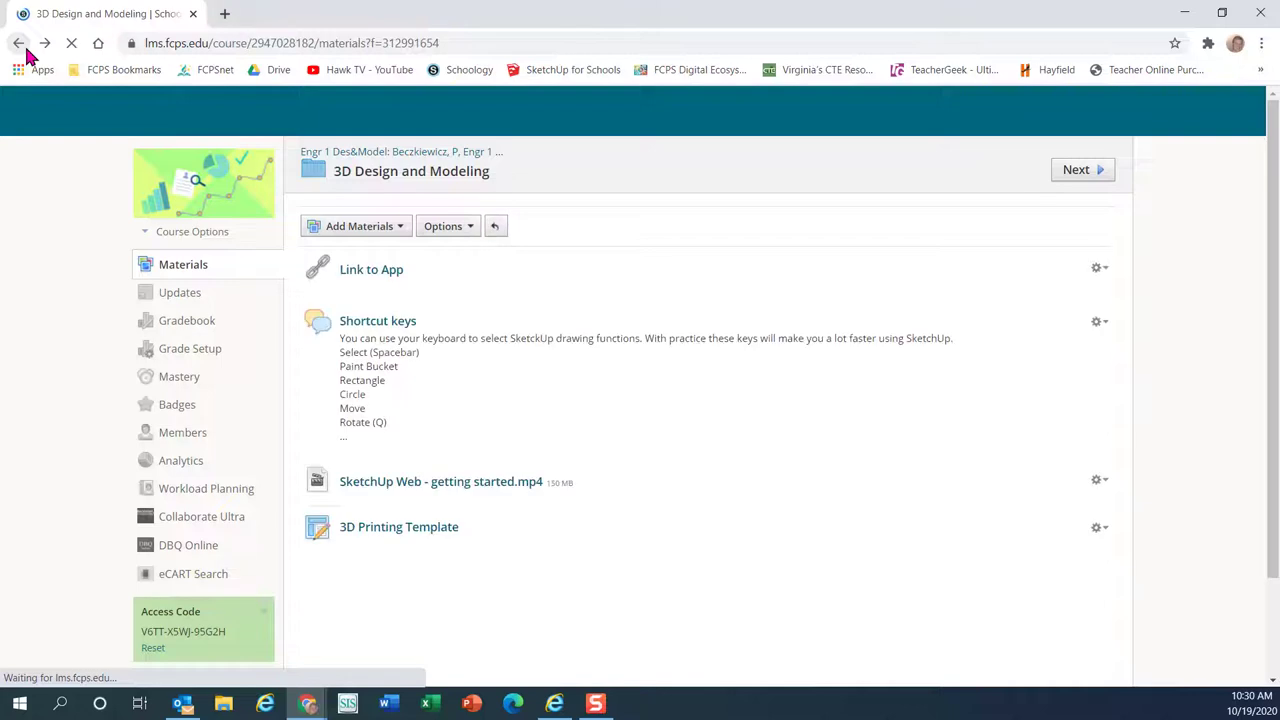
click(26, 50)
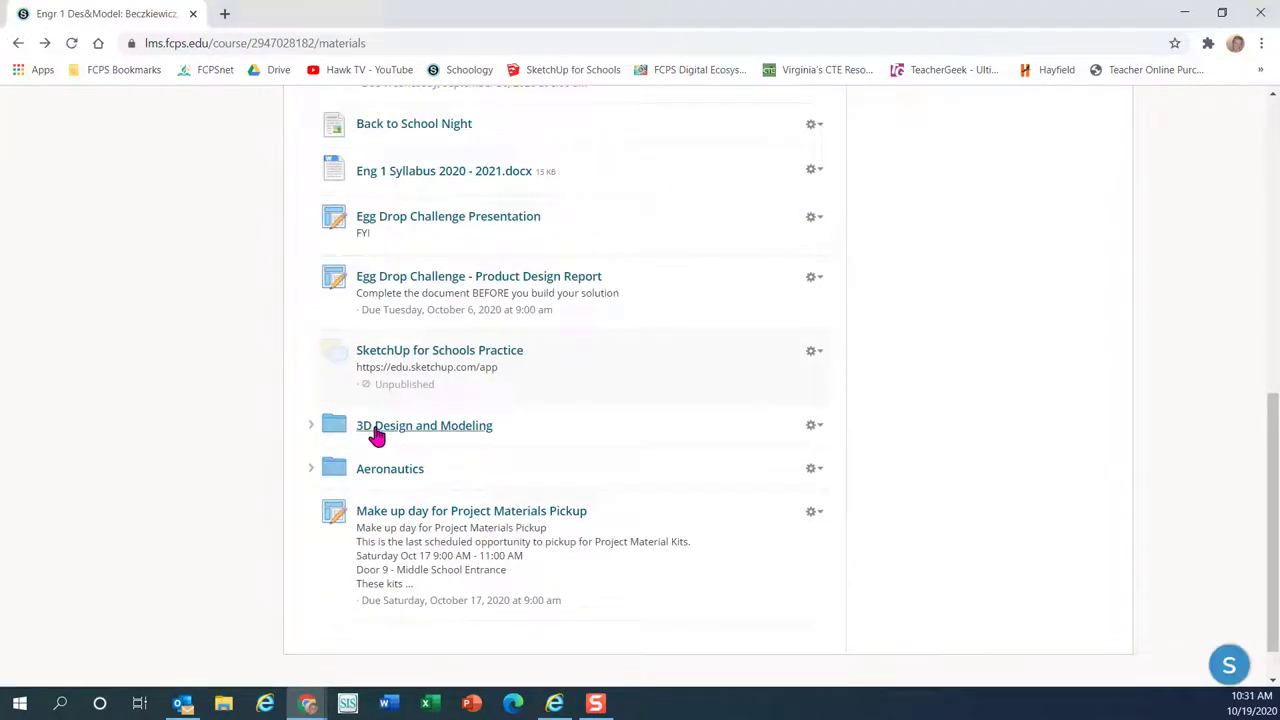
click(445, 436)
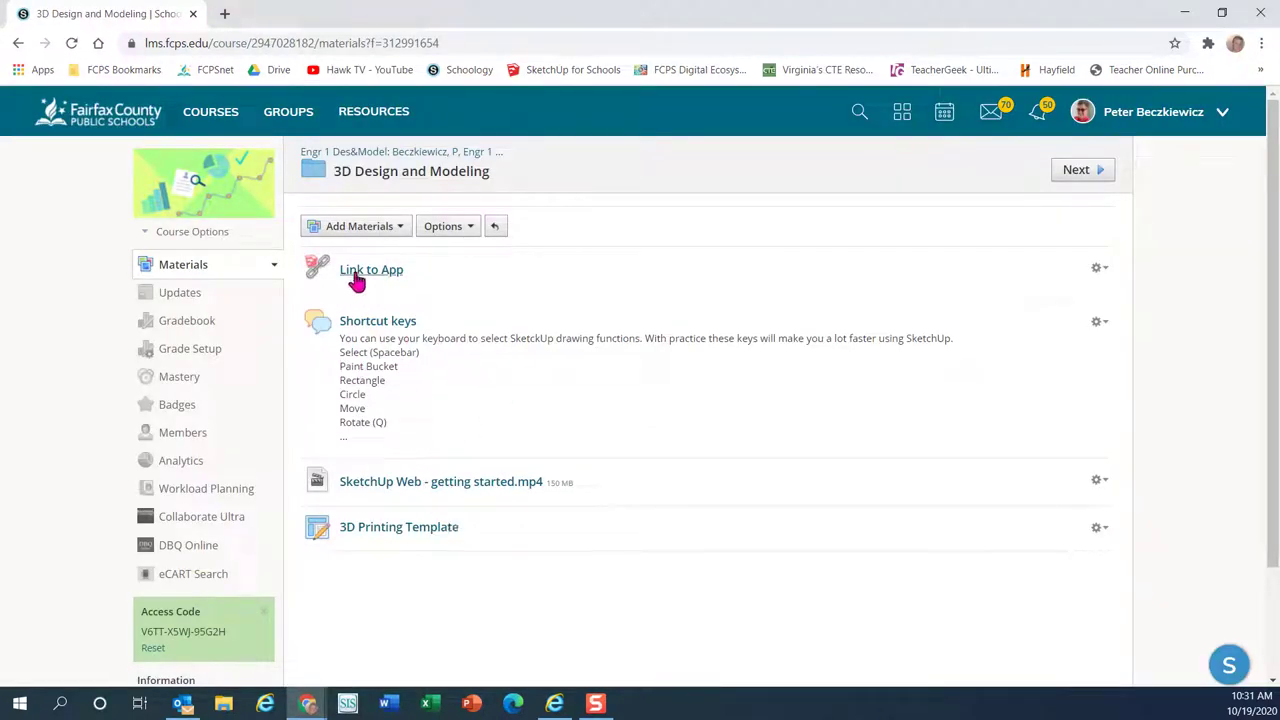
click(415, 540)
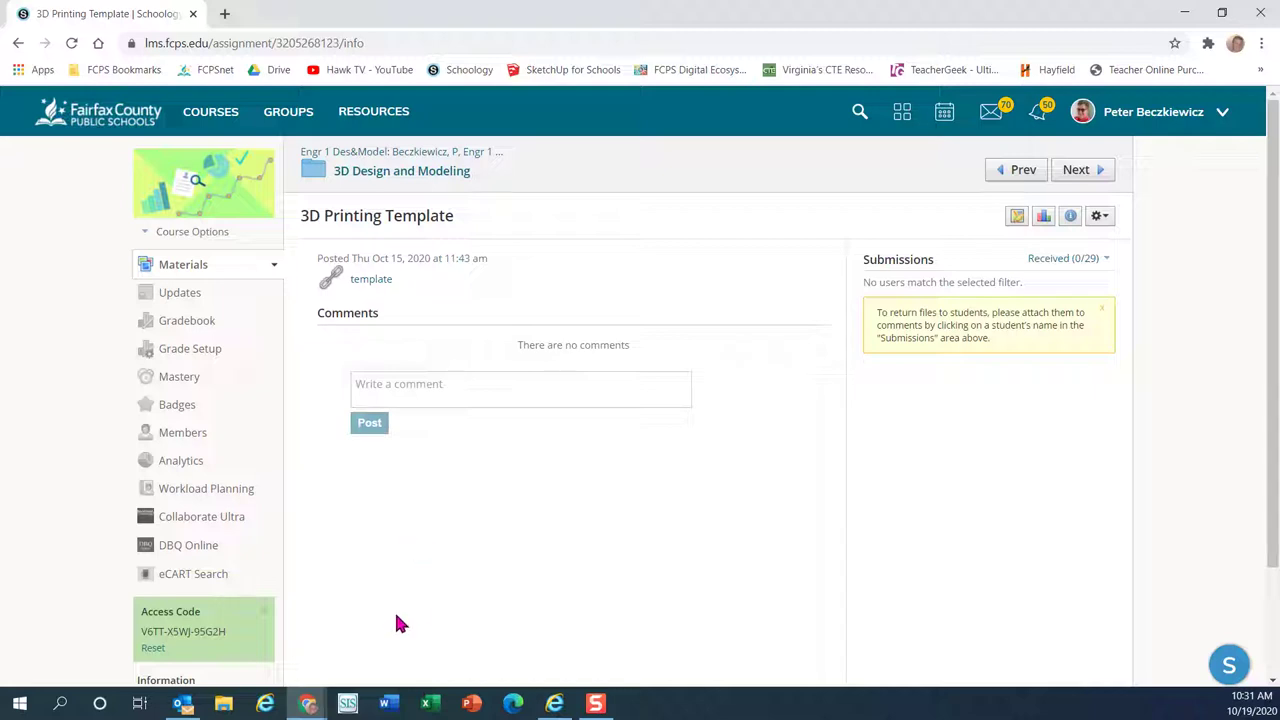
Open the assignment's template file, UM2 3D Template.skp, in SketchUp for Schools
click(363, 284)
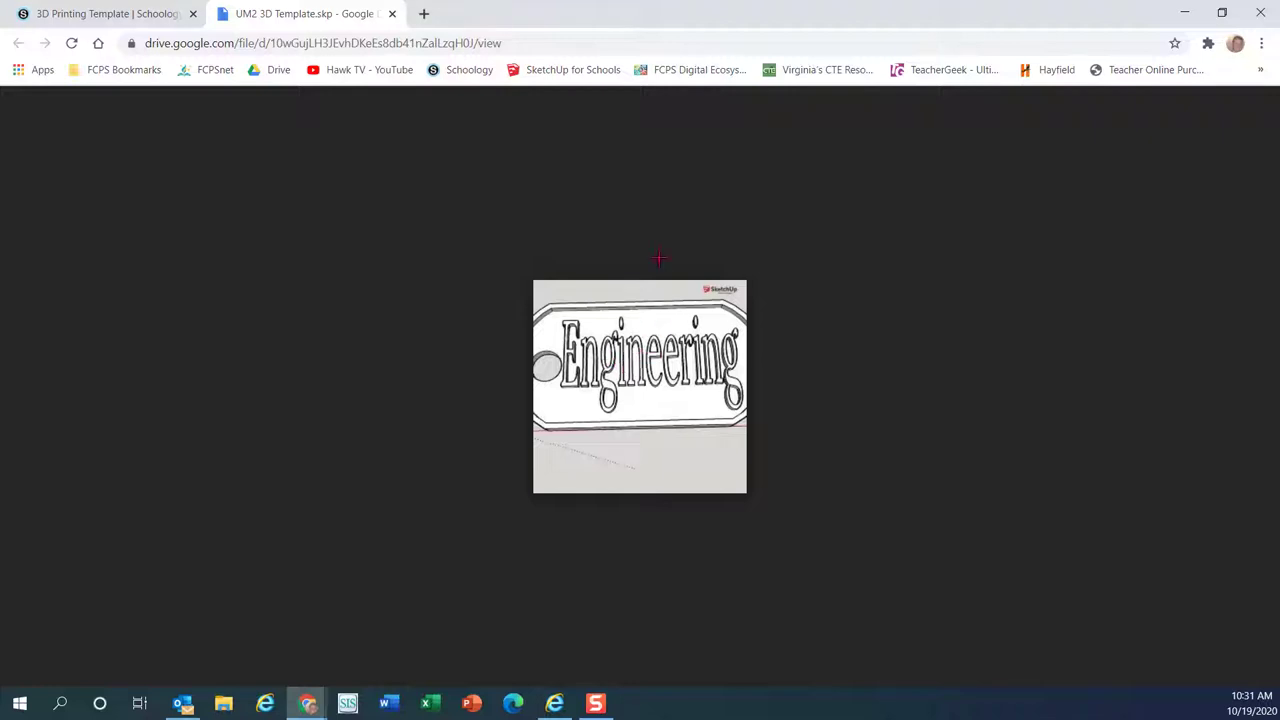
mouse_move(622, 114)
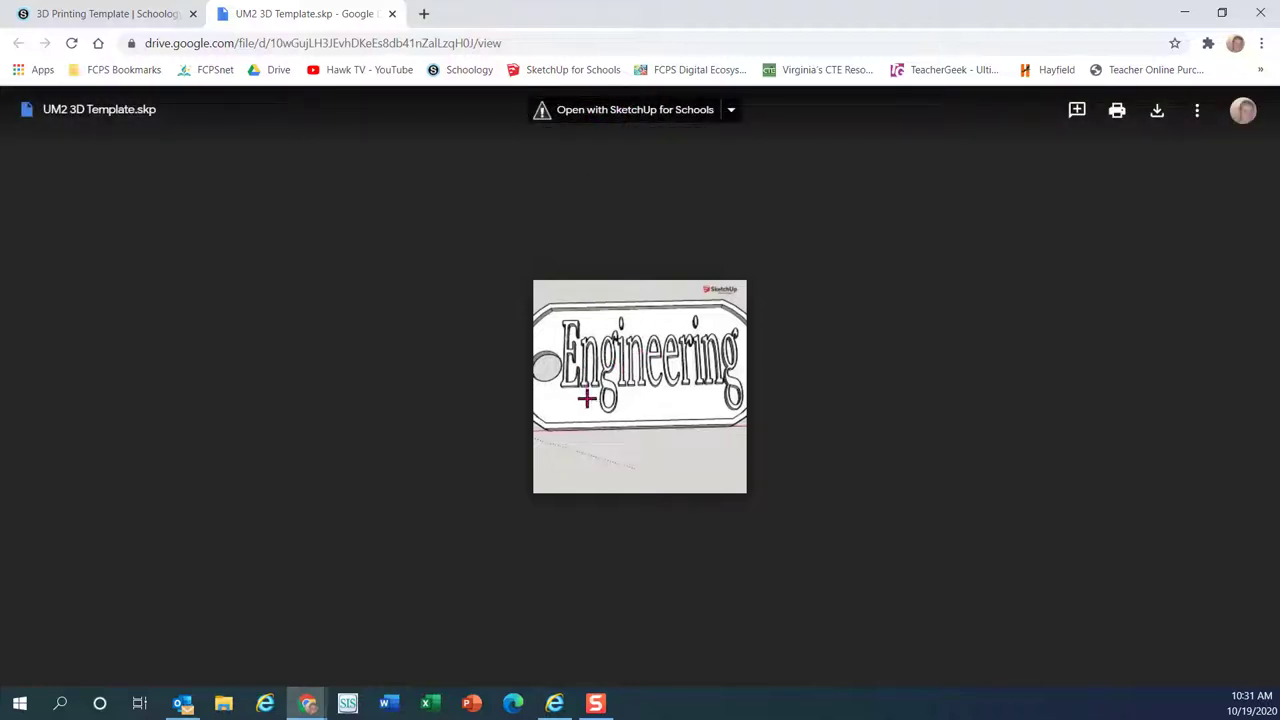
click(604, 117)
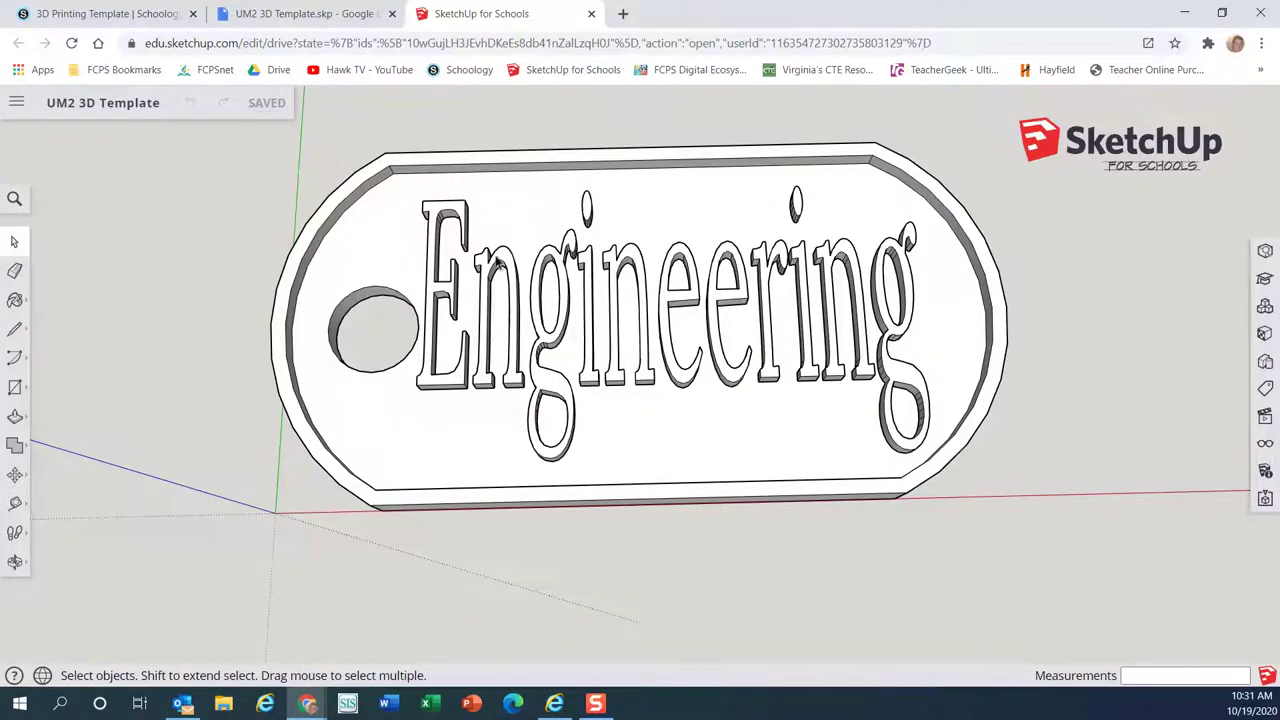
scroll(432, 413, down, 5)
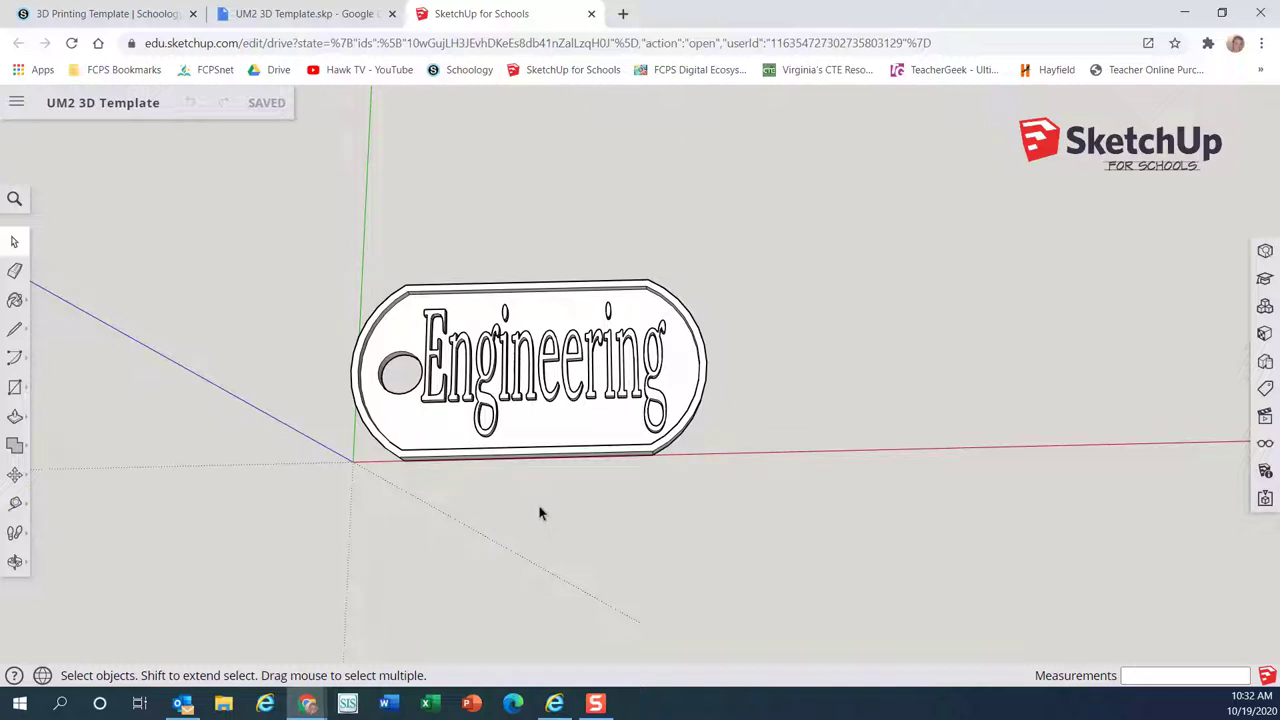
Reduce the browser to a smaller window and open the Shortcut keys discussion in the Schoology 3D Design and Modeling folder
click(1222, 14)
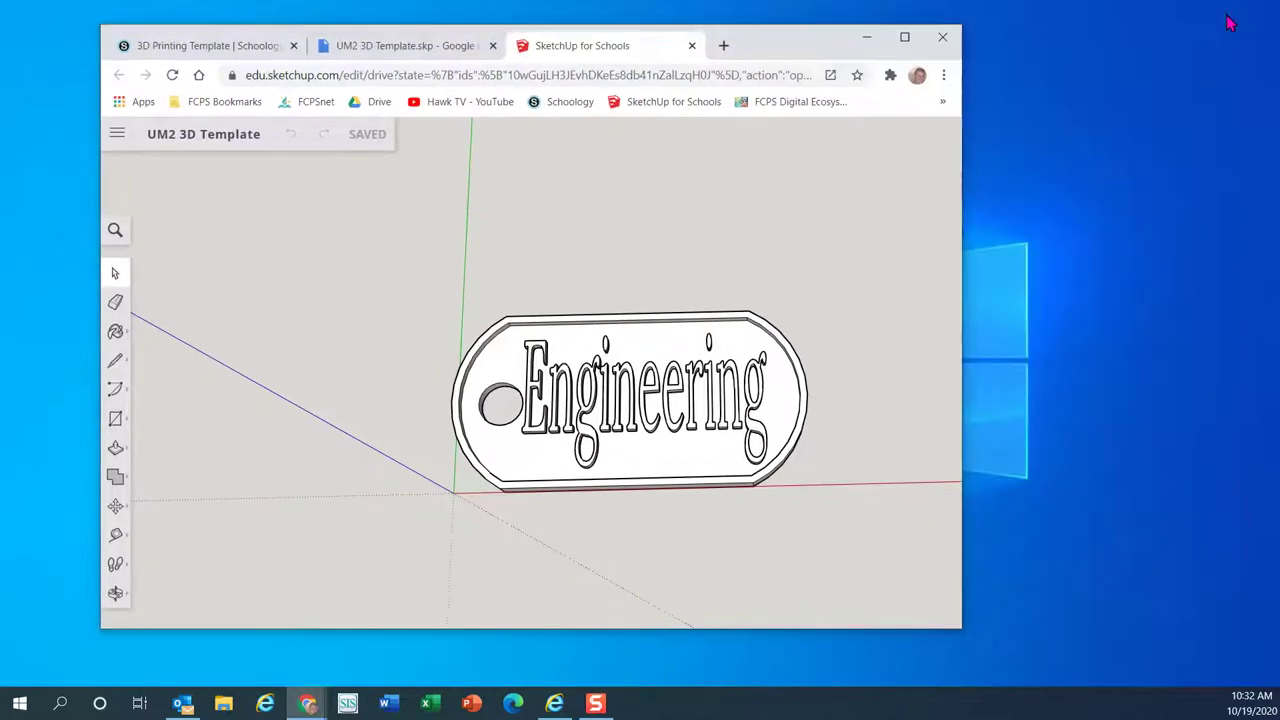
drag(770, 45, 684, 33)
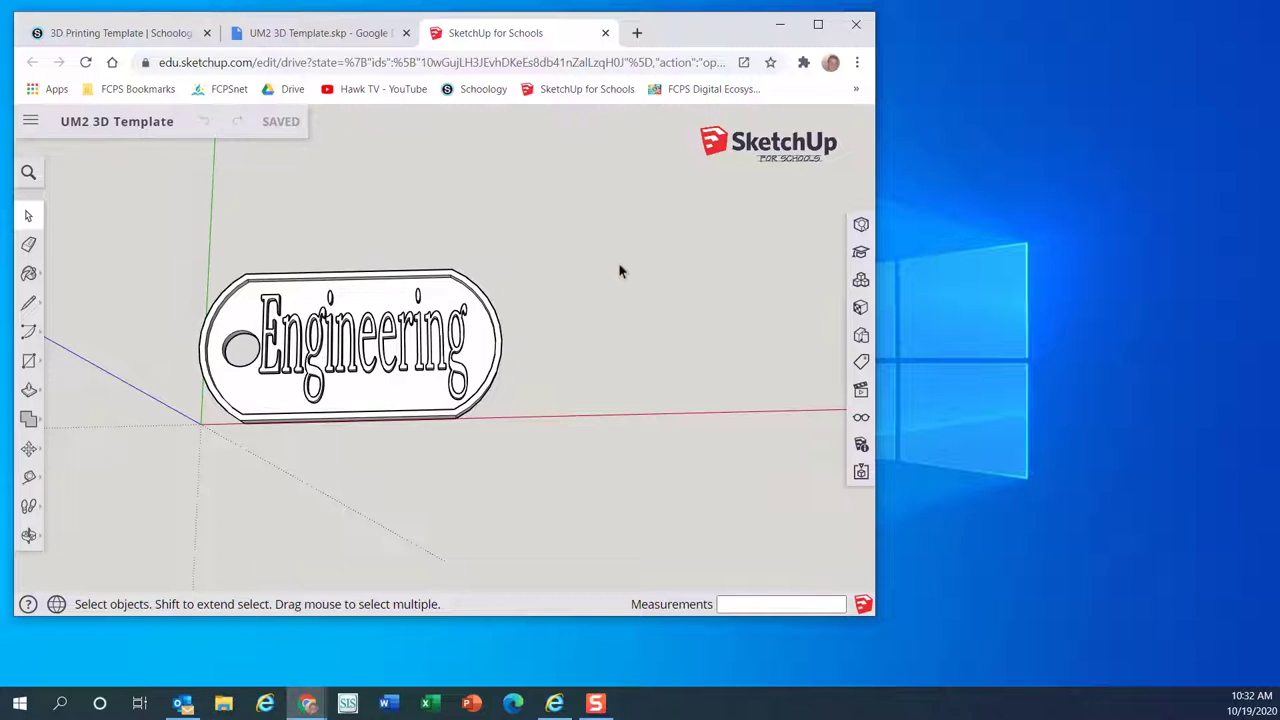
click(105, 37)
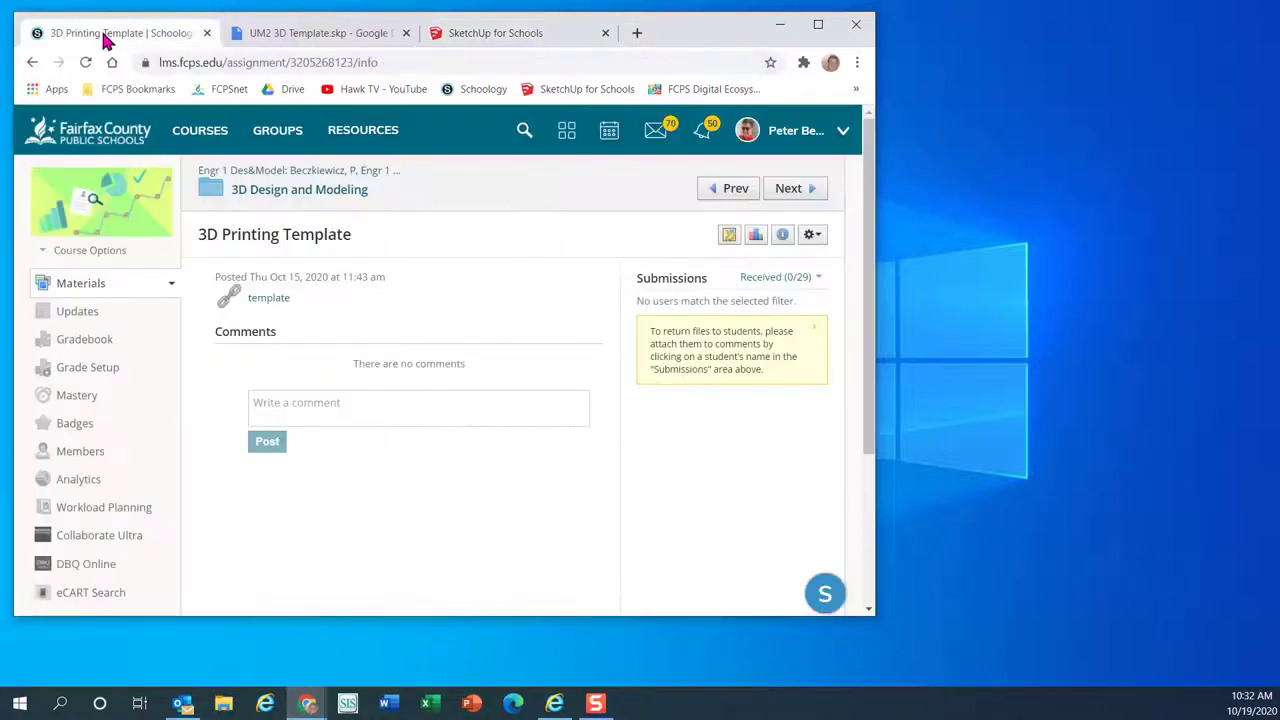
click(32, 62)
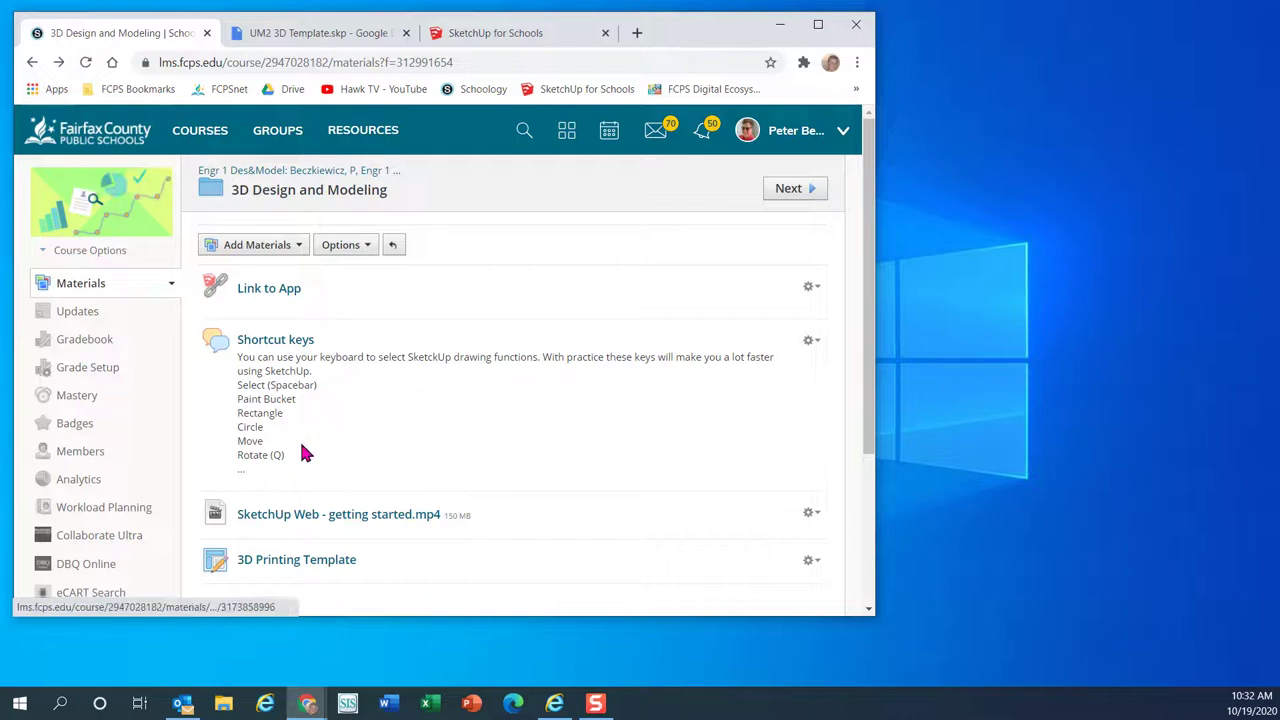
click(280, 341)
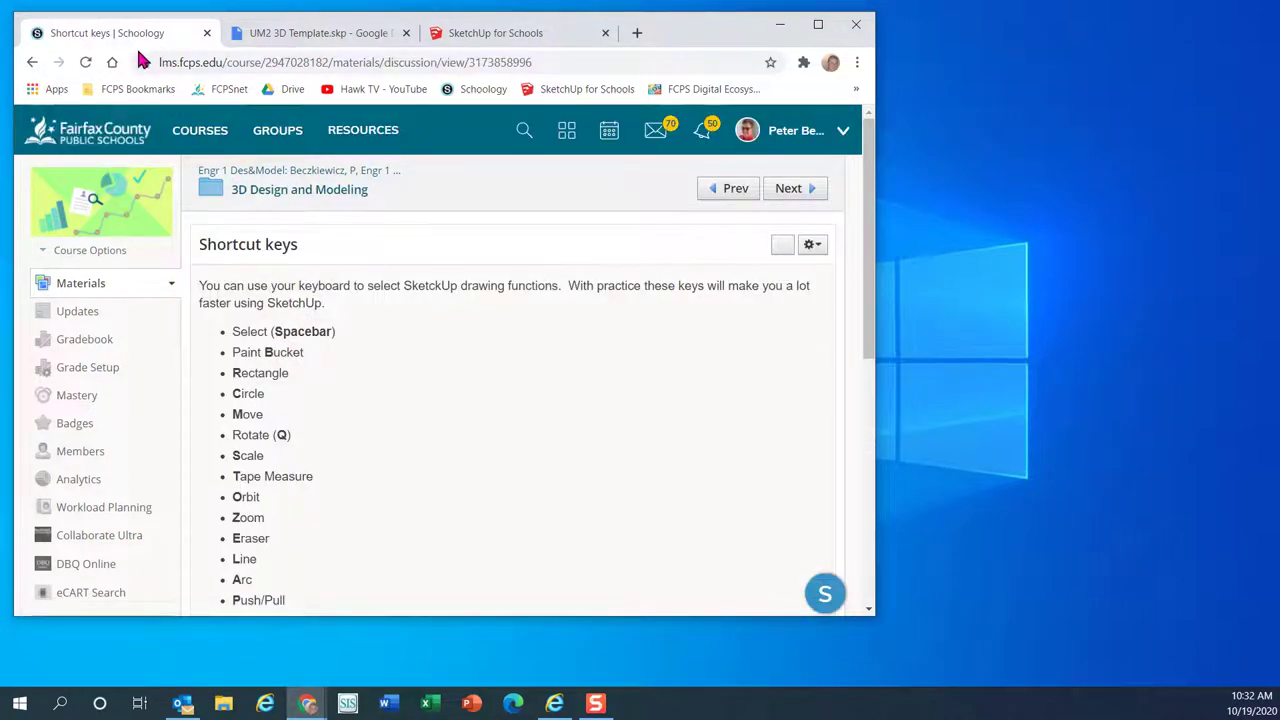
Separate the Shortcut keys page into its own narrow window beside the SketchUp window, and make the SketchUp window taller
mouse_move(129, 31)
mouse_down()
mouse_move(558, 58)
mouse_move(1017, 40)
mouse_move(674, 26)
mouse_move(777, 40)
mouse_move(653, 48)
mouse_move(771, 51)
mouse_move(751, 51)
mouse_up()
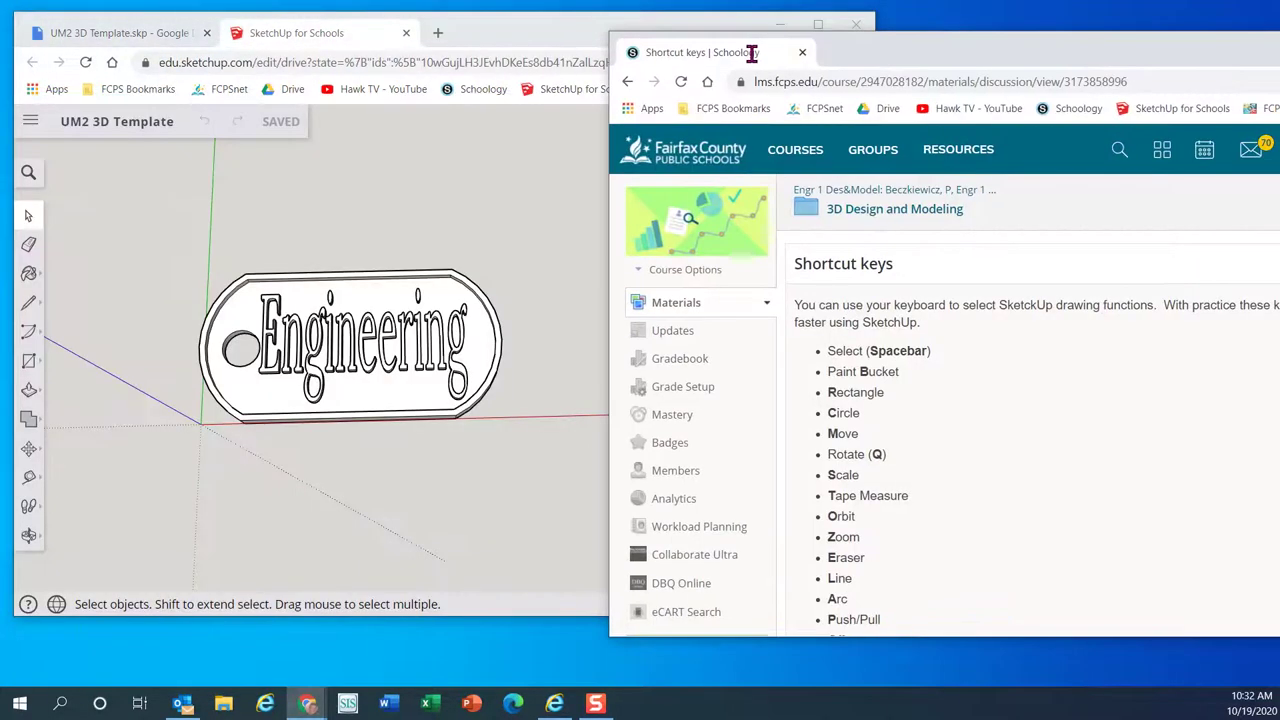
drag(1036, 50, 772, 73)
drag(1208, 197, 763, 213)
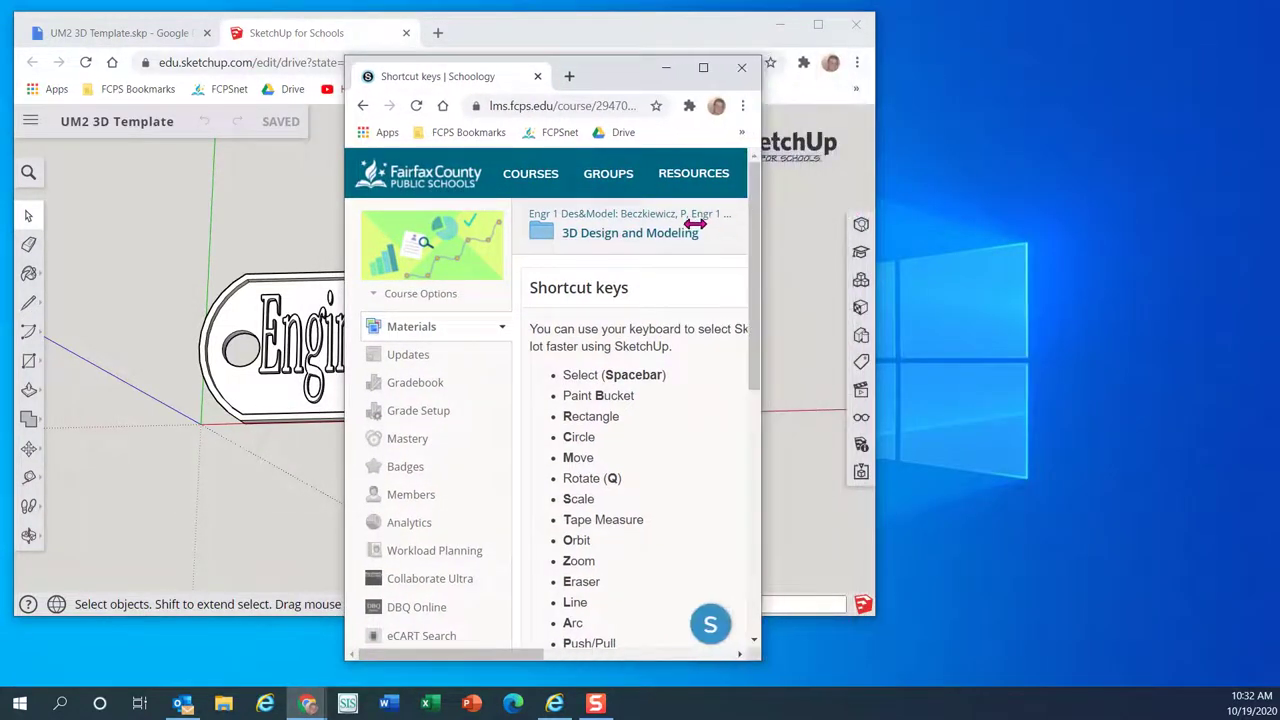
mouse_move(625, 77)
mouse_down()
mouse_move(840, 80)
mouse_move(1155, 32)
mouse_up()
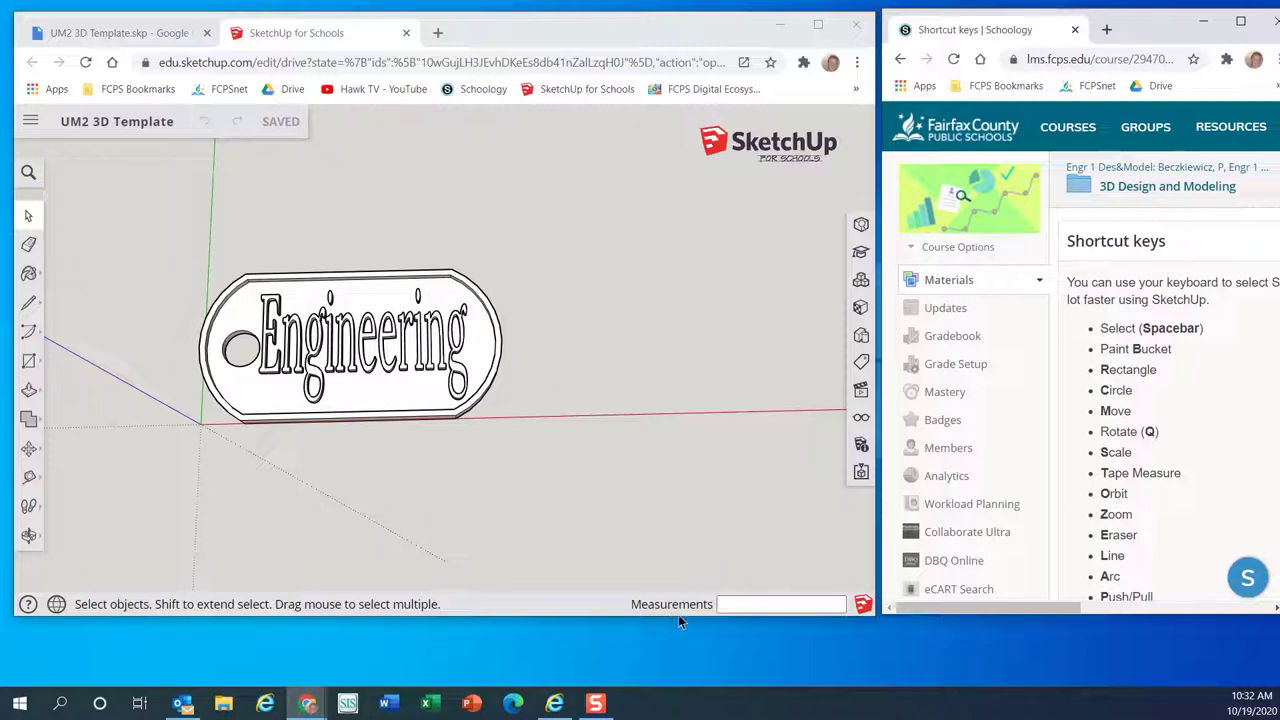
mouse_move(678, 620)
mouse_down()
mouse_move(694, 680)
mouse_move(705, 670)
mouse_up()
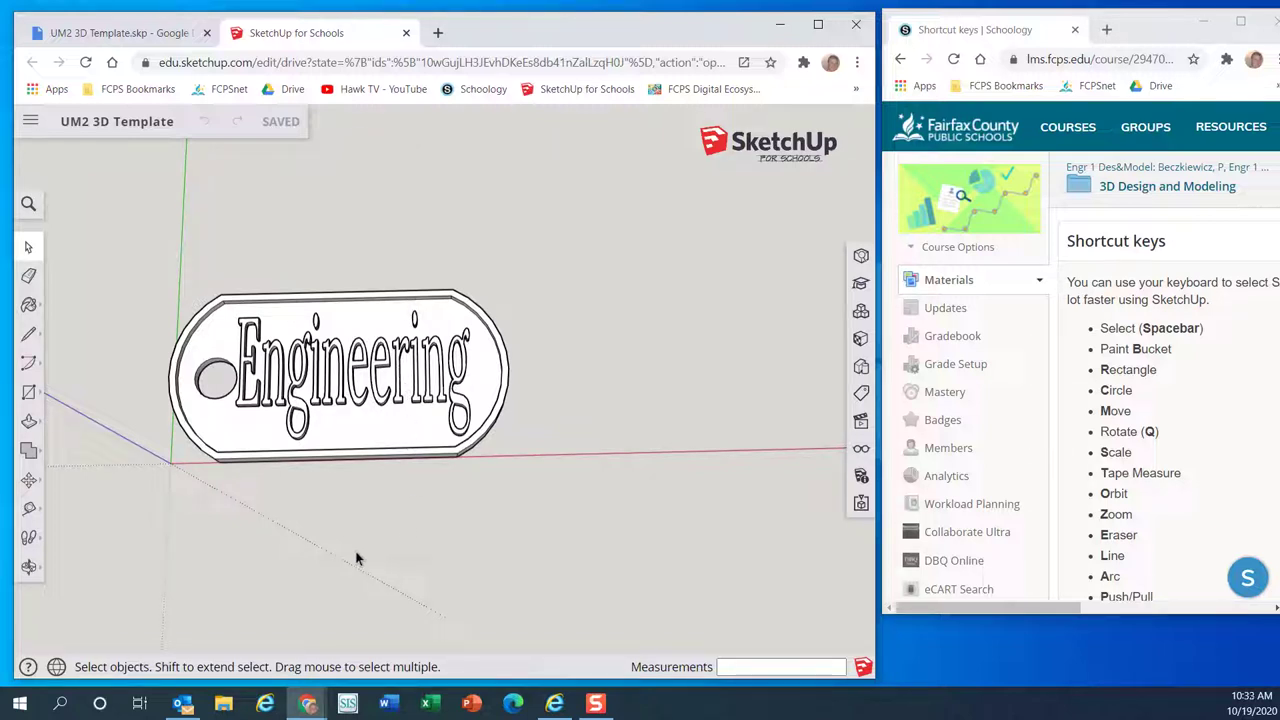
Orbit around the Engineering tag to view it from a low angle and from above
key(o)
drag(357, 549, 517, 571)
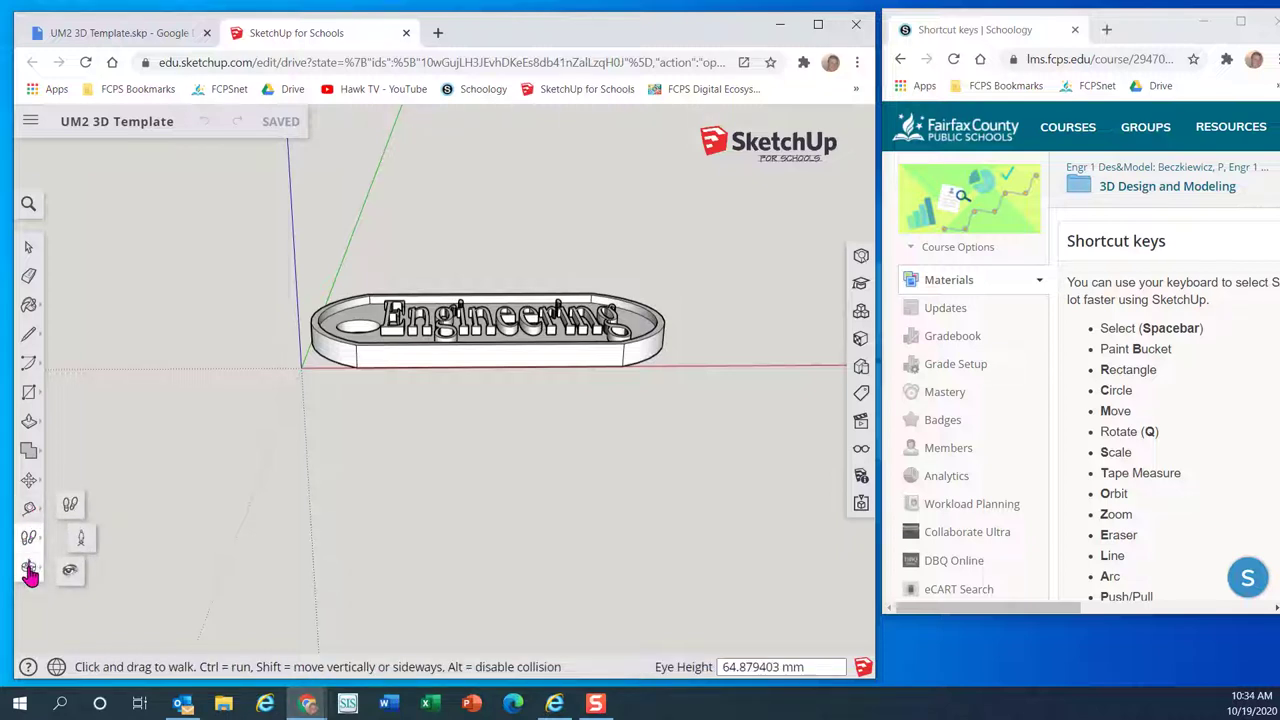
click(29, 570)
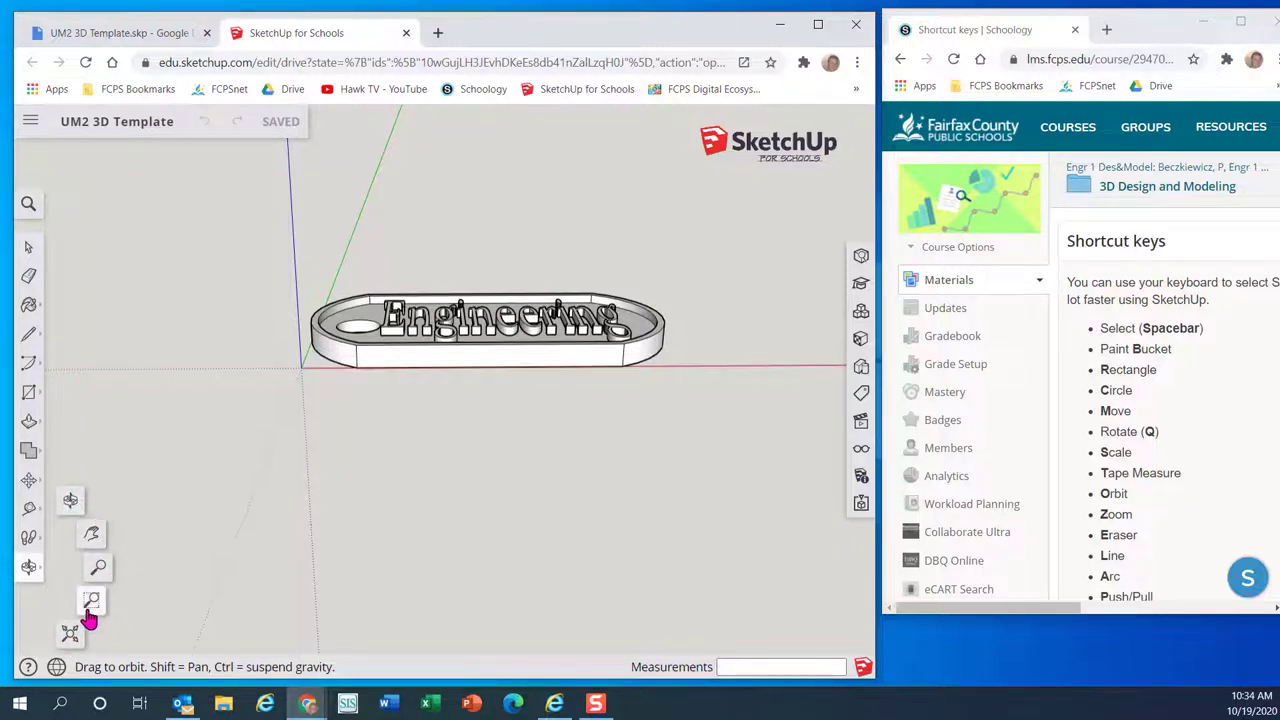
click(72, 502)
drag(323, 496, 417, 403)
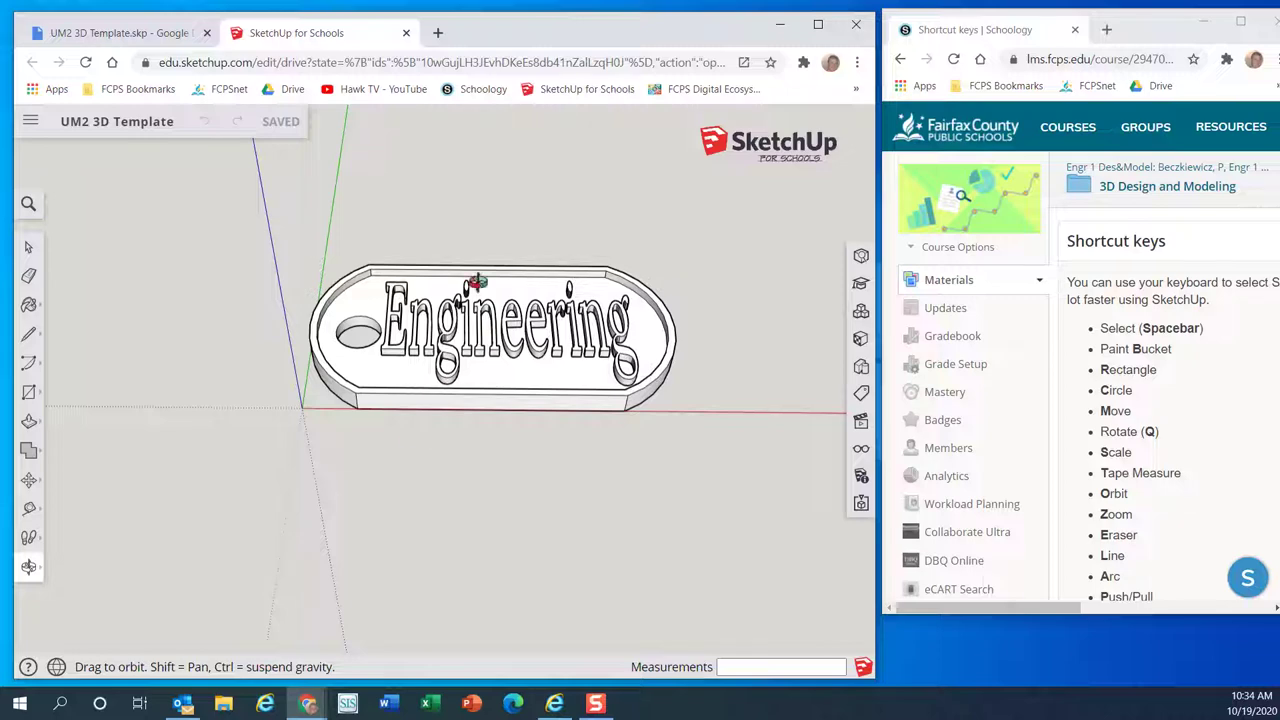
Fit the SketchUp window against the Shortcut keys window, bring the rest of the shortcut list into view, and orbit the tag slightly
drag(540, 38, 527, 31)
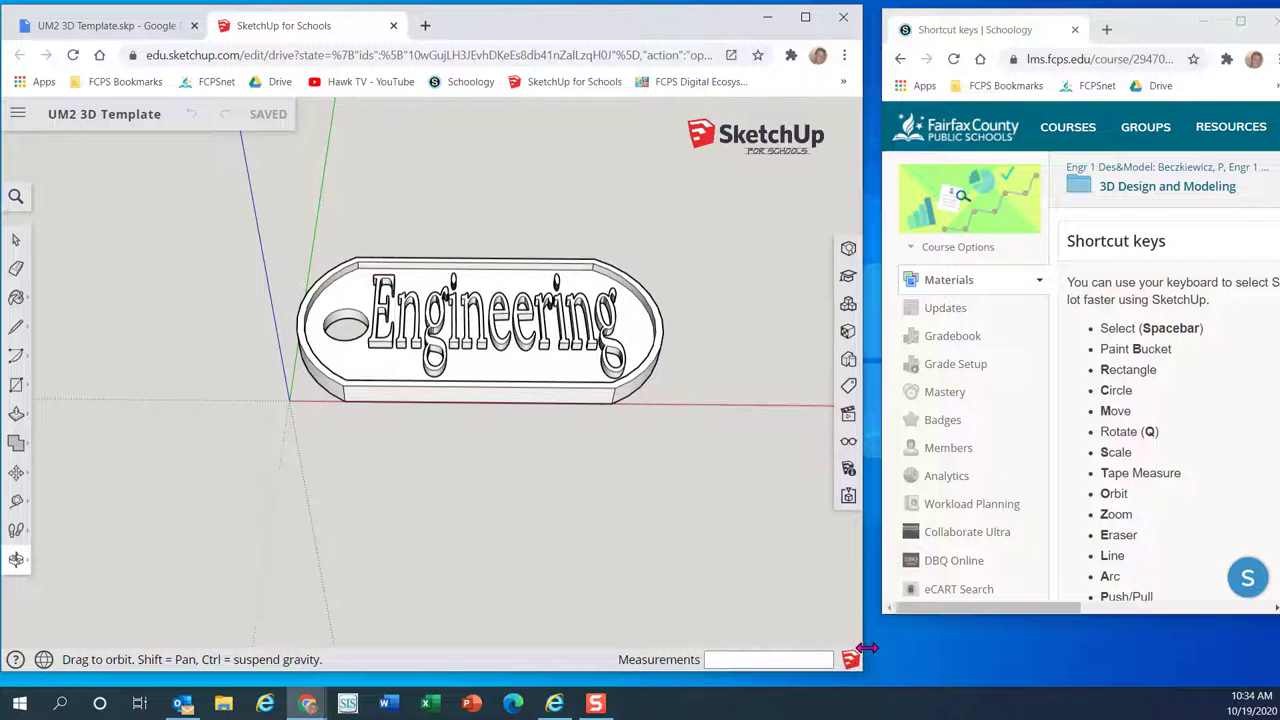
drag(868, 648, 884, 652)
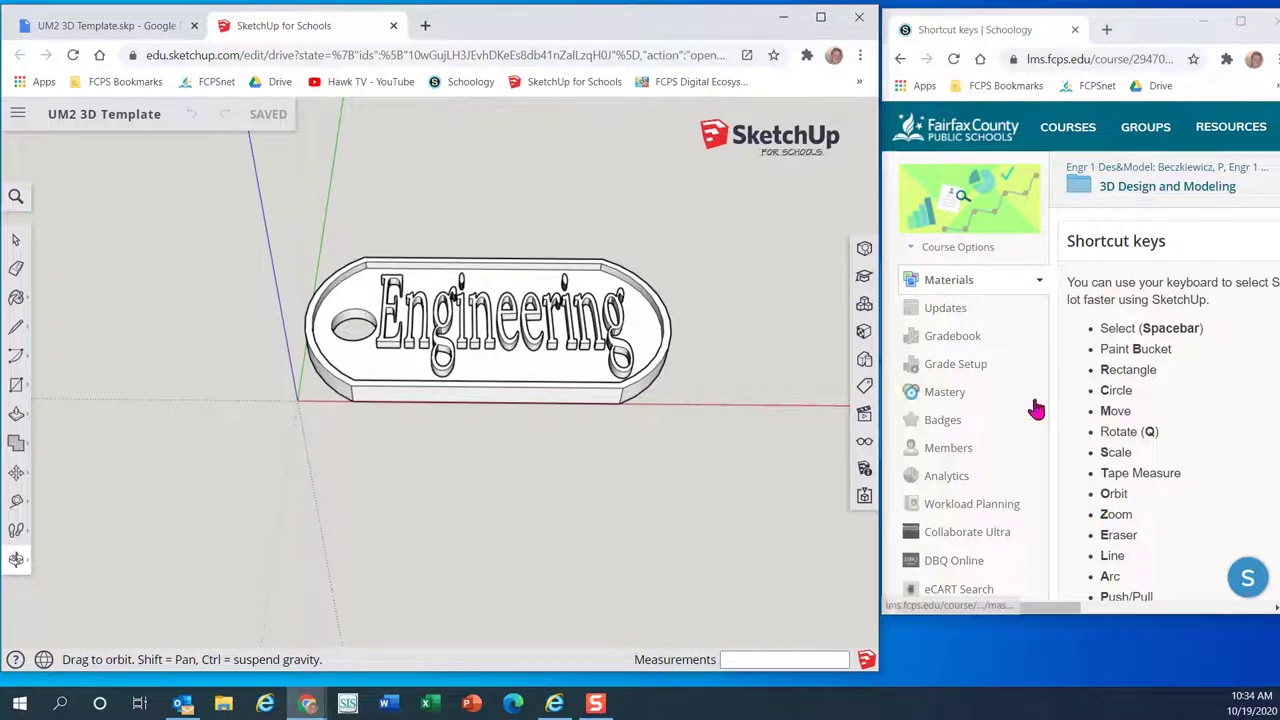
scroll(1105, 412, down, 1)
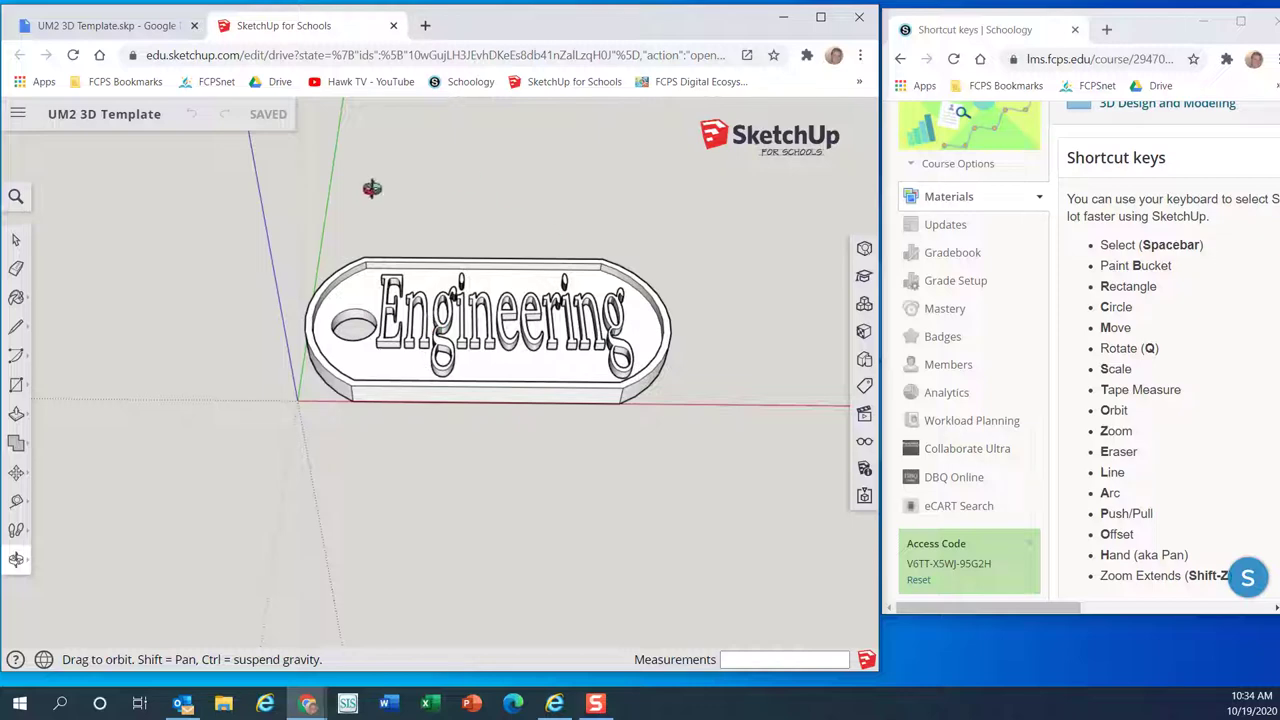
drag(477, 440, 501, 404)
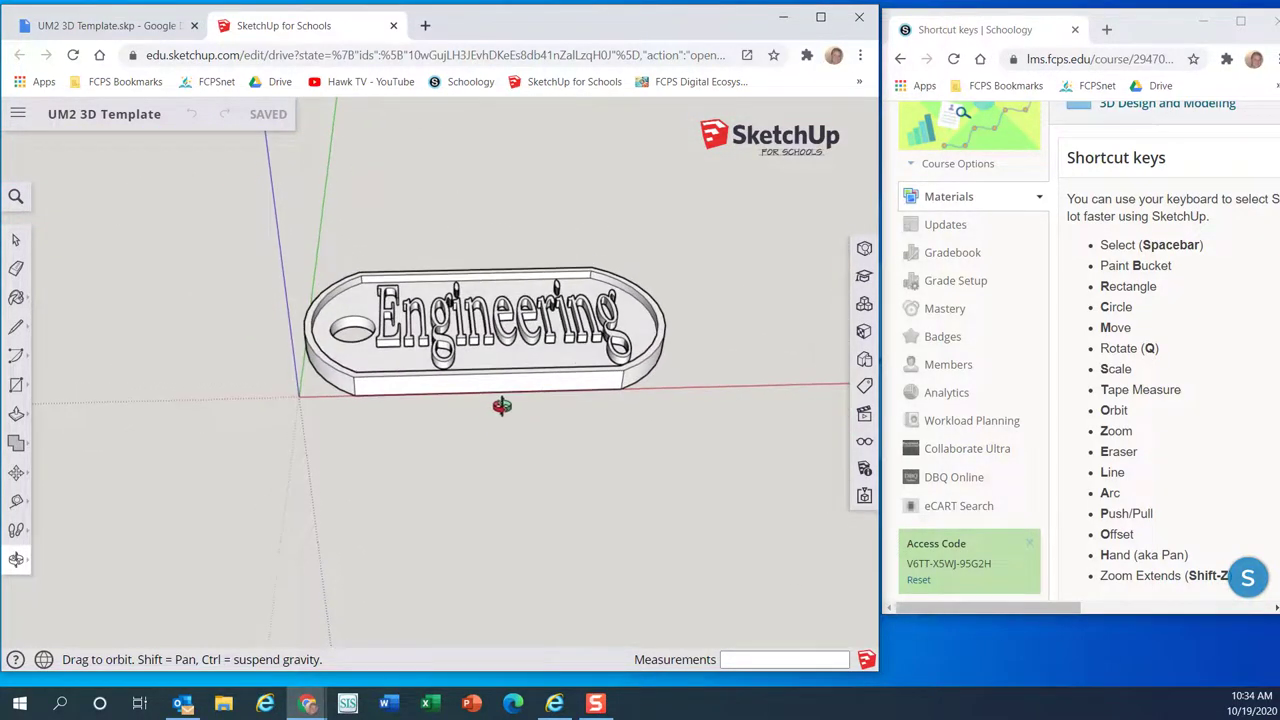
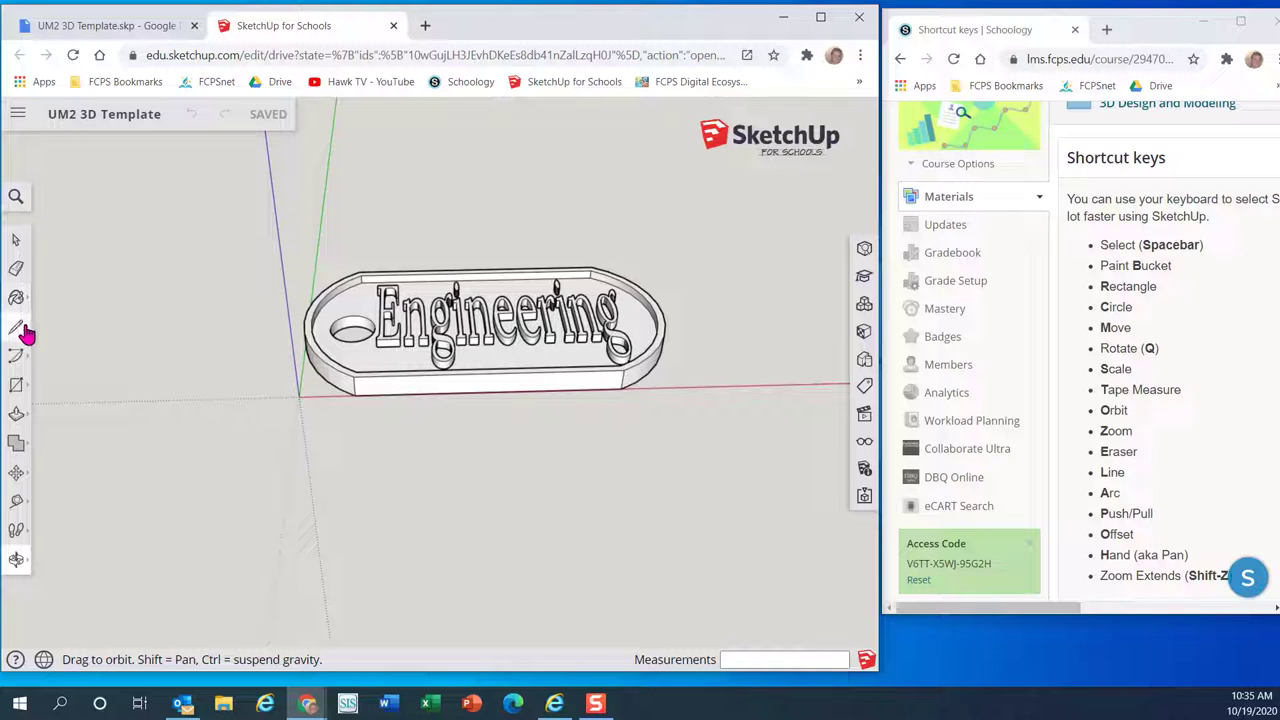
Examine the variants offered by the Line, Arc, Rectangle, Paint and Push/Pull tools, and close the materials browser
click(25, 333)
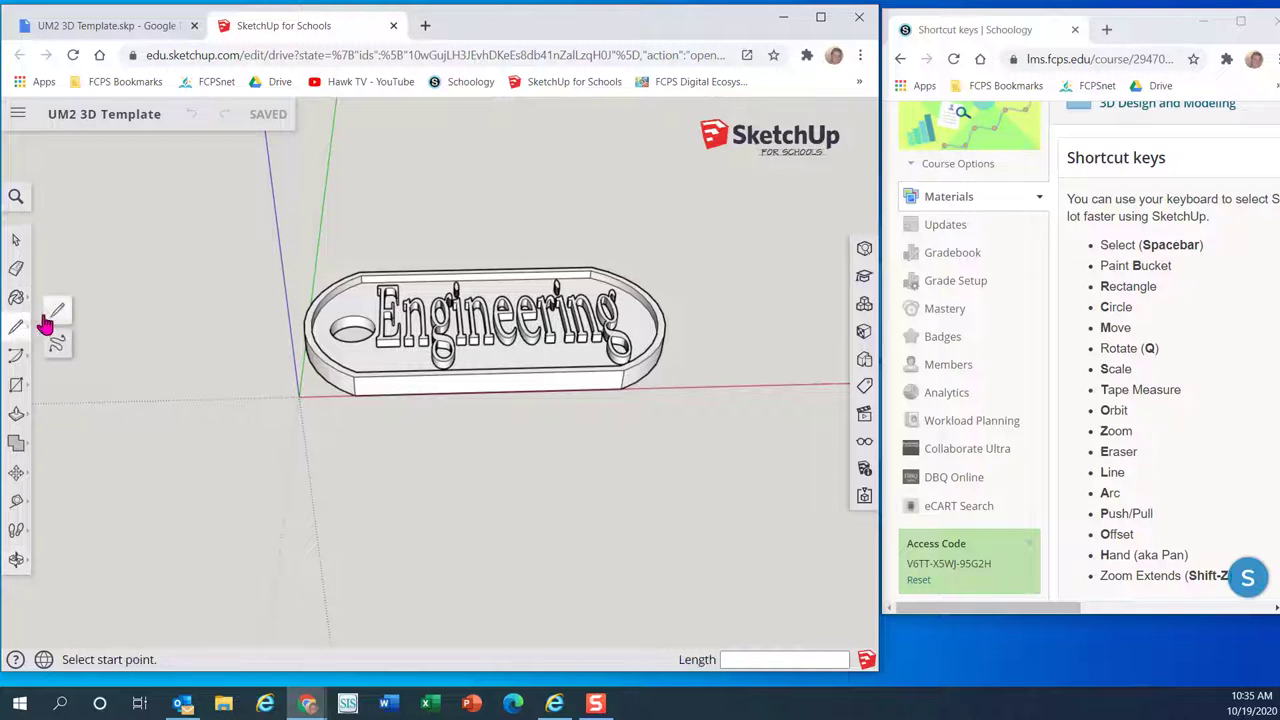
click(25, 361)
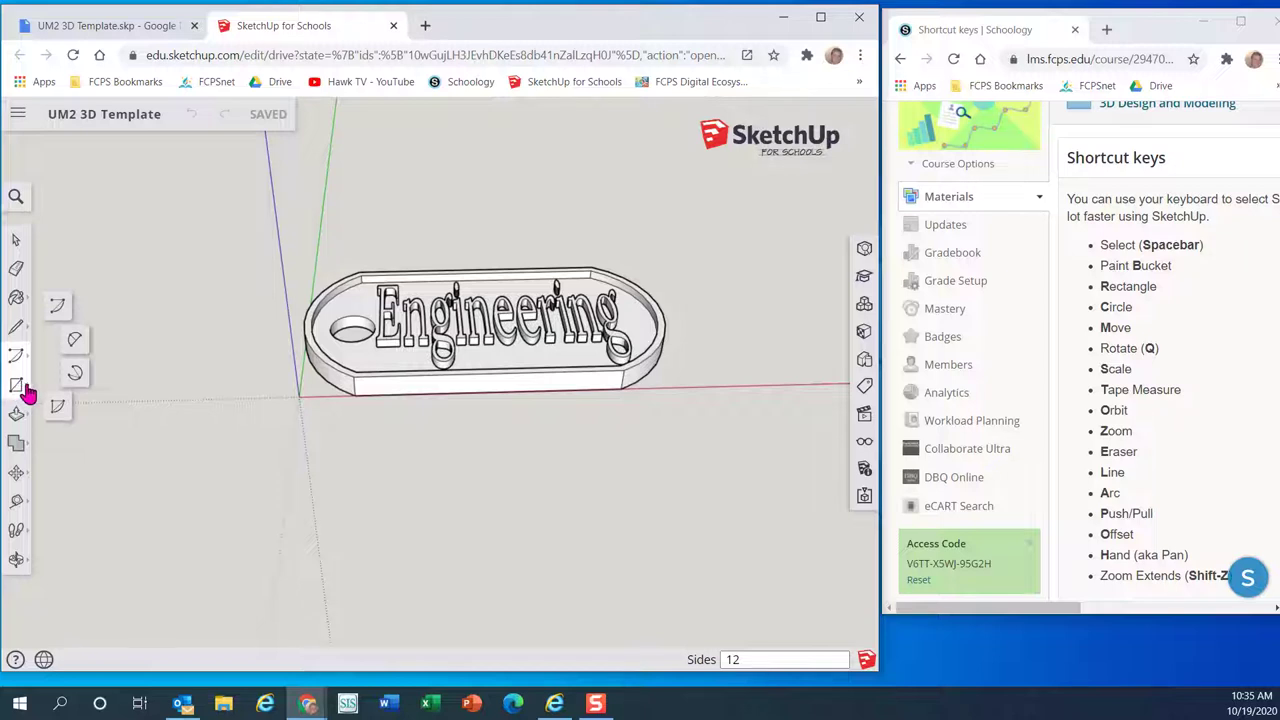
click(22, 389)
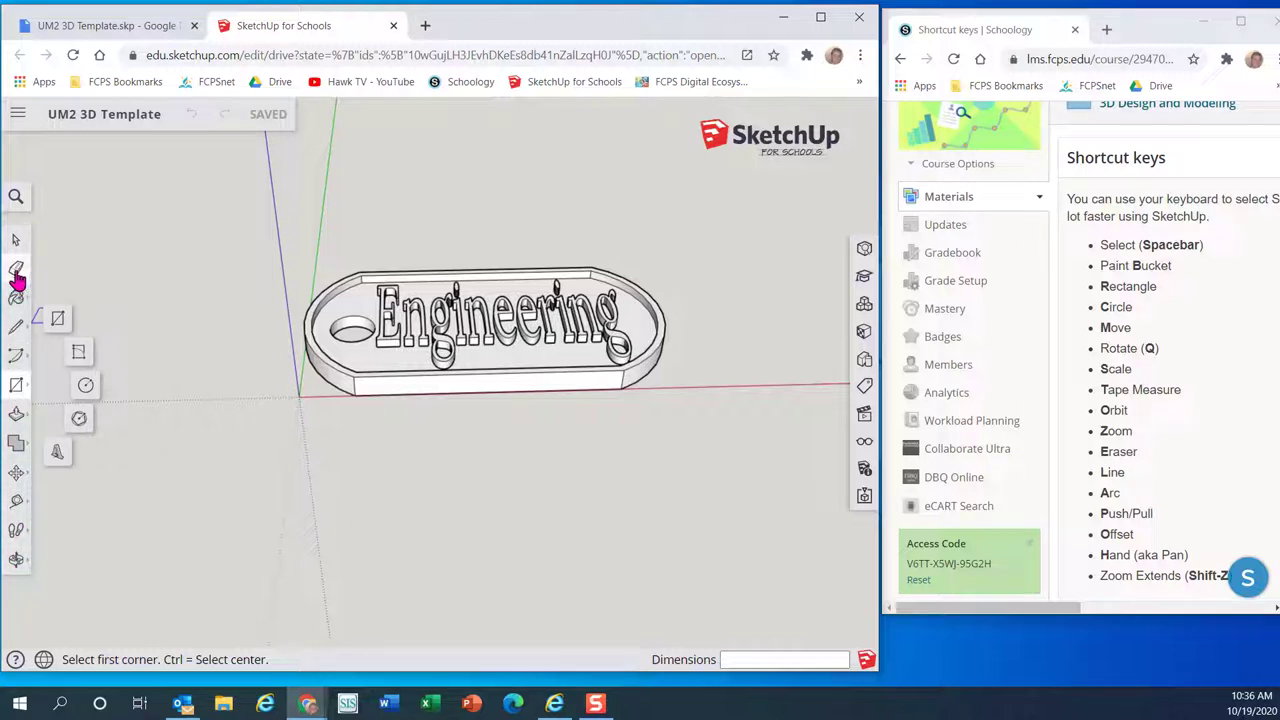
click(16, 302)
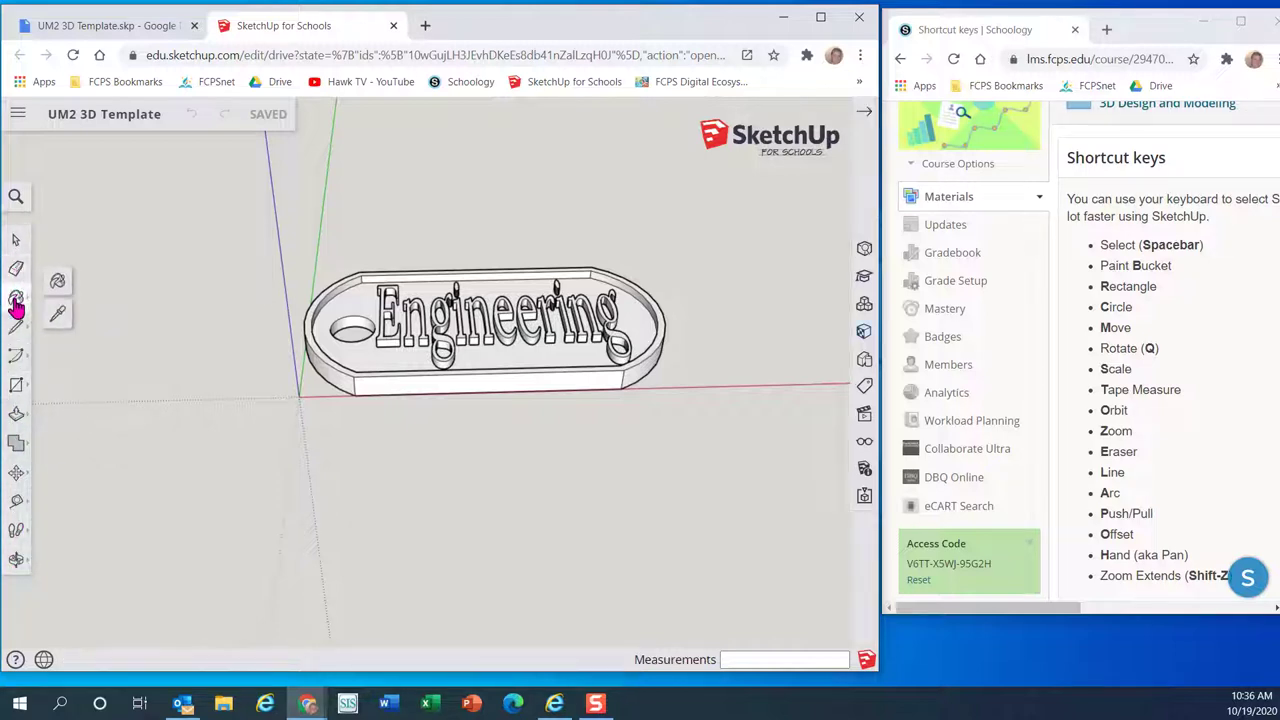
click(18, 332)
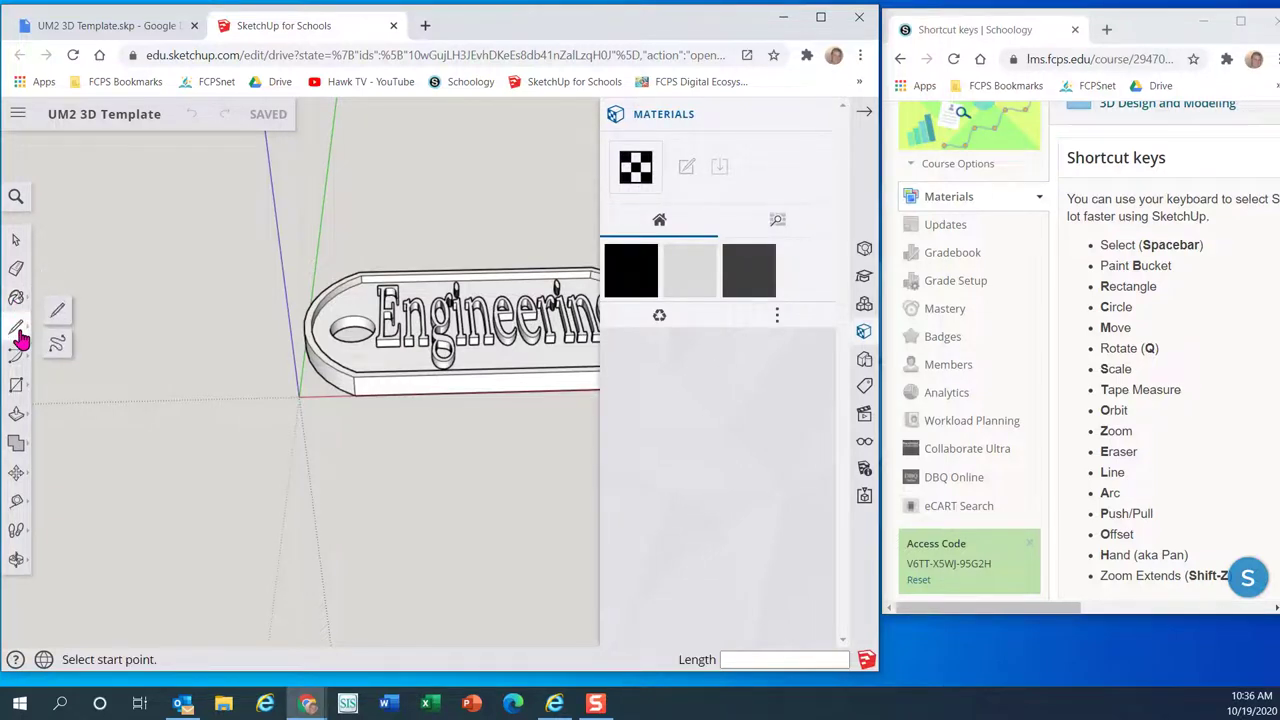
click(16, 366)
click(15, 390)
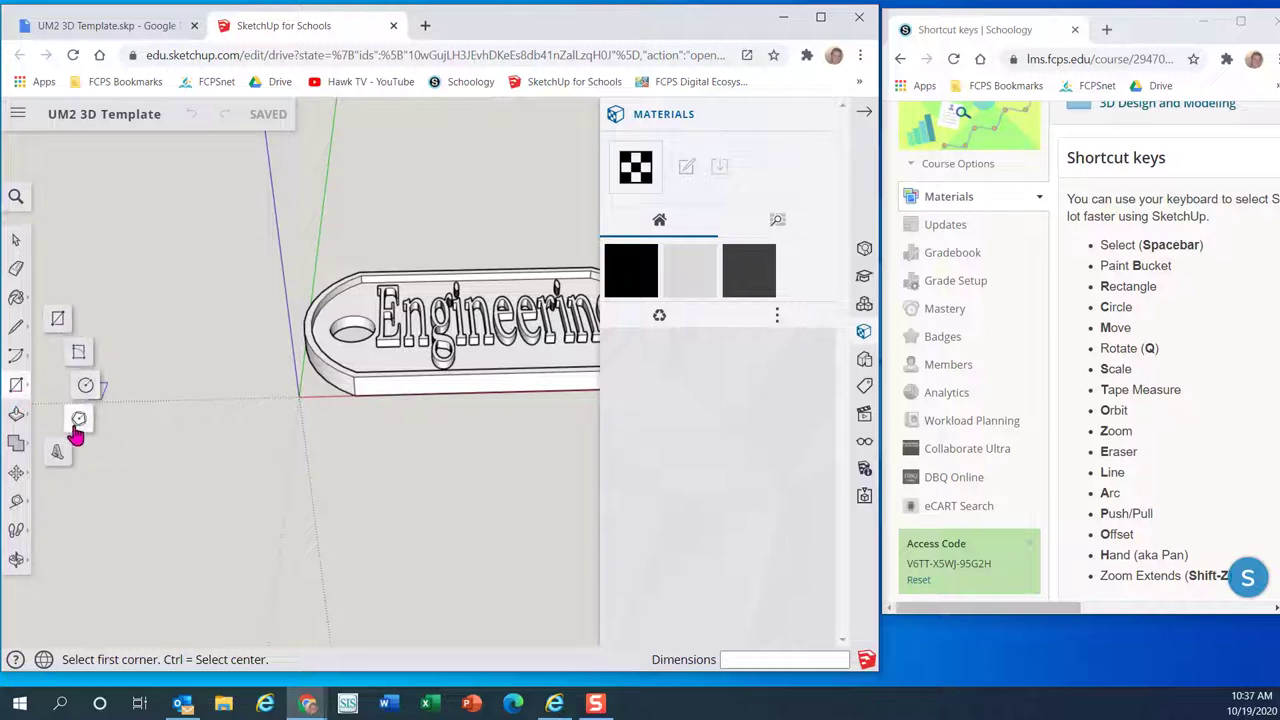
click(16, 422)
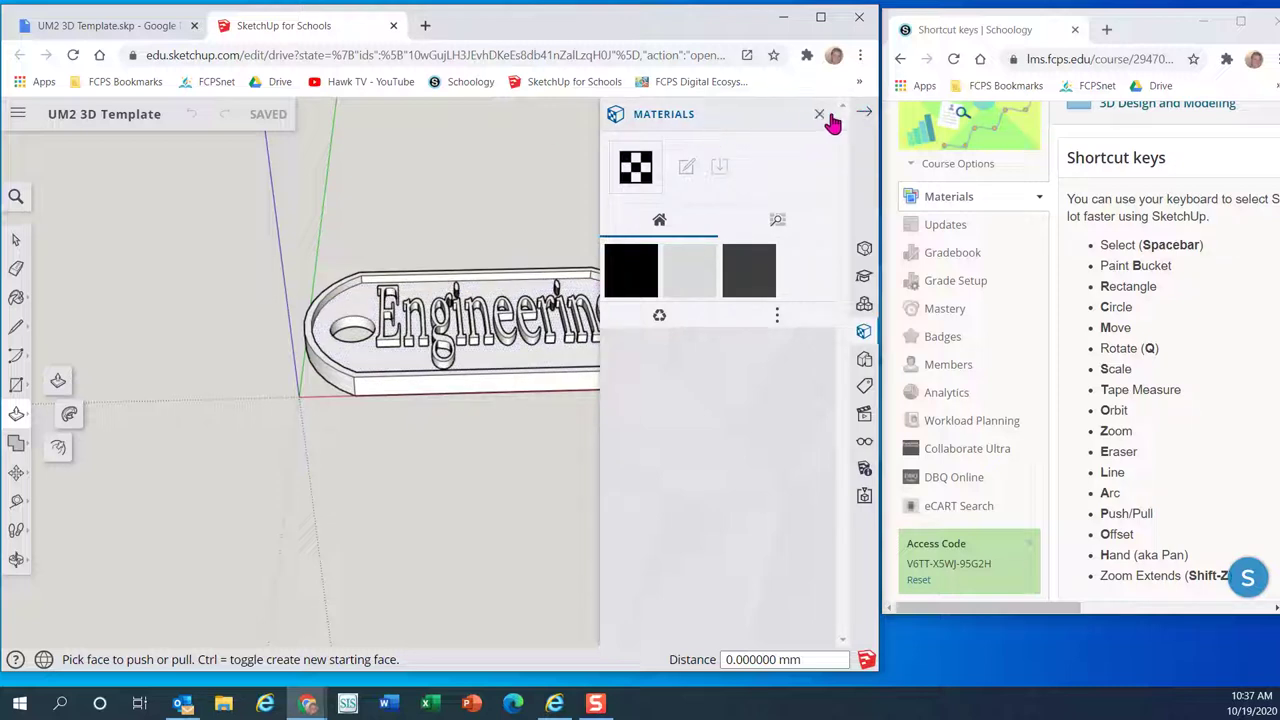
click(866, 116)
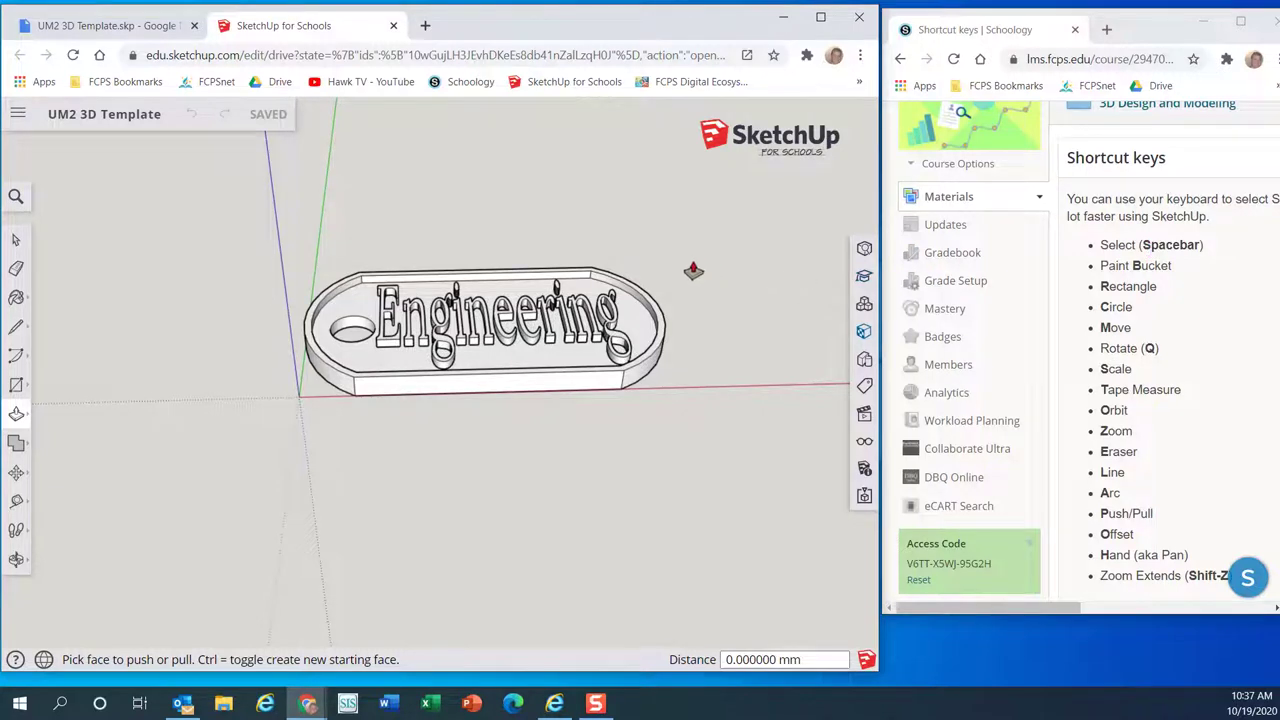
Select the entire Engineering tag with a window selection and delete it from the model
key(space)
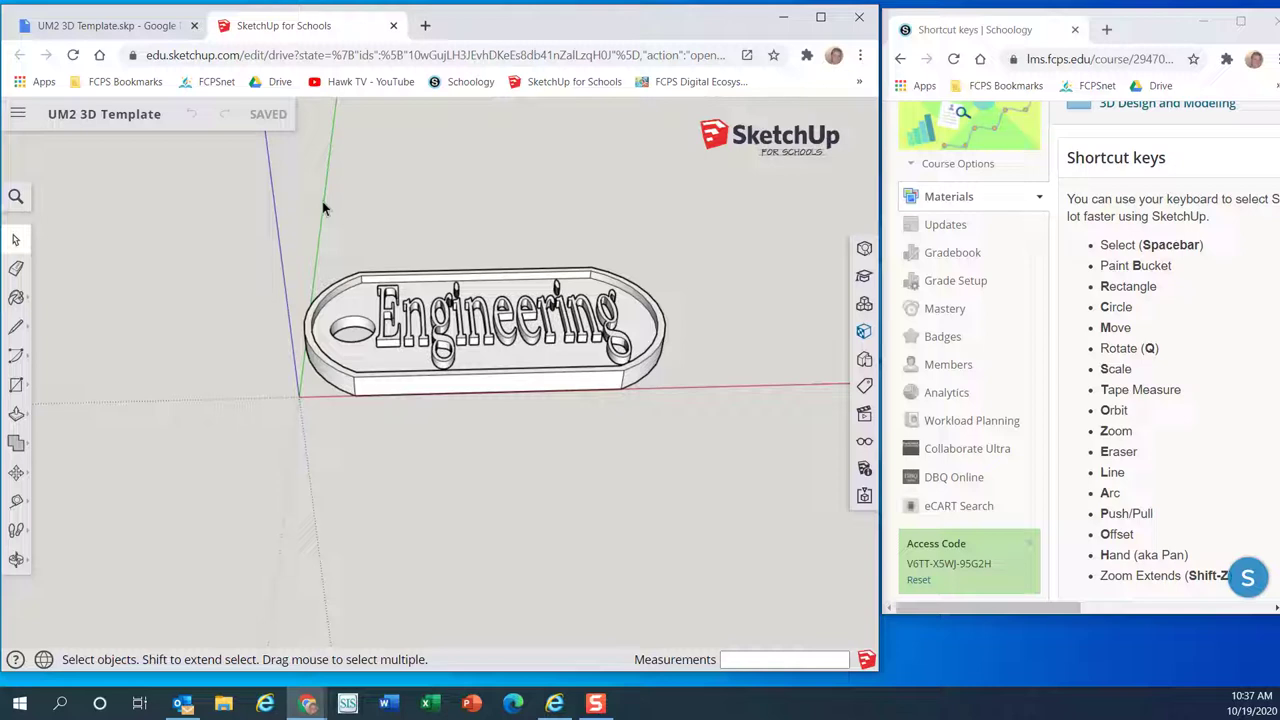
drag(244, 237, 779, 454)
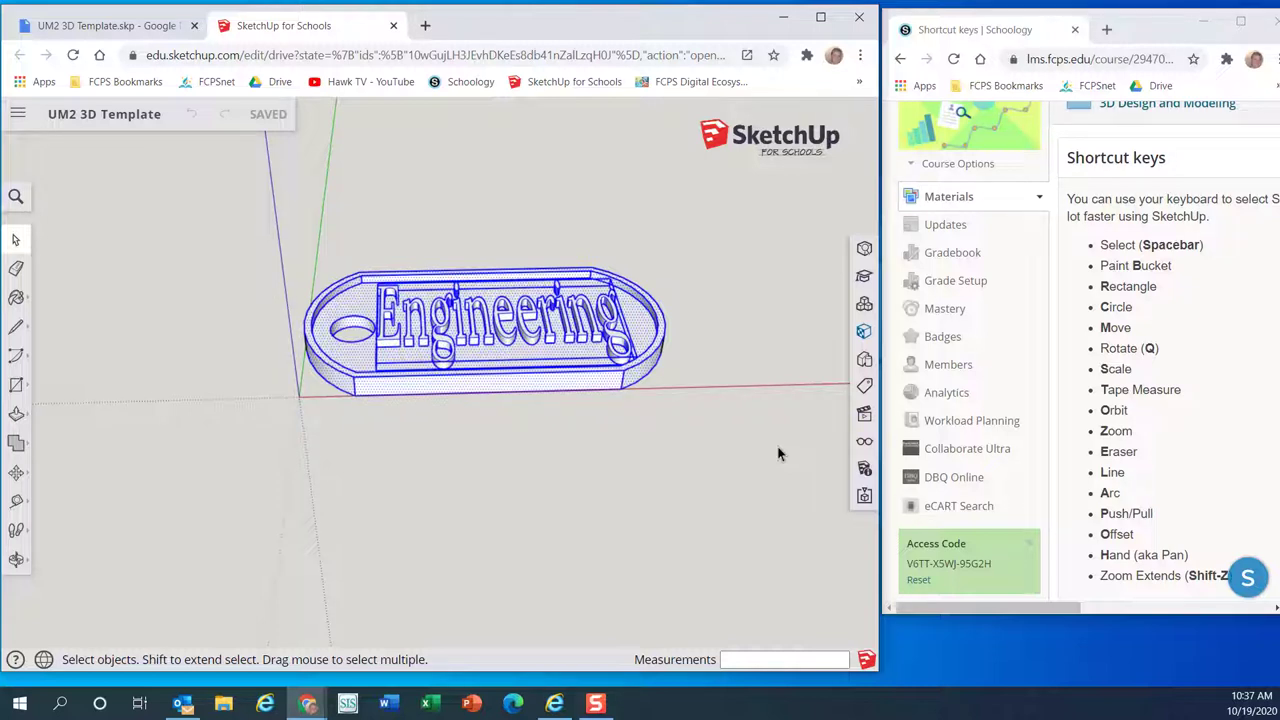
key(Delete)
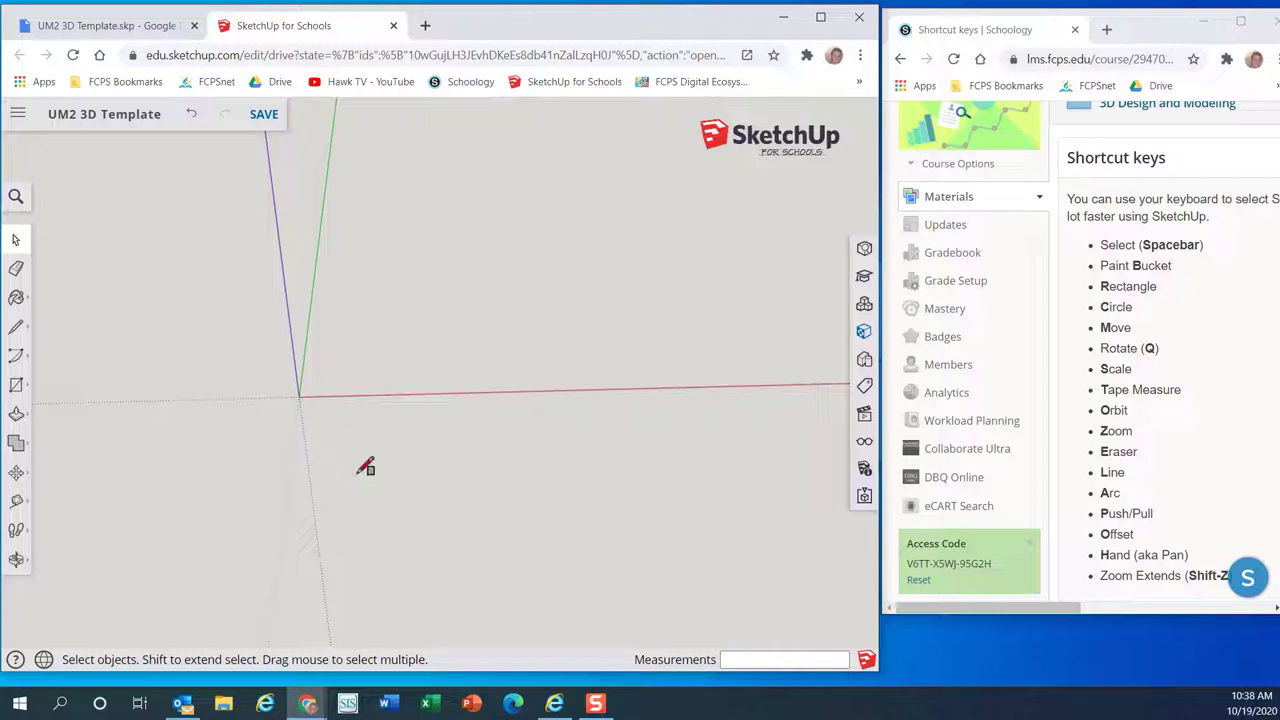
Try a 90 by 30 mm rectangle on the ground plane with its first corner at the origin, and undo it
key(r)
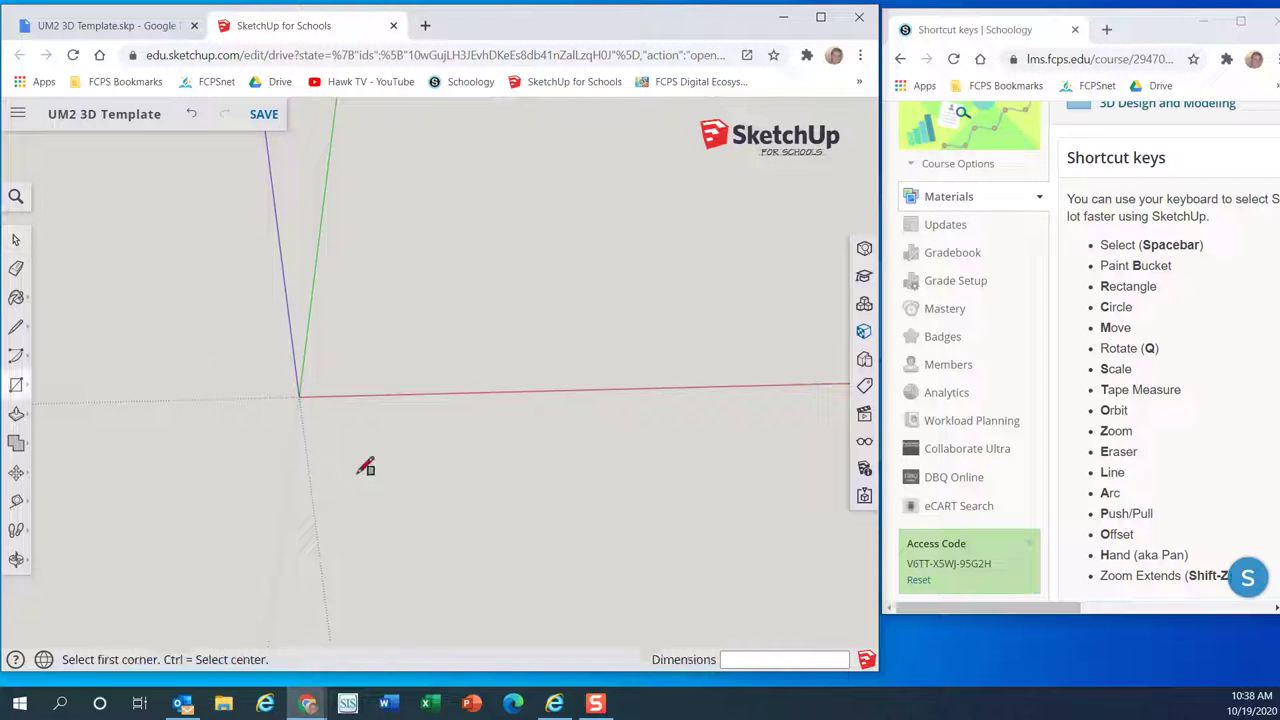
click(299, 396)
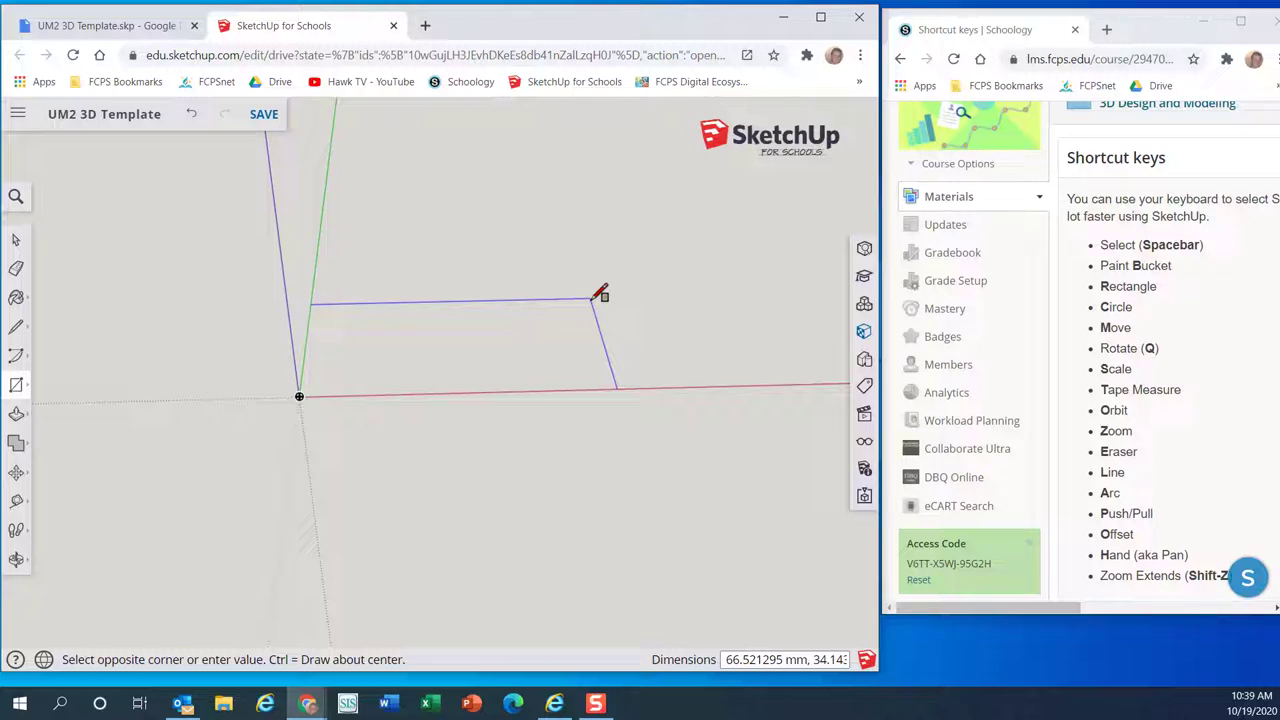
text(90,30)
key(Return)
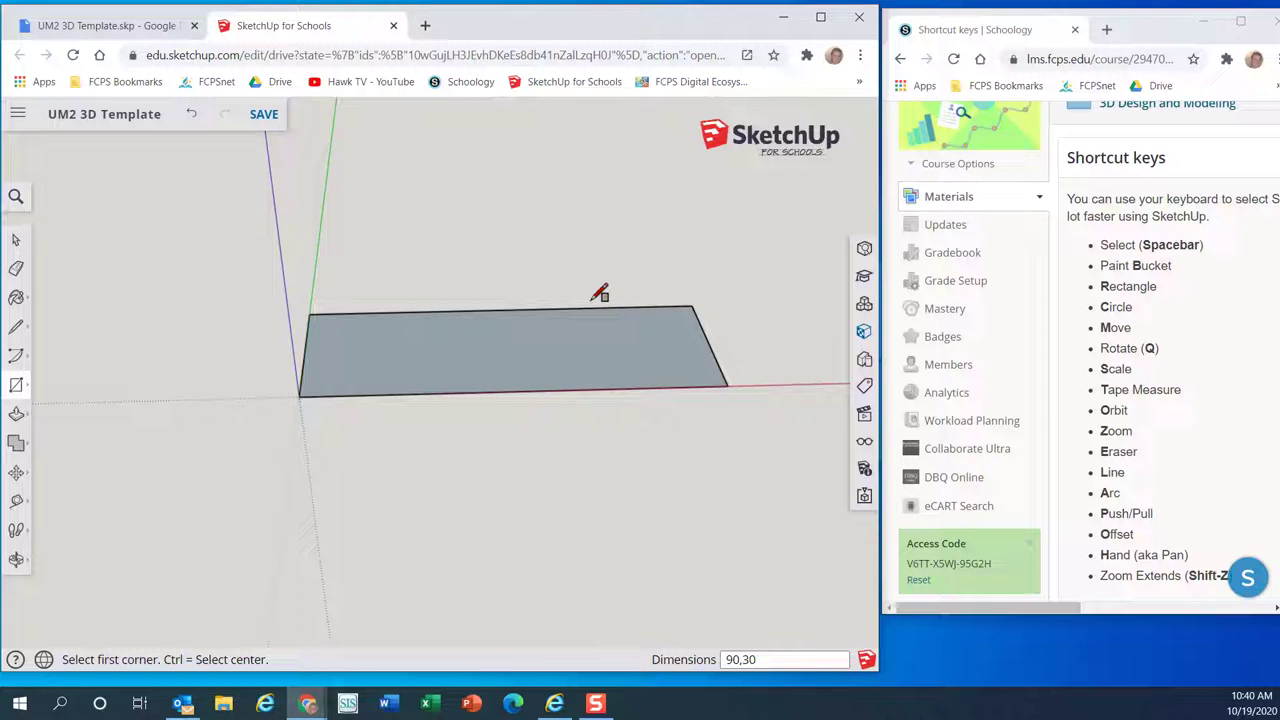
key(ctrl+z)
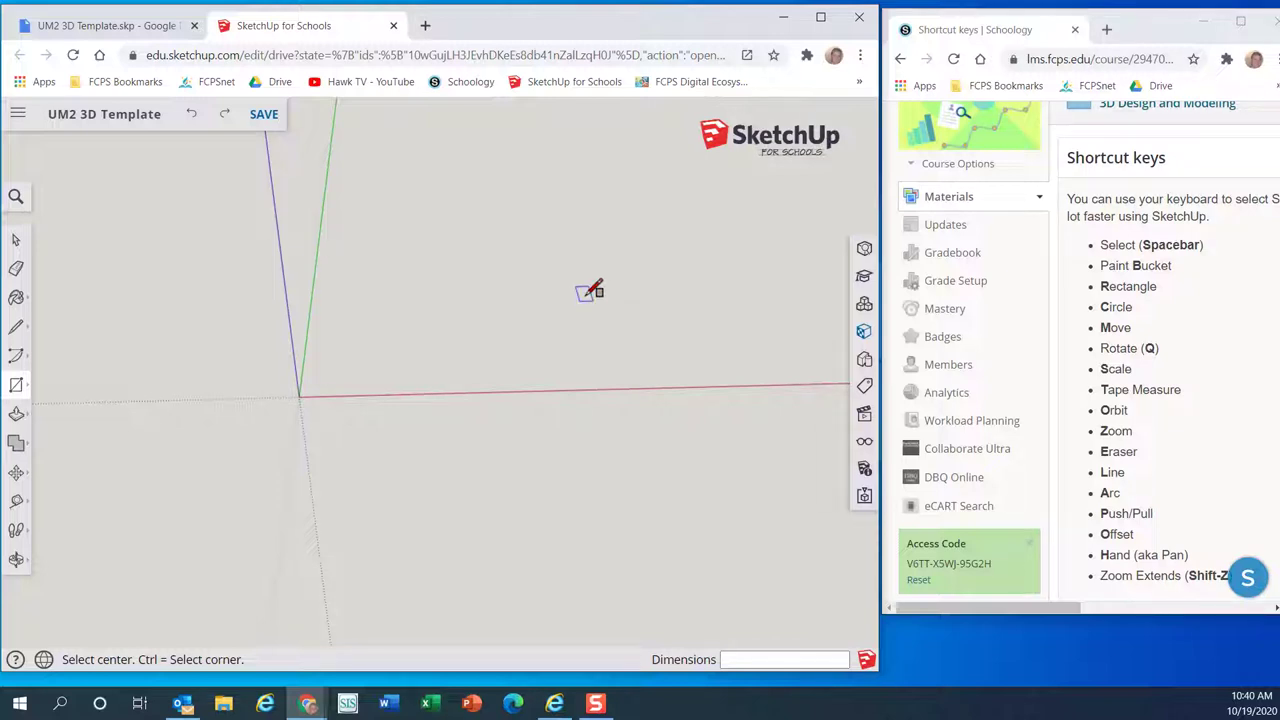
Try a rectangle about 25 by 22 mm centred on the origin, and undo it
click(300, 396)
click(371, 357)
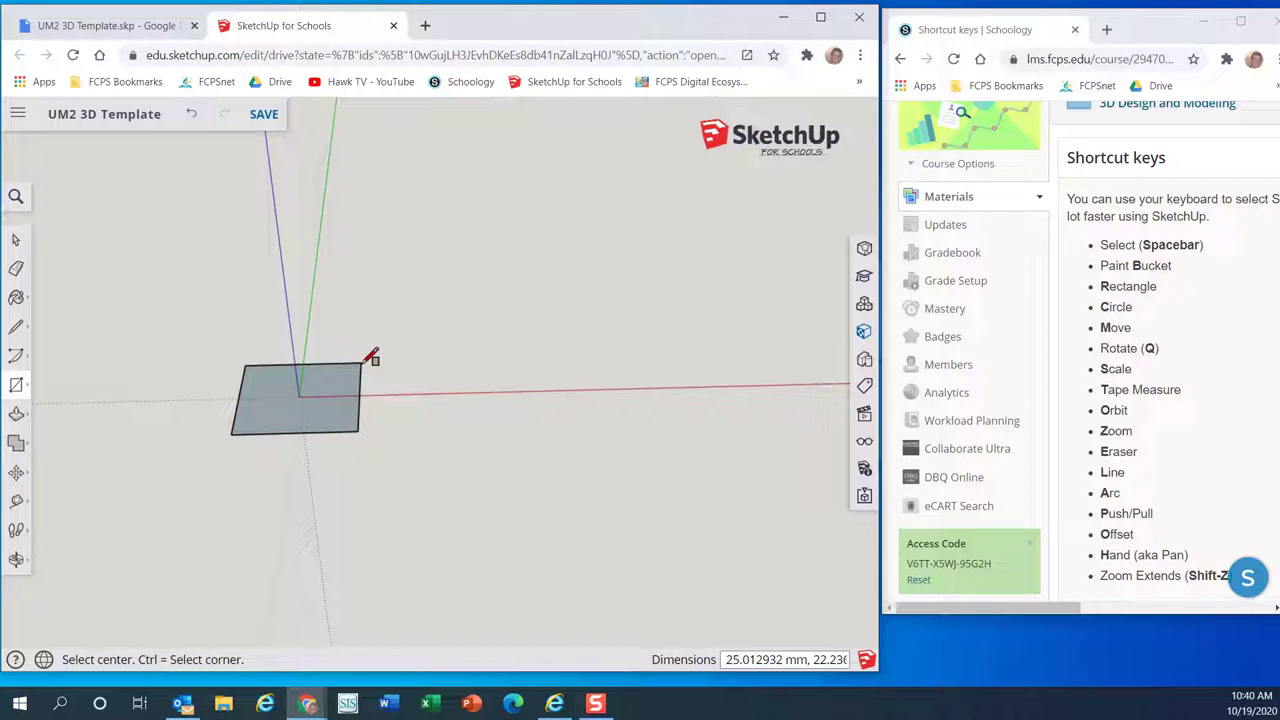
key(ctrl+z)
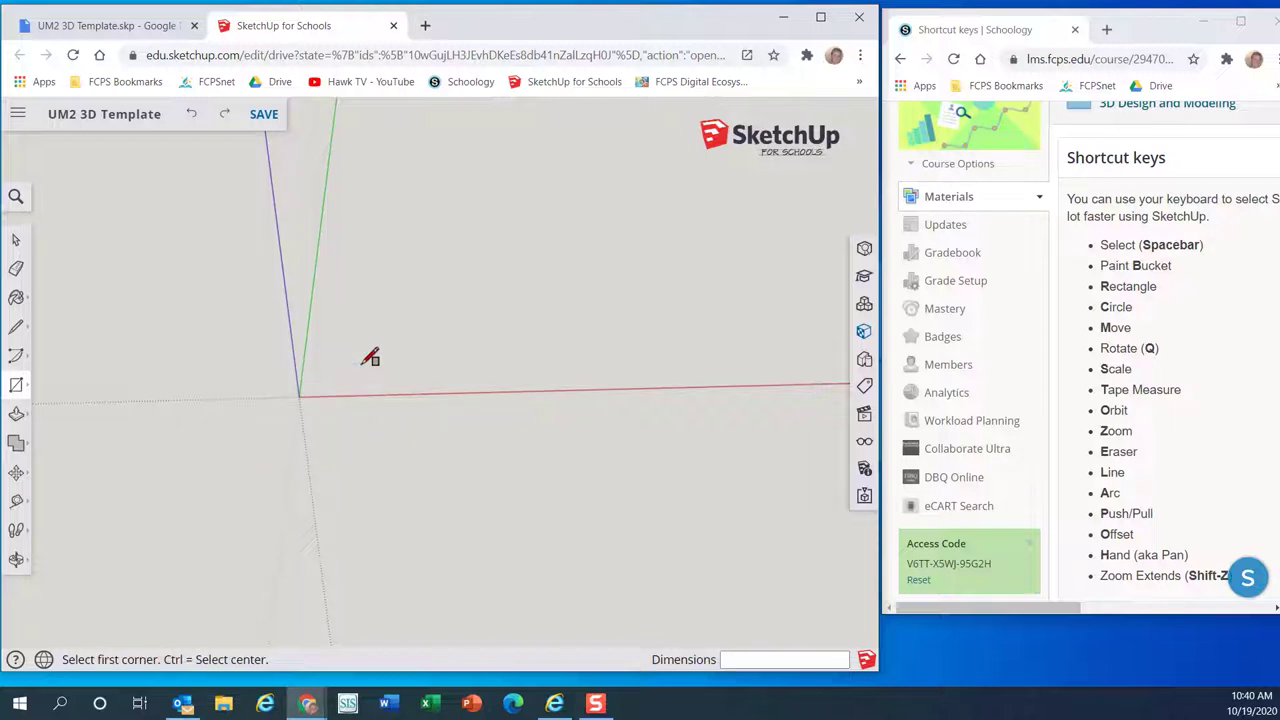
Draw a 90 by 30 mm rectangle on the ground plane from the origin, with the long side along the red axis
click(300, 395)
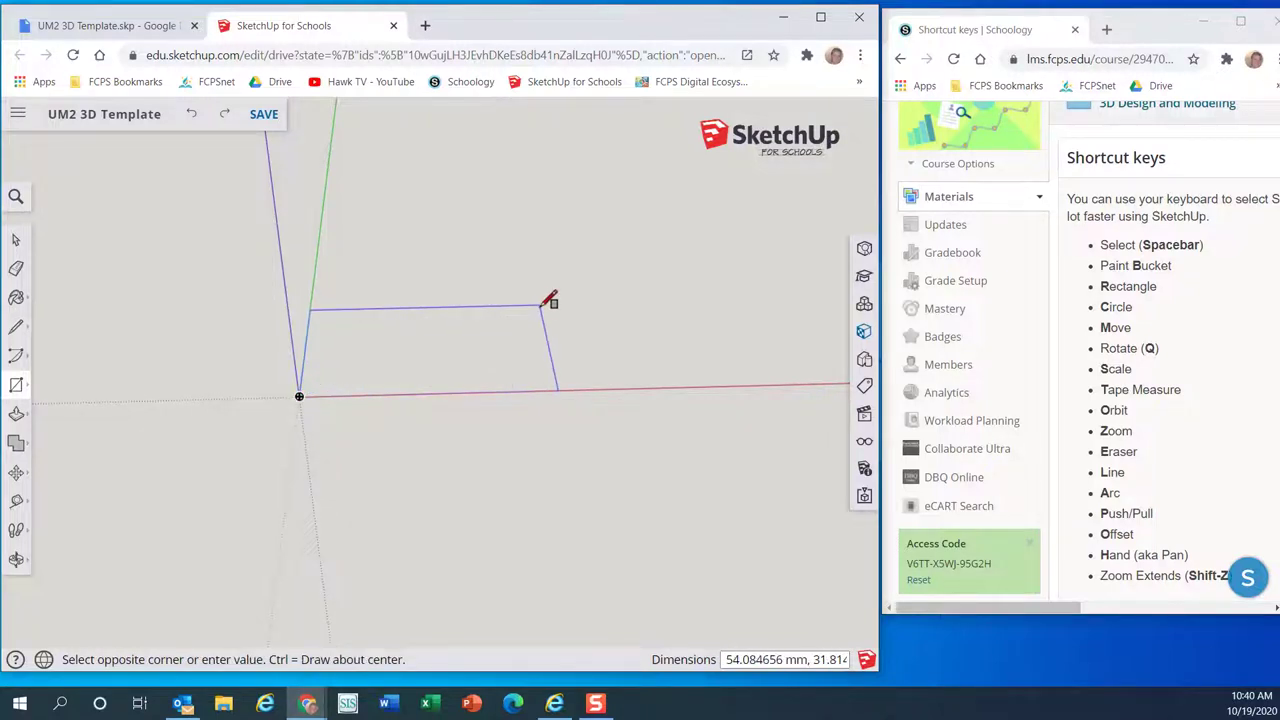
text(9)
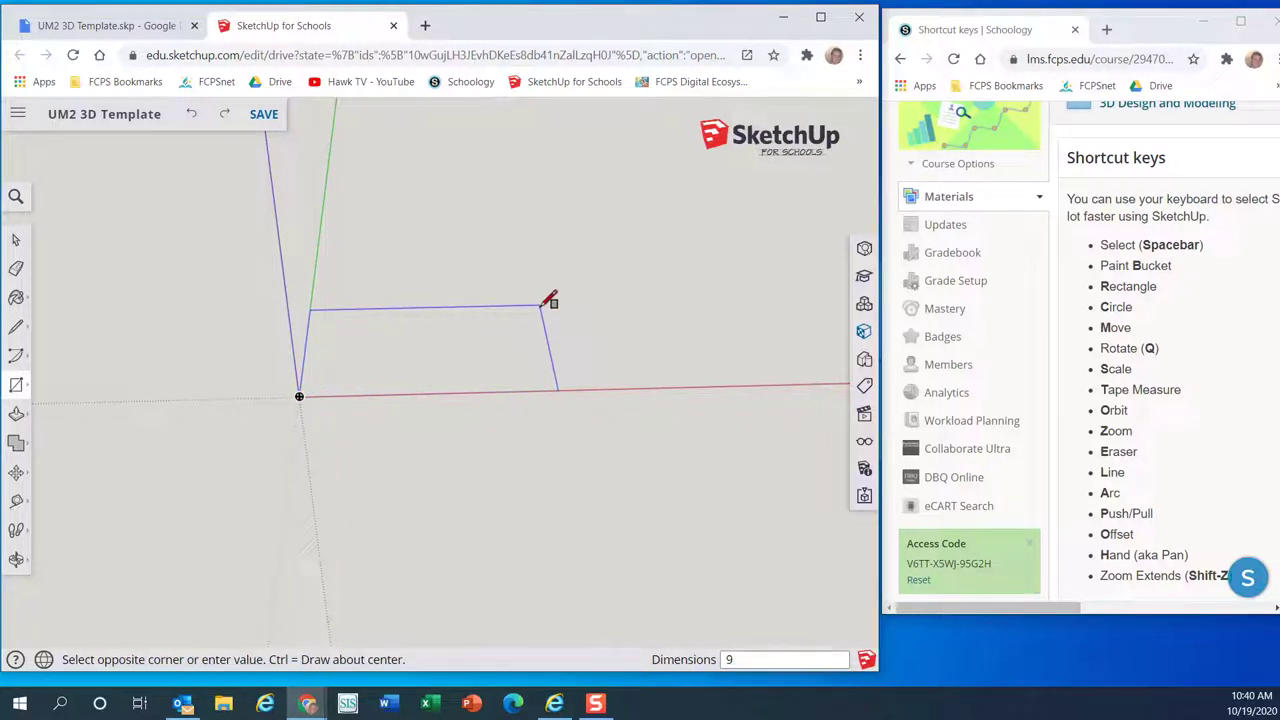
text(0,30)
key(Return)
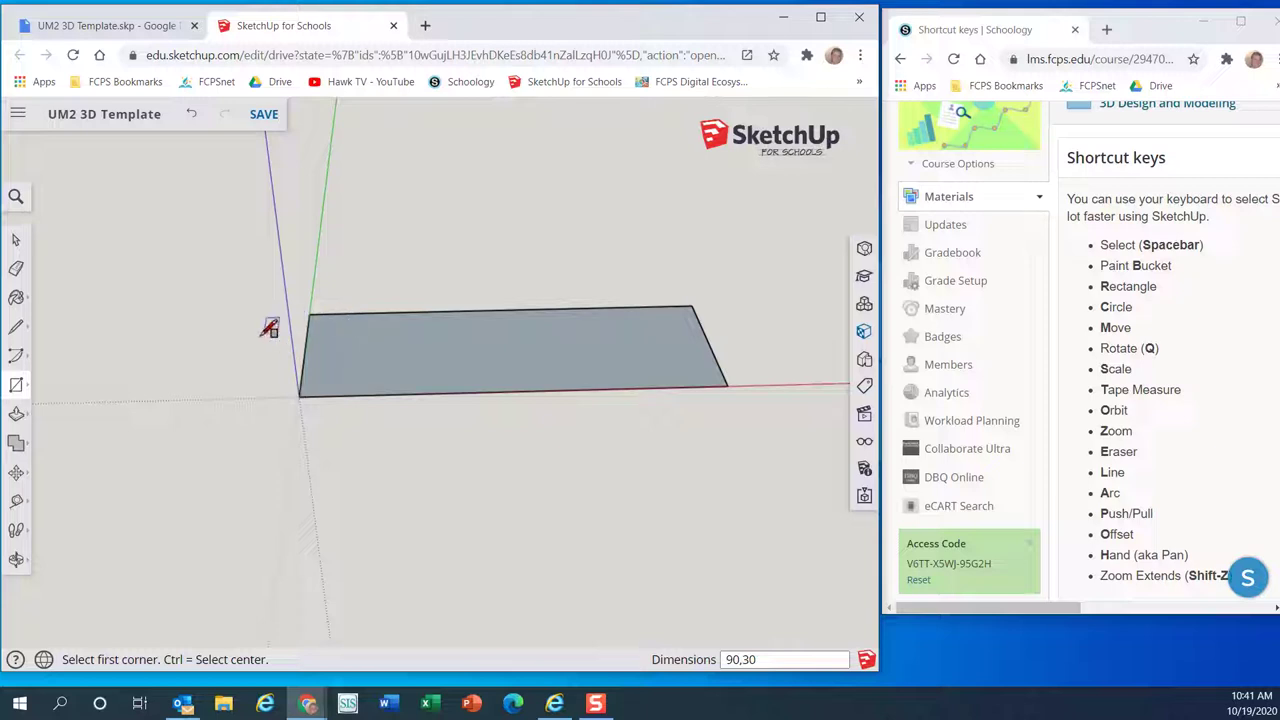
Try a Freehand curve across the rectangle's end farthest from the origin, and undo it
click(18, 336)
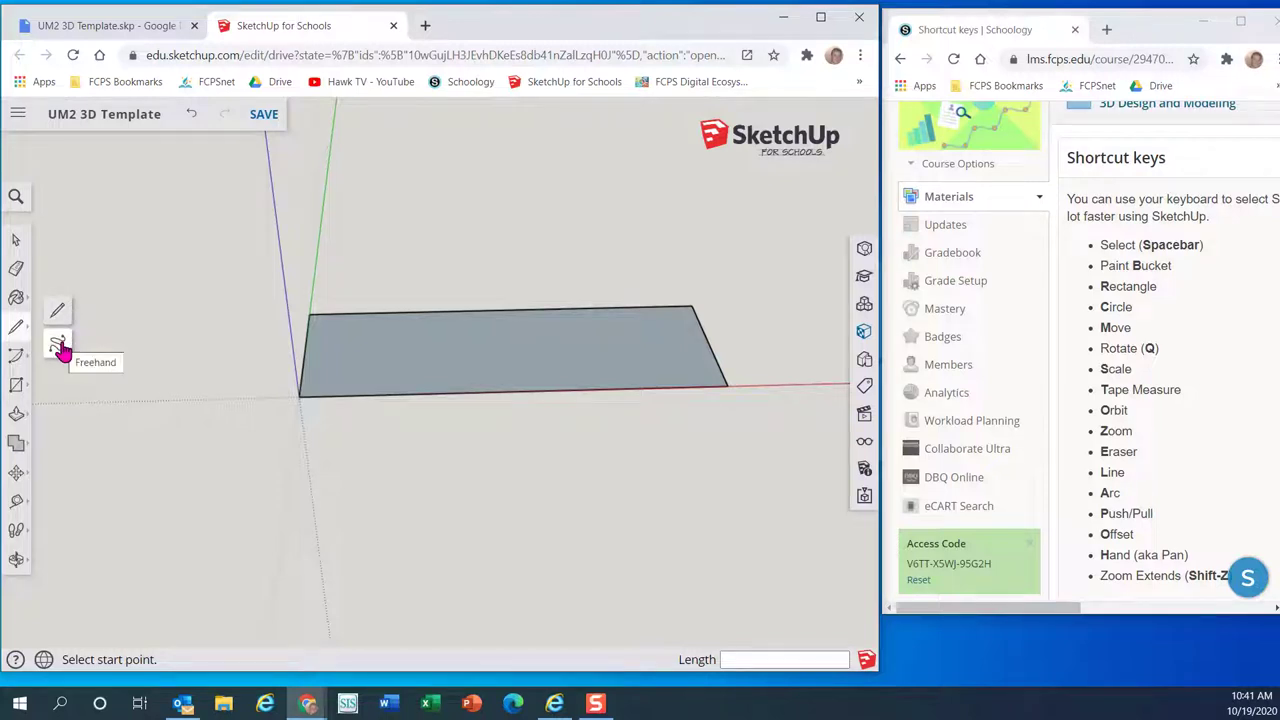
click(58, 345)
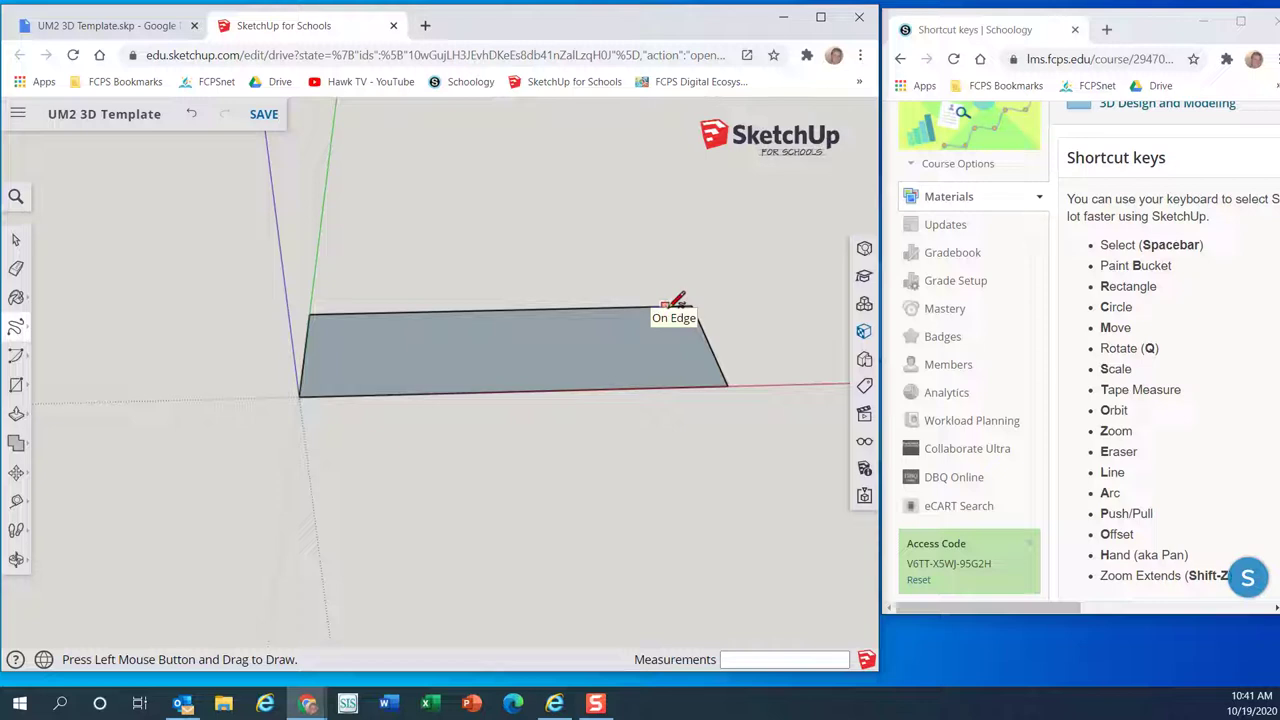
mouse_move(701, 356)
mouse_down()
mouse_move(661, 386)
mouse_move(673, 391)
mouse_up()
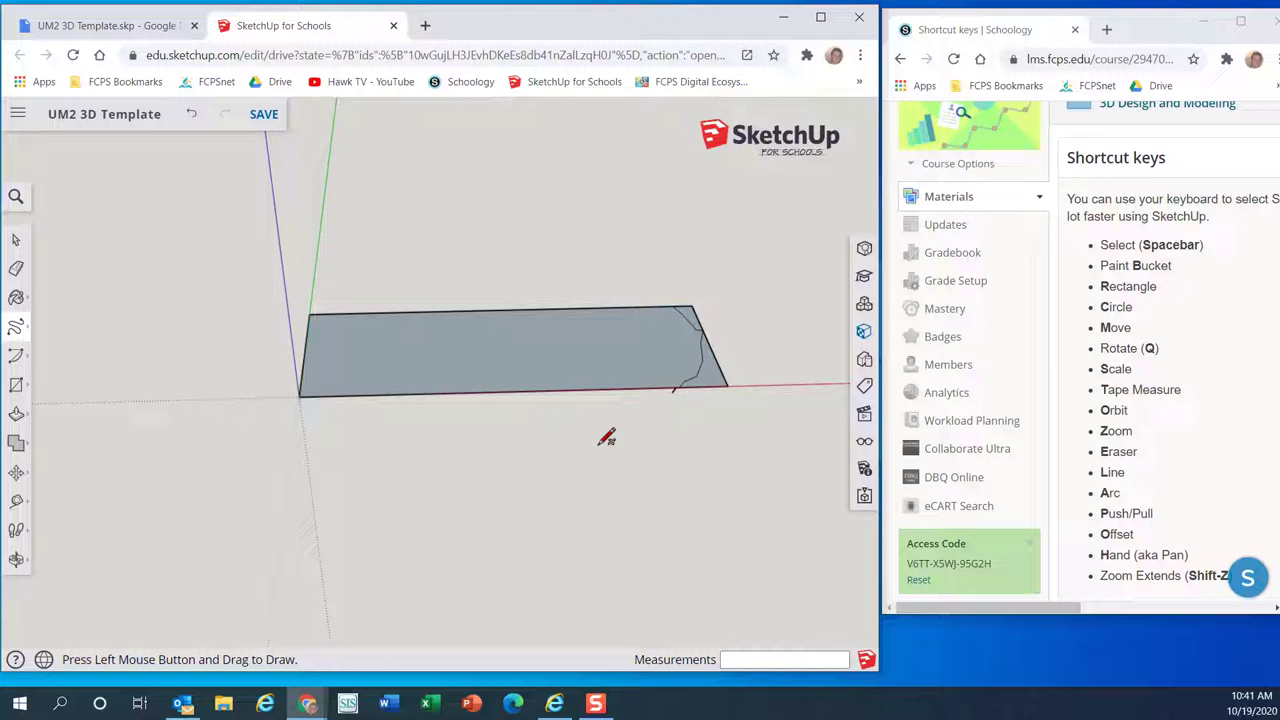
key(ctrl+z)
Draw an arc between the two long edges at the far end, bulging about 9.9 mm to the short edge's midpoint
key(c)
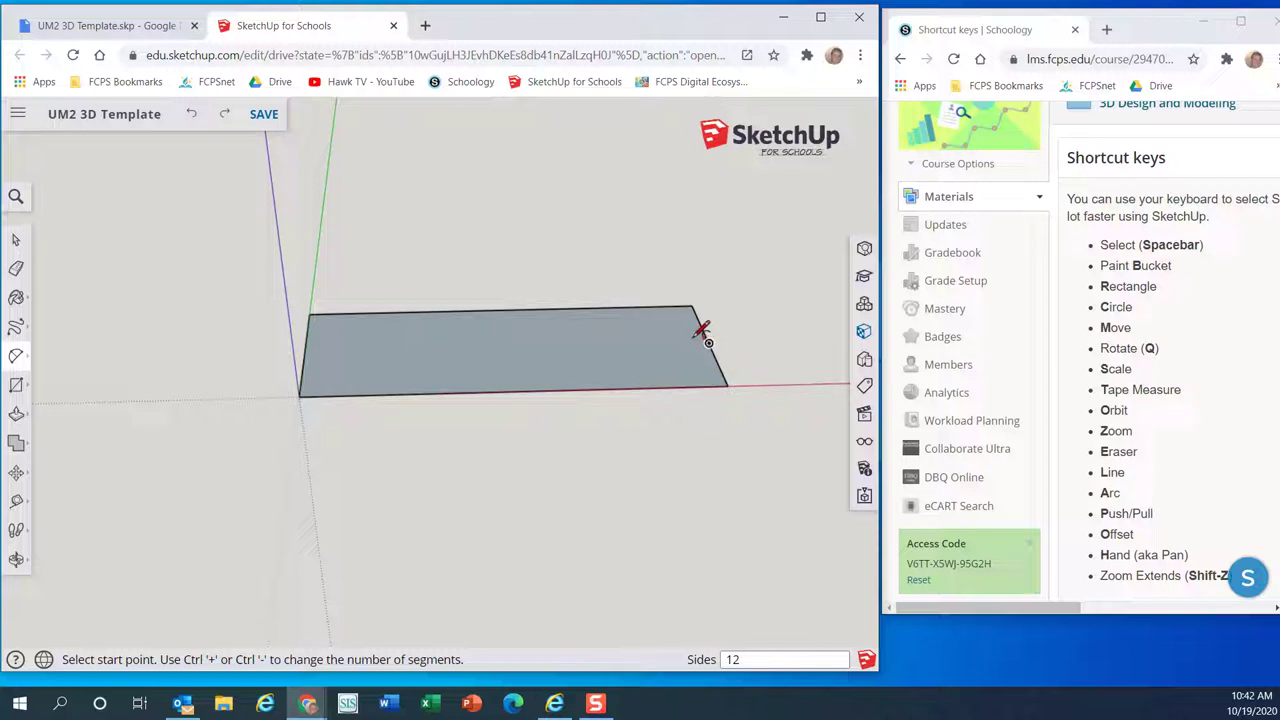
click(649, 306)
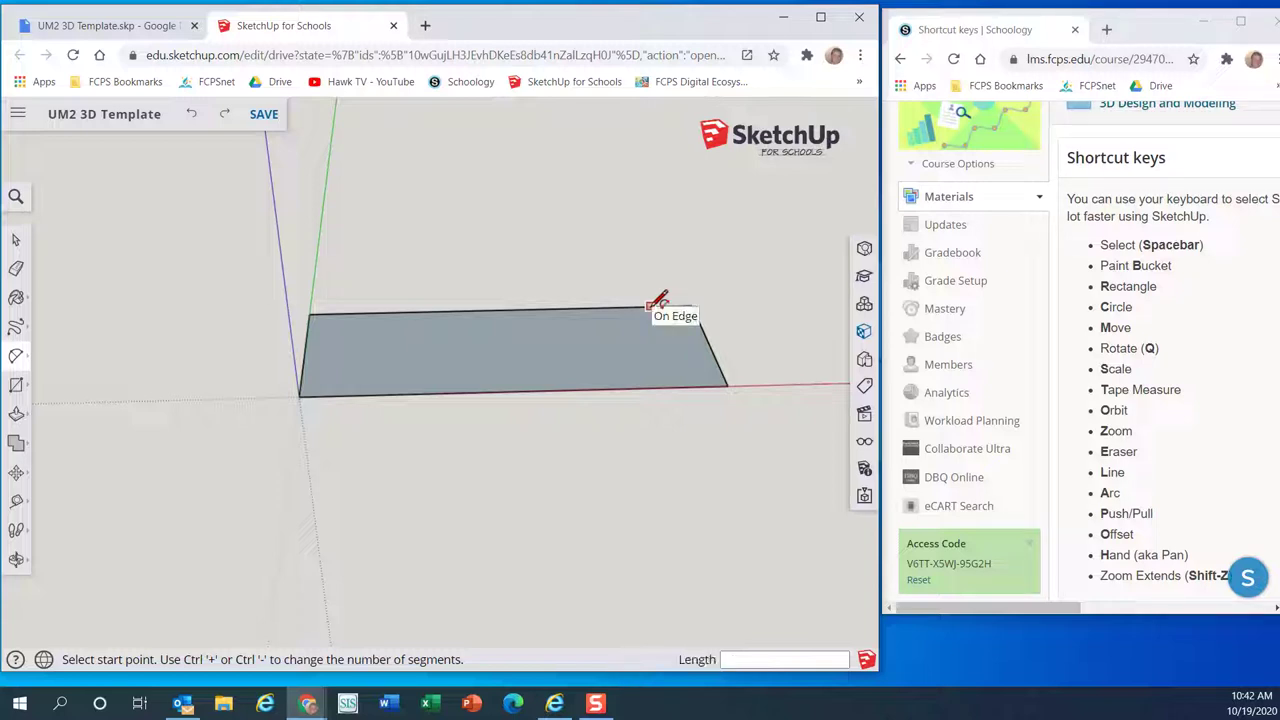
click(650, 306)
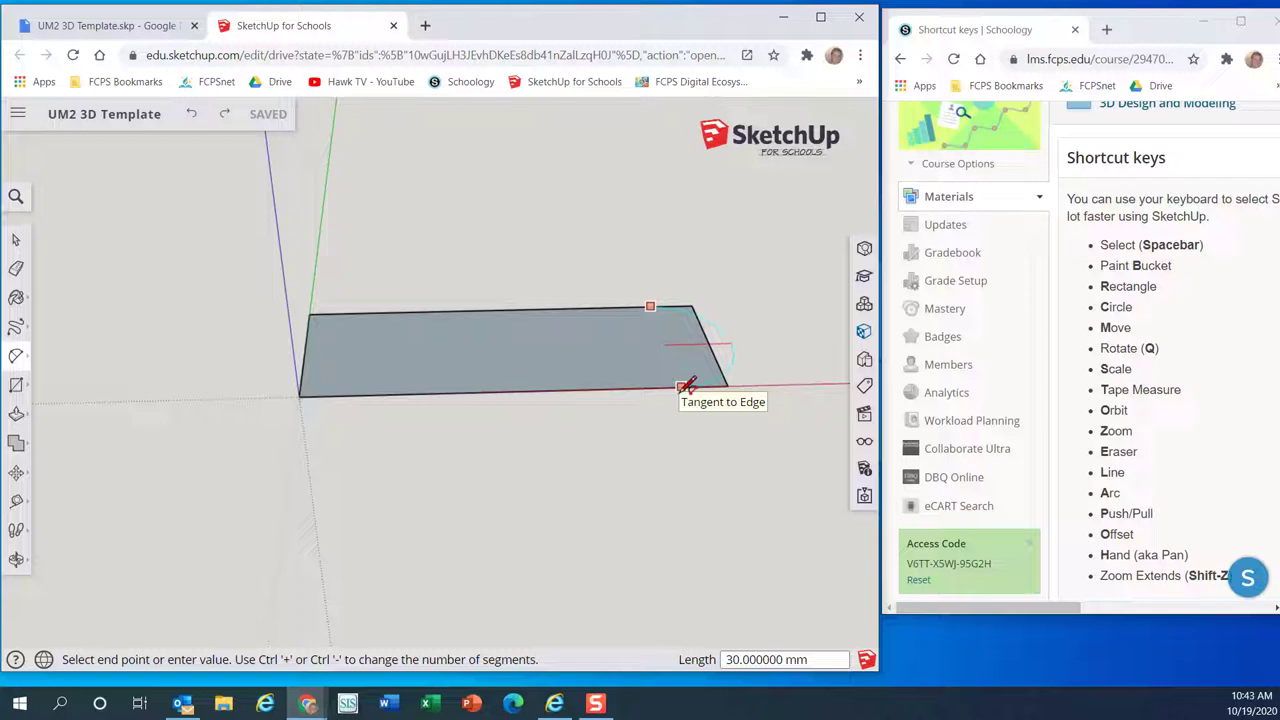
click(684, 386)
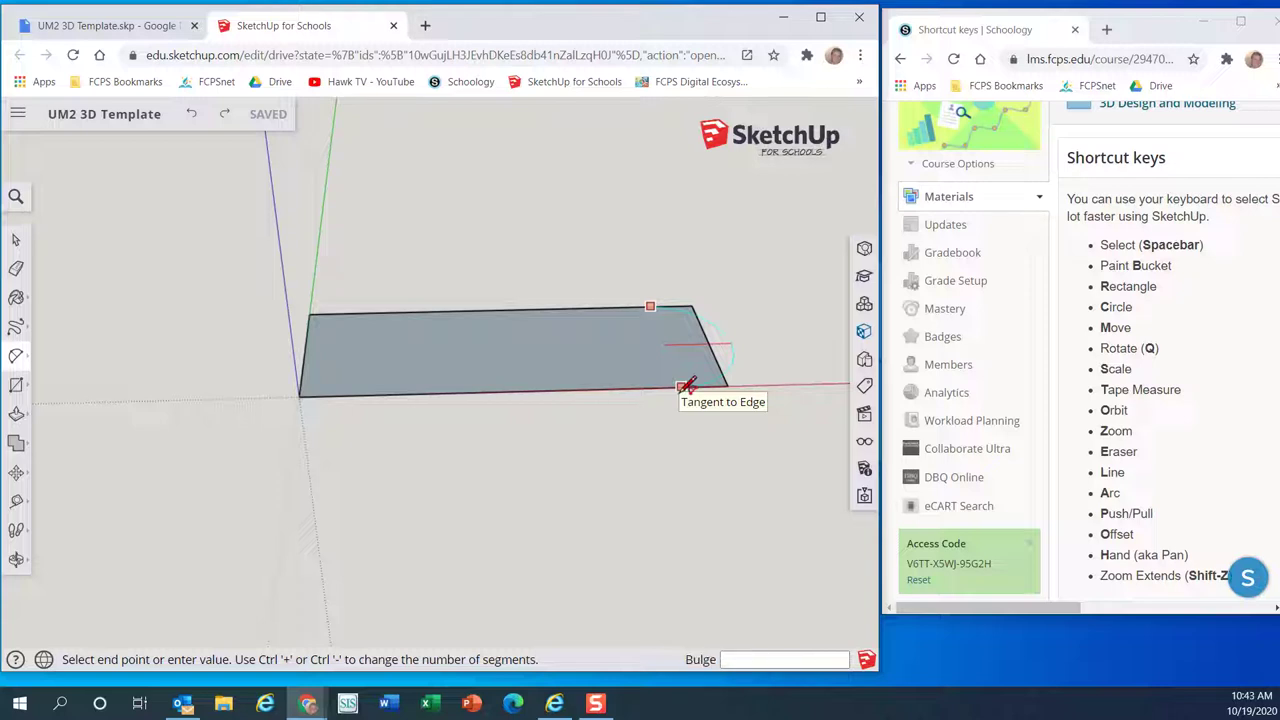
click(684, 386)
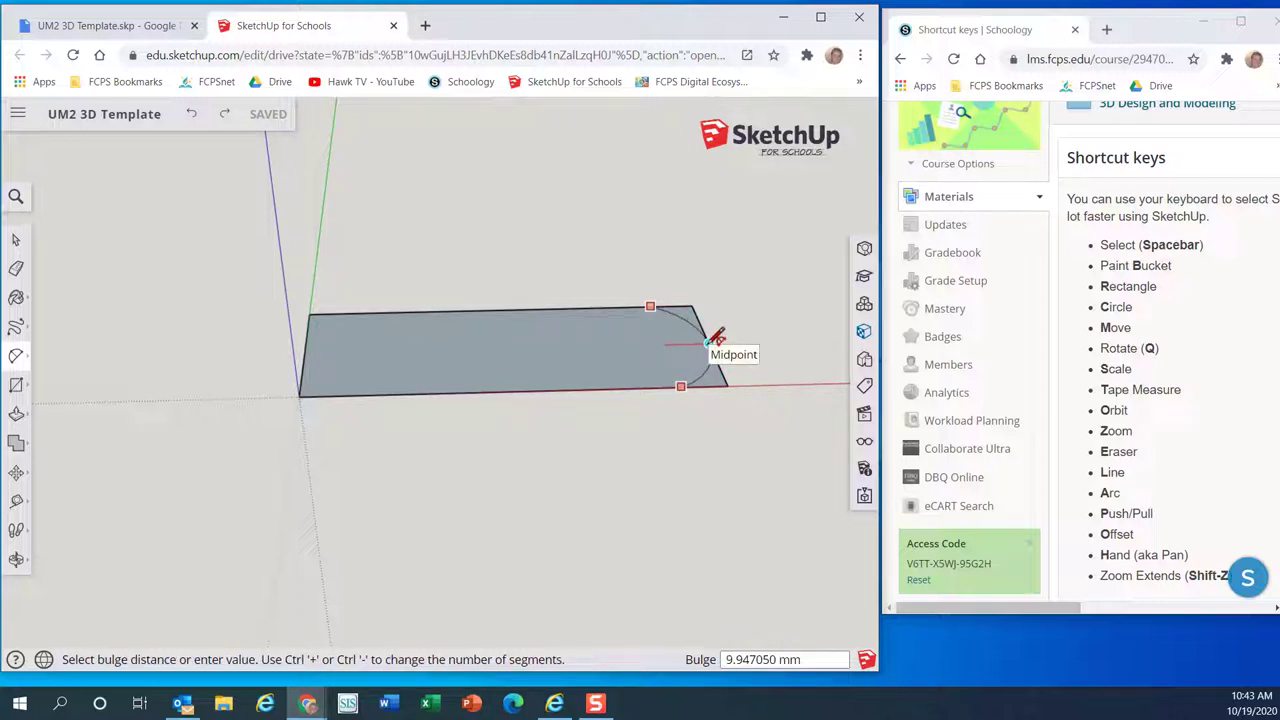
click(710, 342)
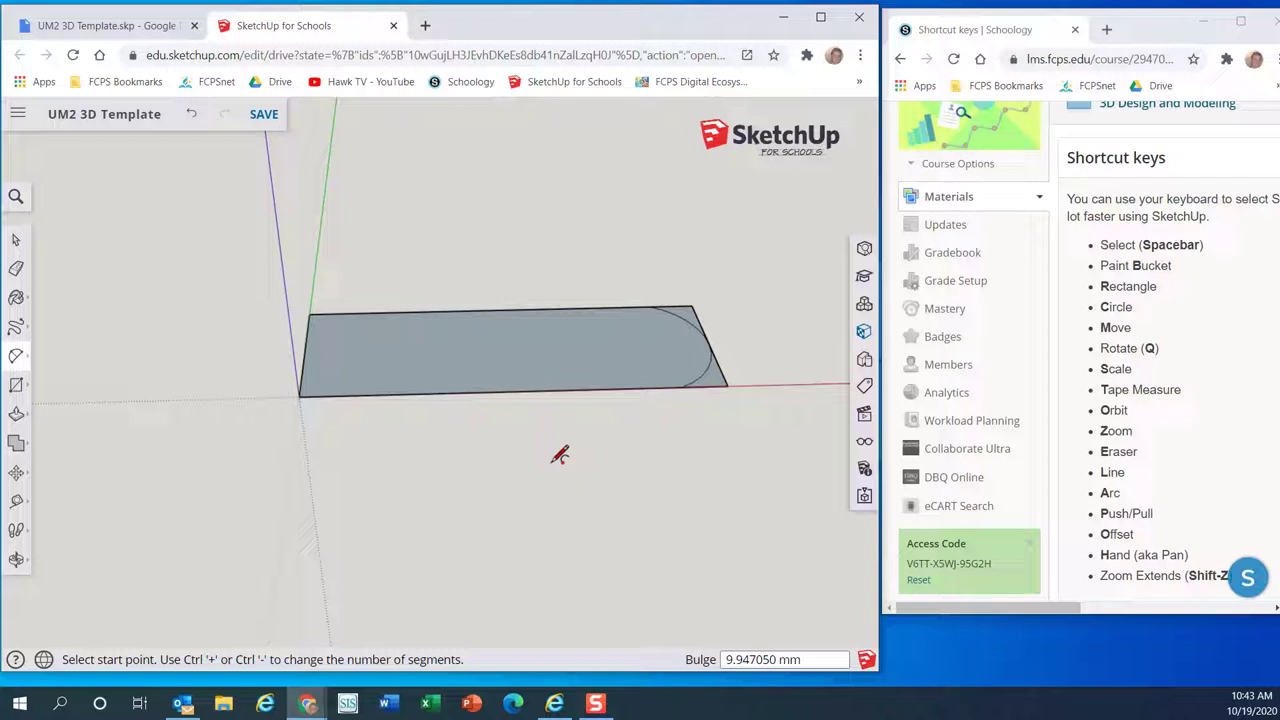
Draw a matching arc between the long edges at the origin end, bulging about 12.6 mm to the short edge's midpoint
key(o)
drag(549, 440, 546, 536)
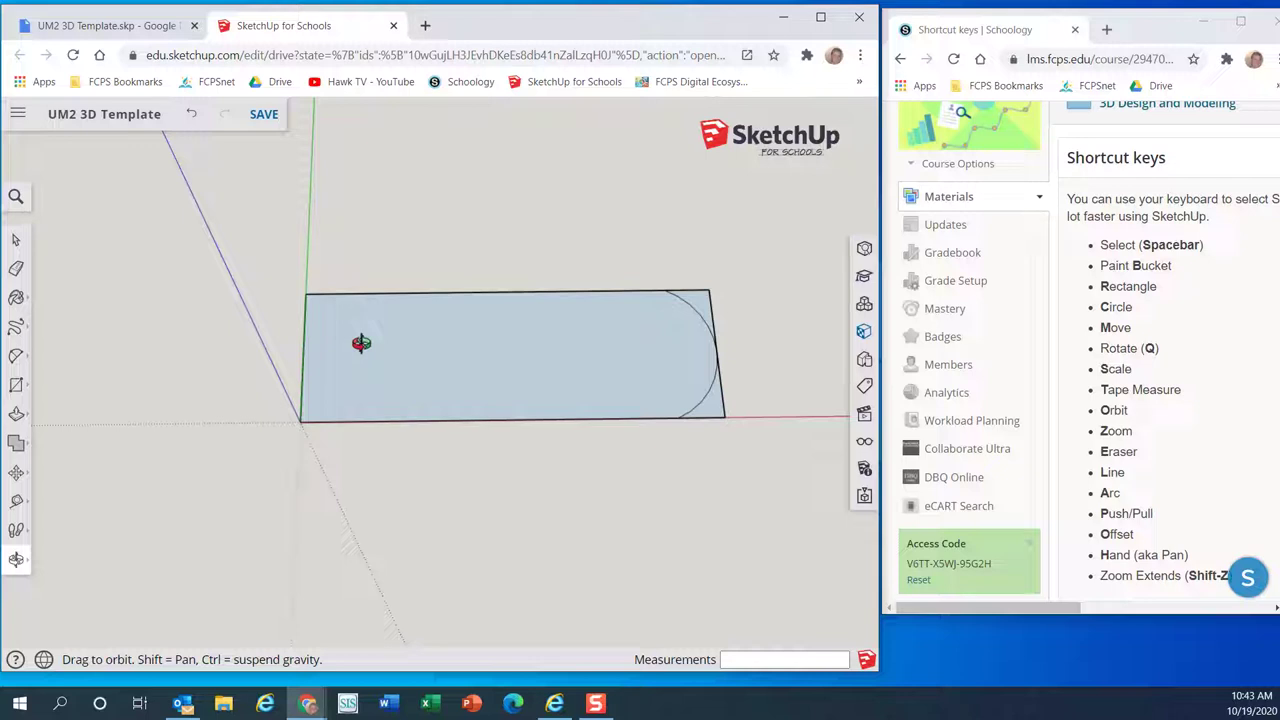
key(a)
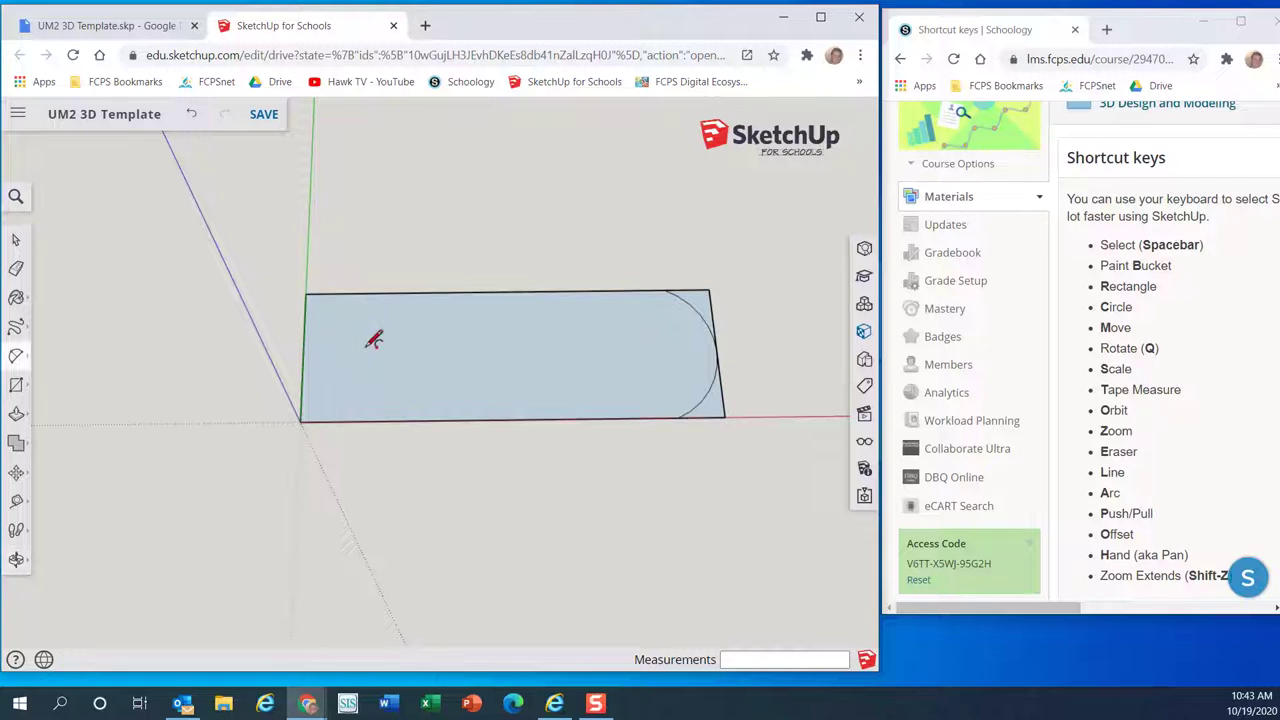
click(362, 293)
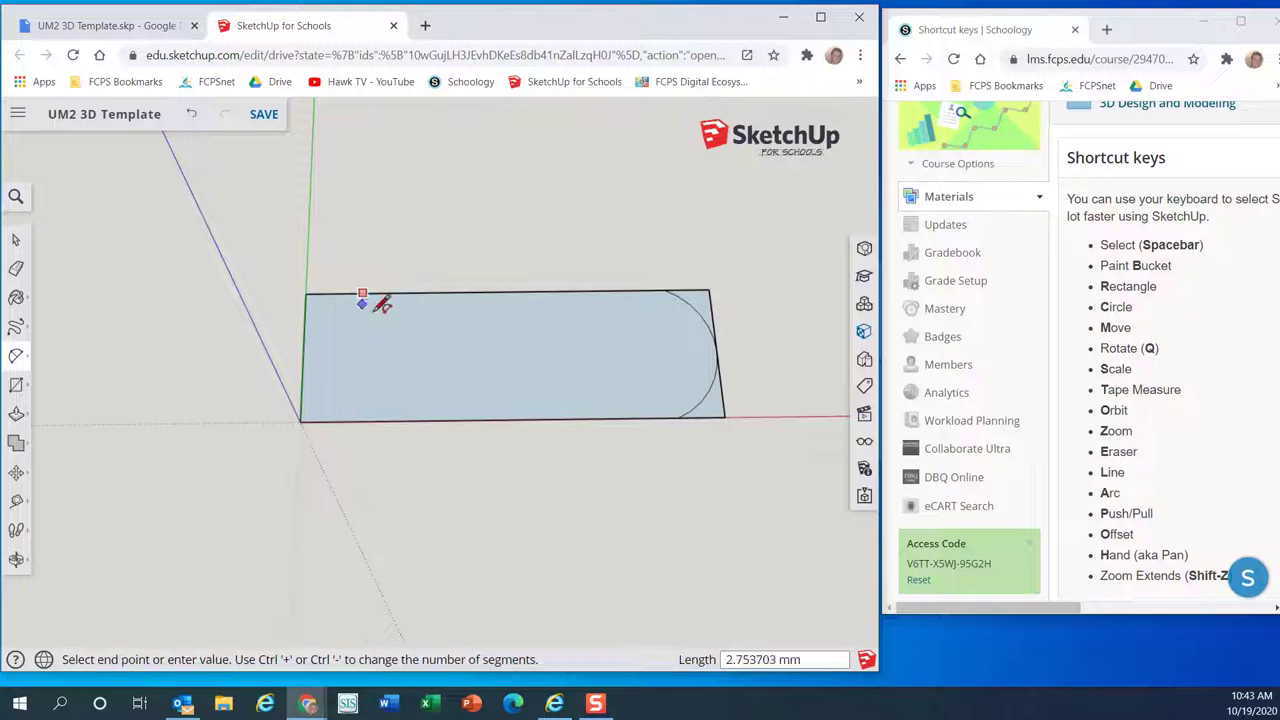
click(359, 420)
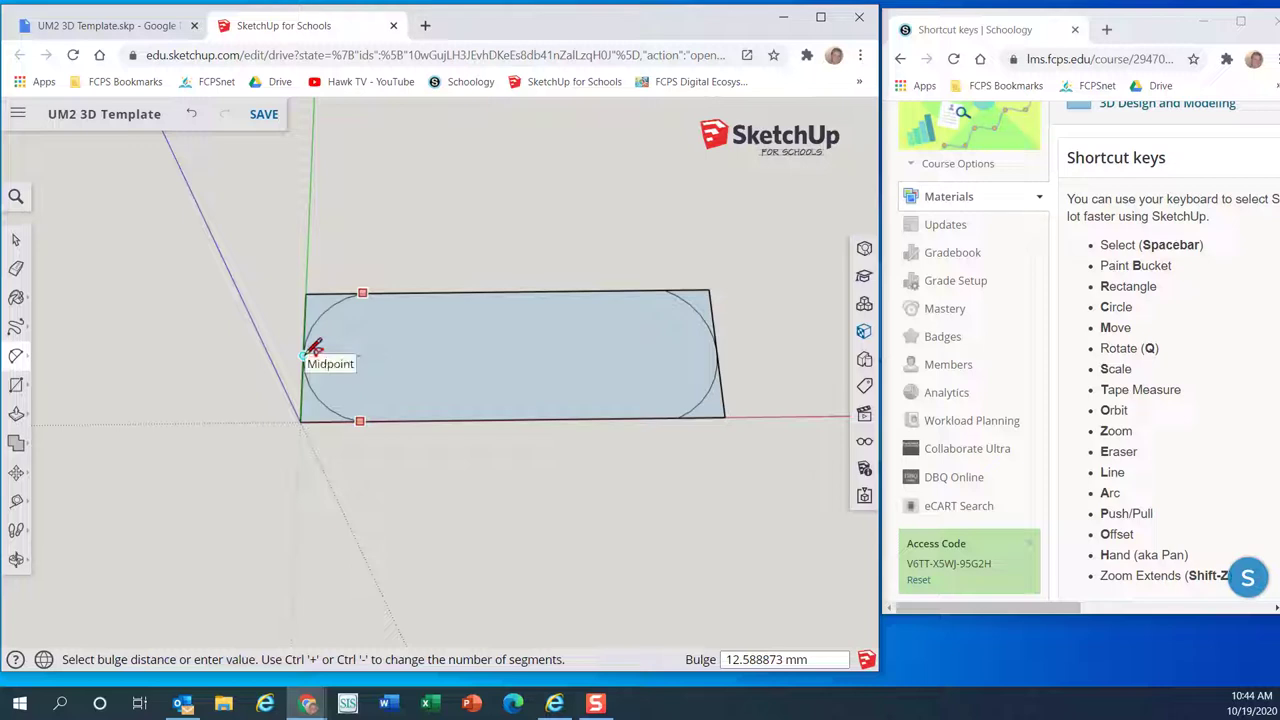
click(305, 354)
click(310, 350)
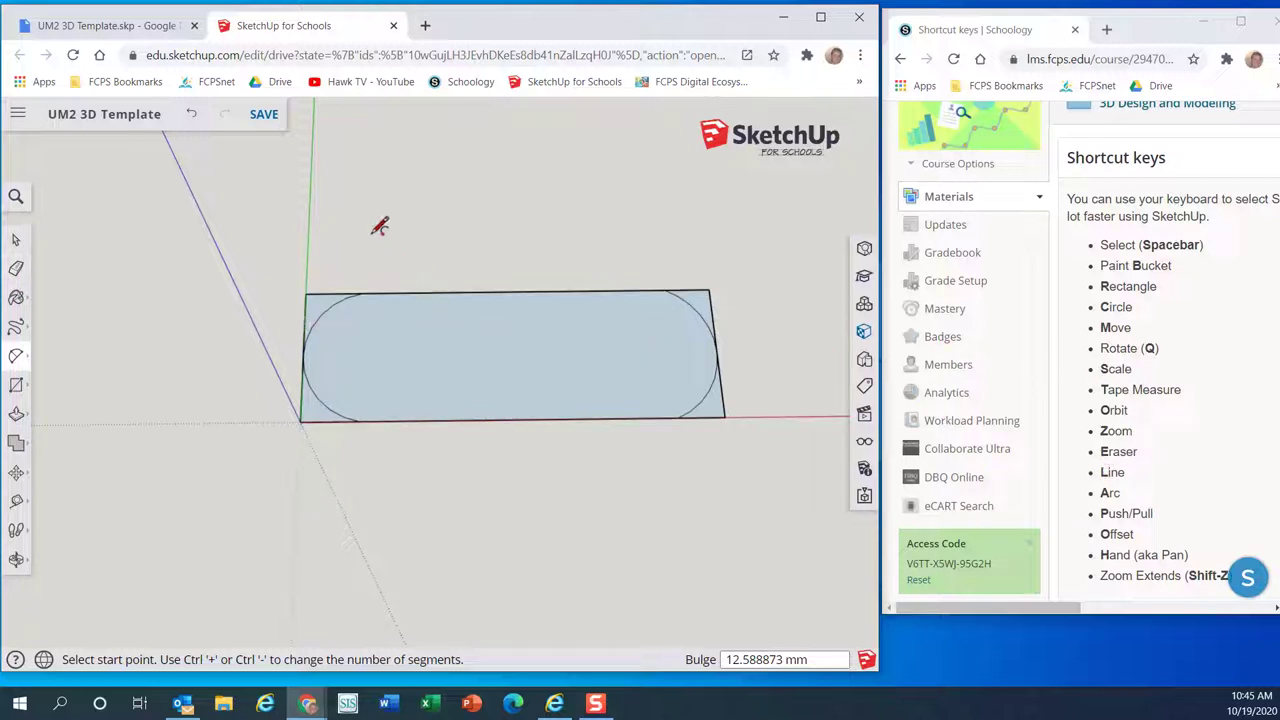
Erase the back corner edges outside the arc at the origin end, and undo the trial erasure of the arc itself
key(e)
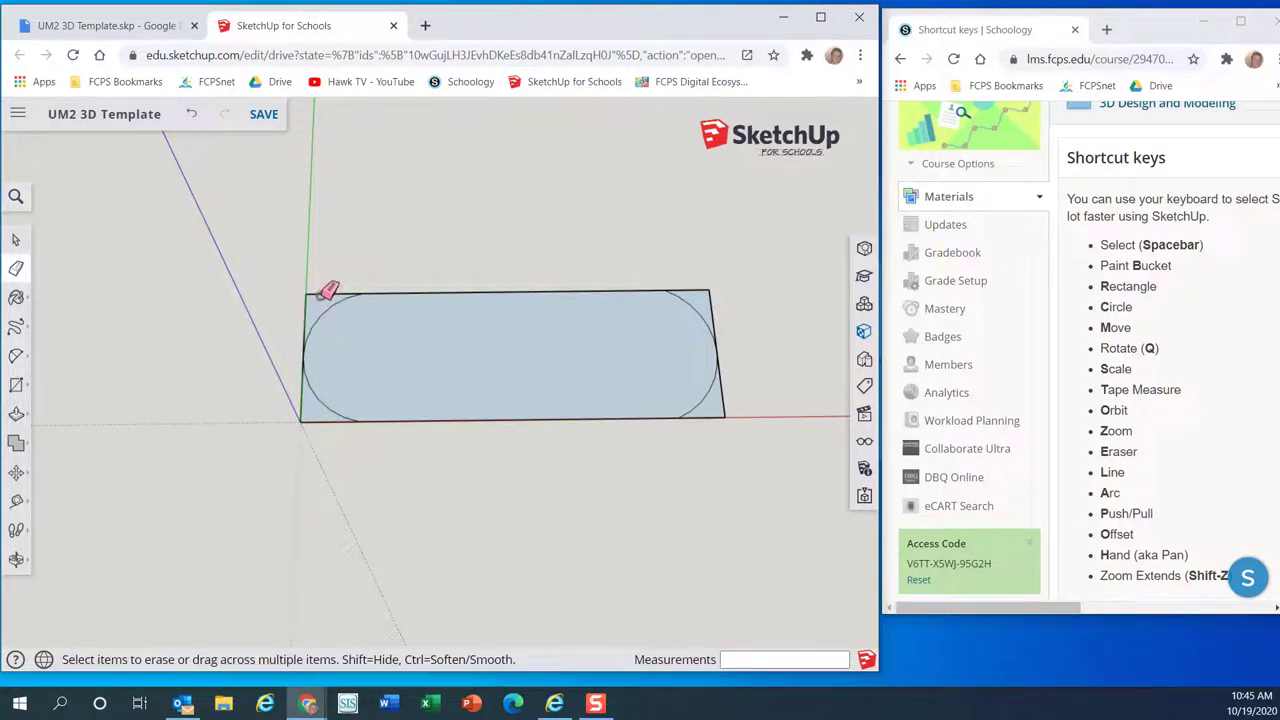
drag(320, 295, 305, 299)
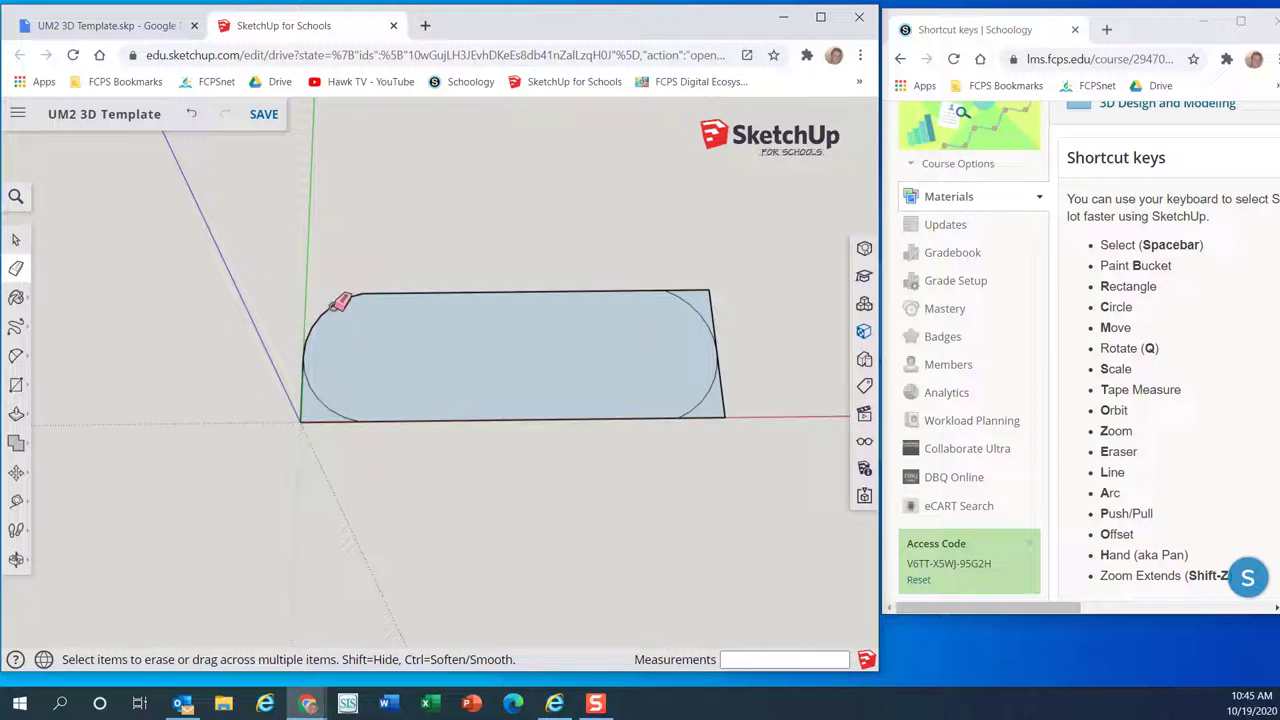
click(334, 305)
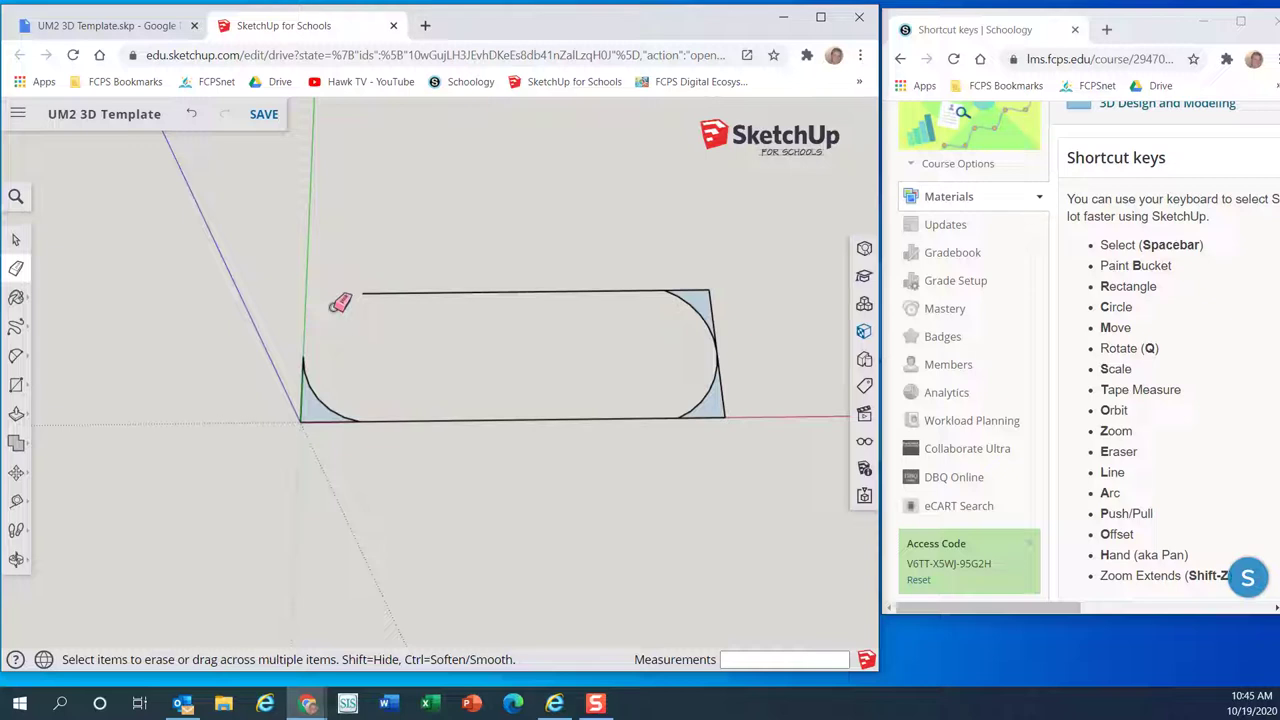
key(ctrl+z)
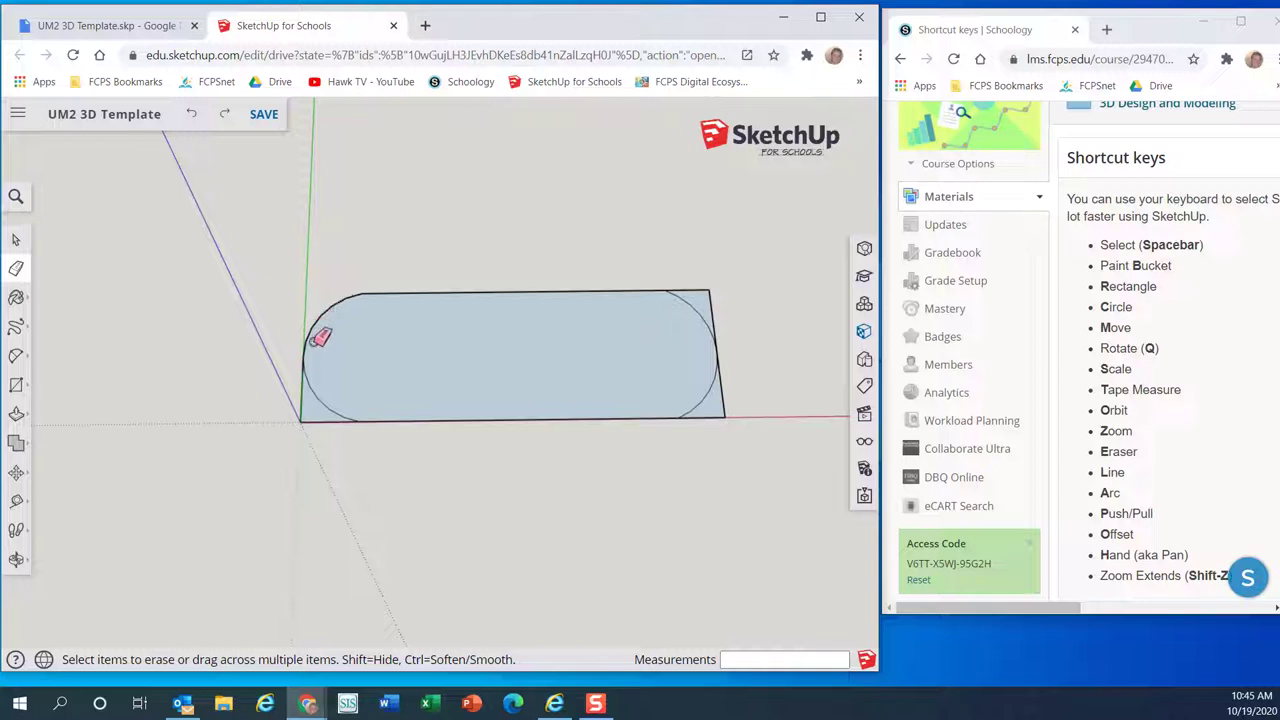
Erase the edges outside the arcs at the remaining three corners, leaving only the round-ended tag outline
click(303, 400)
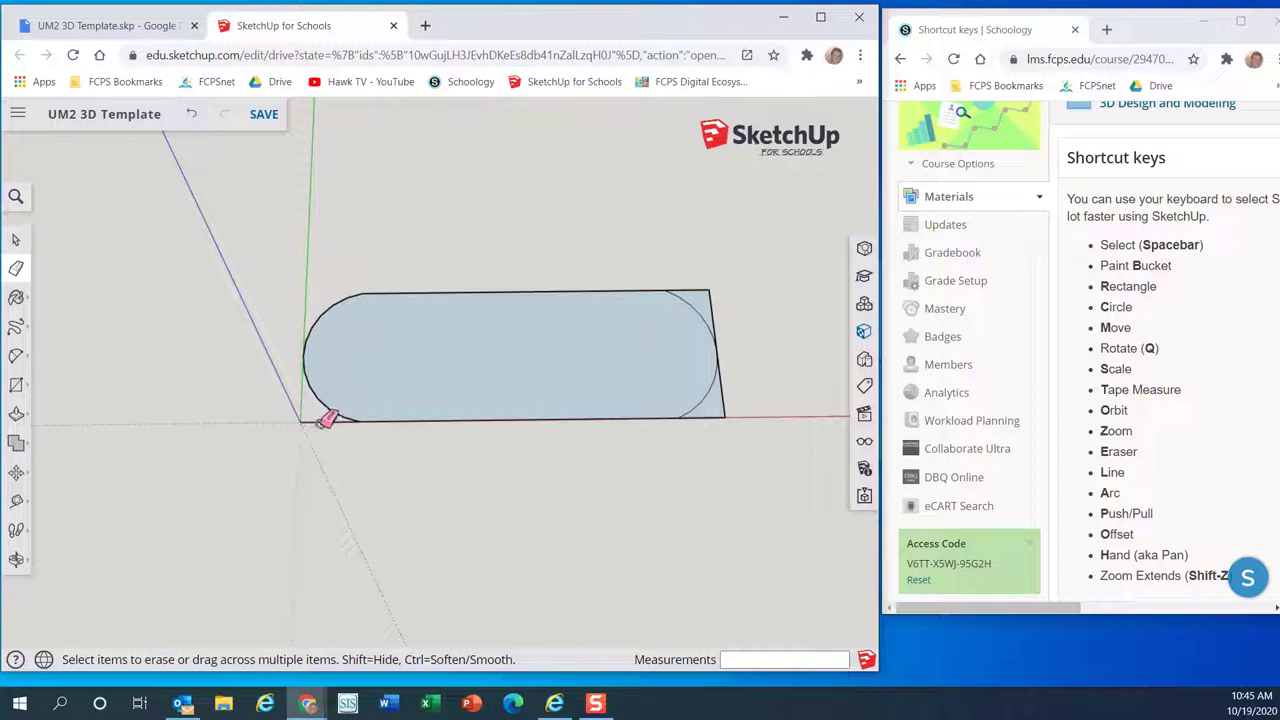
click(712, 417)
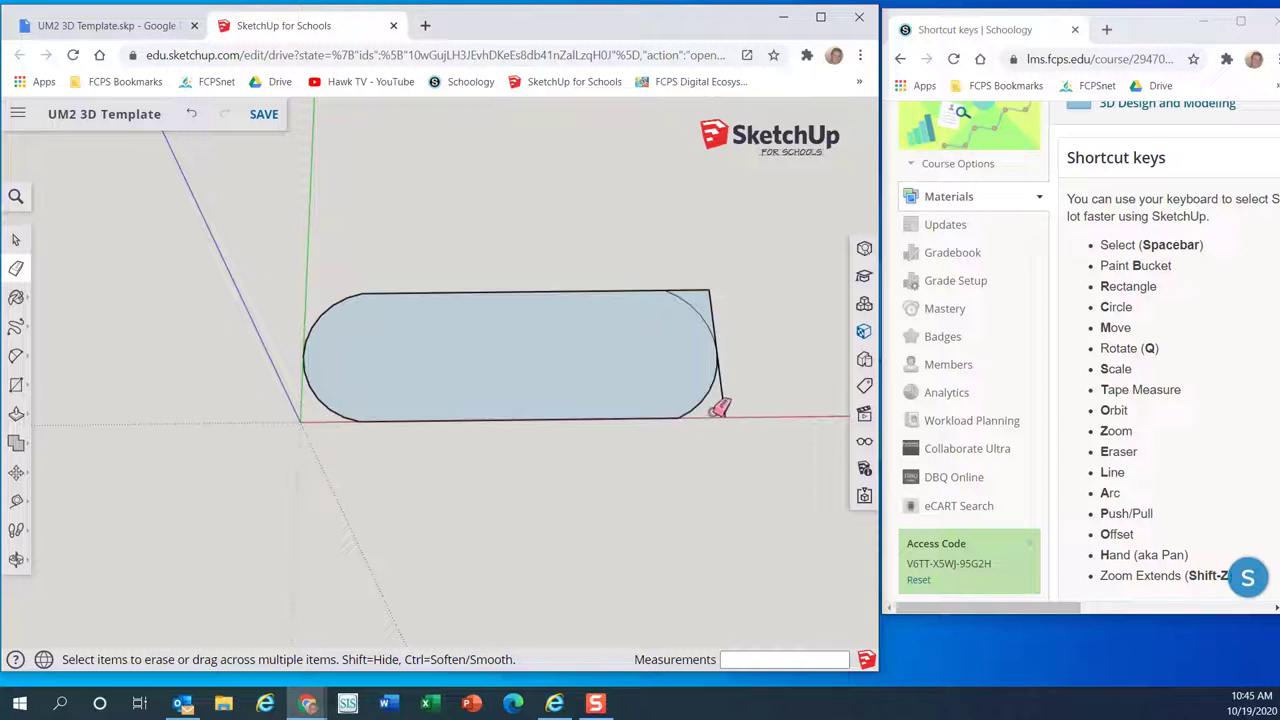
click(721, 406)
click(702, 291)
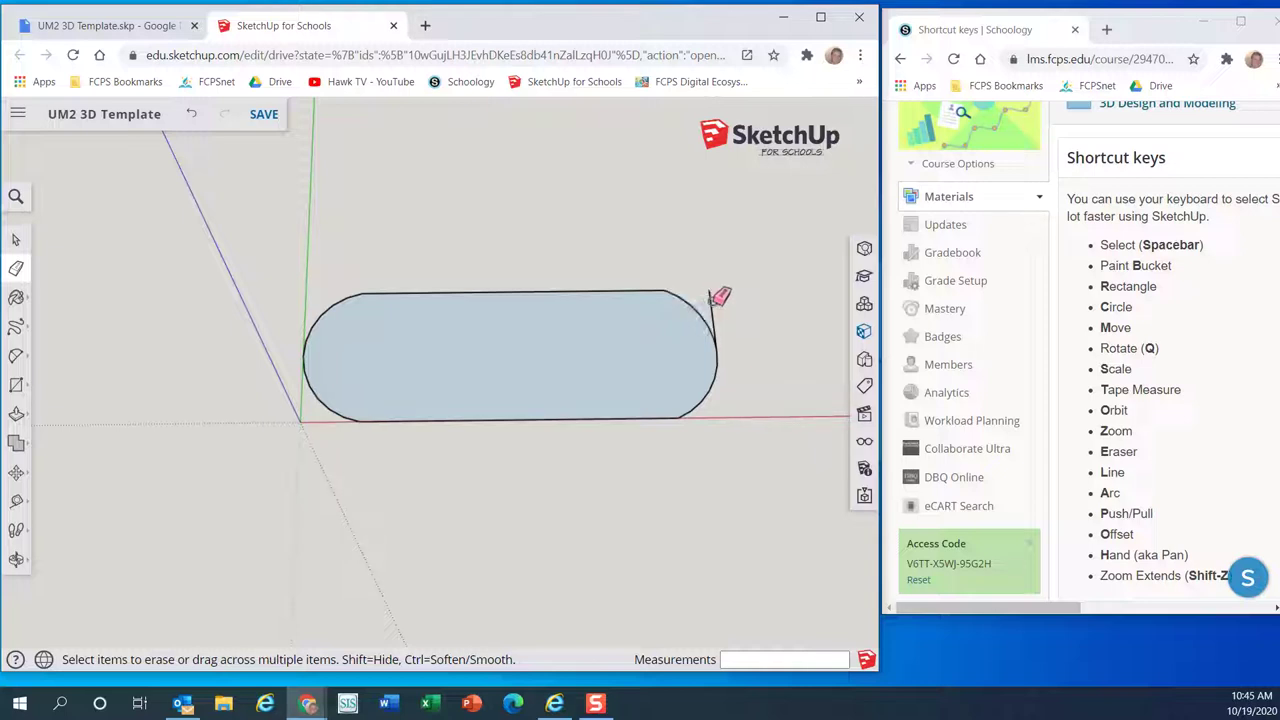
click(711, 305)
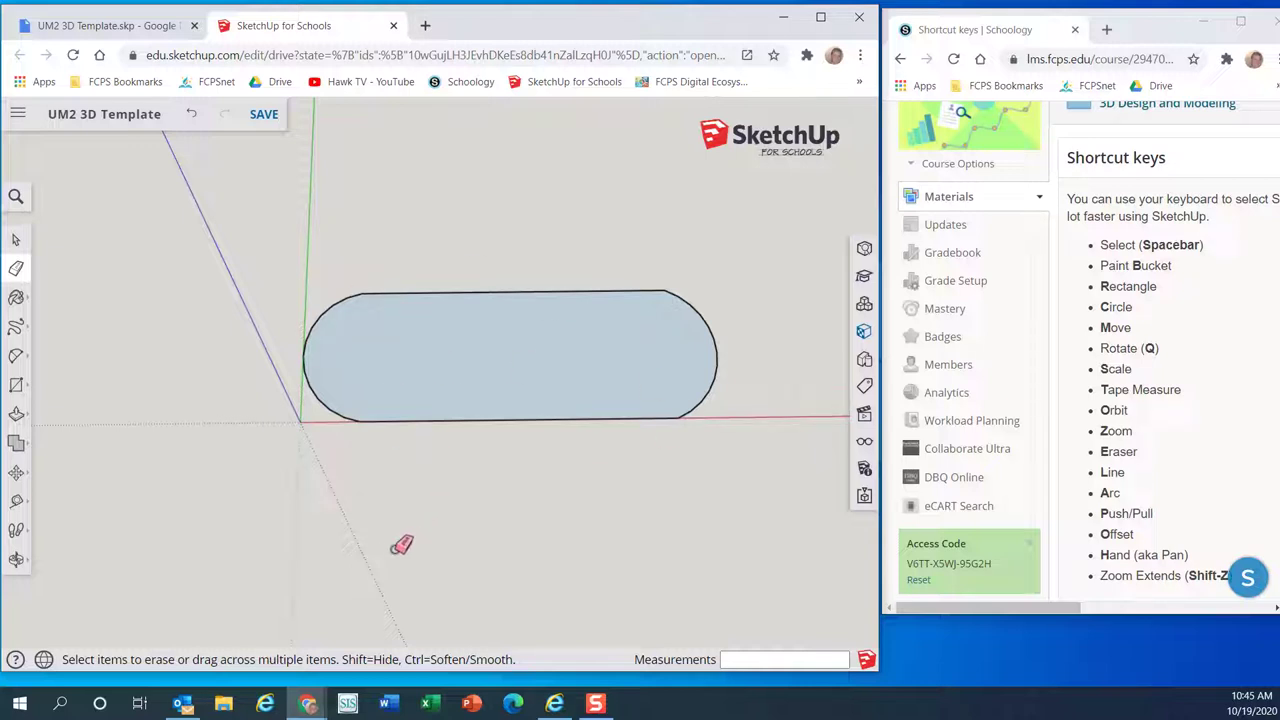
Draw a circle with a 5 mm radius on the tag face near the rounded end by the origin
key(o)
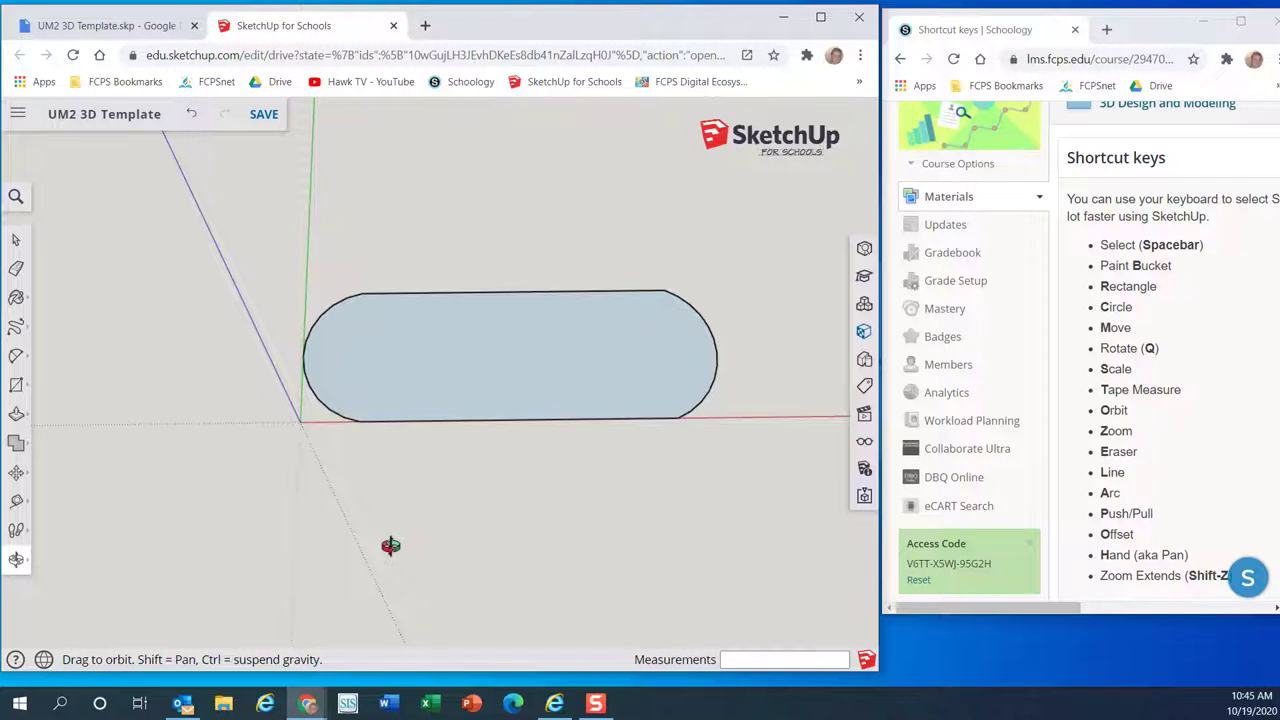
drag(390, 545, 376, 387)
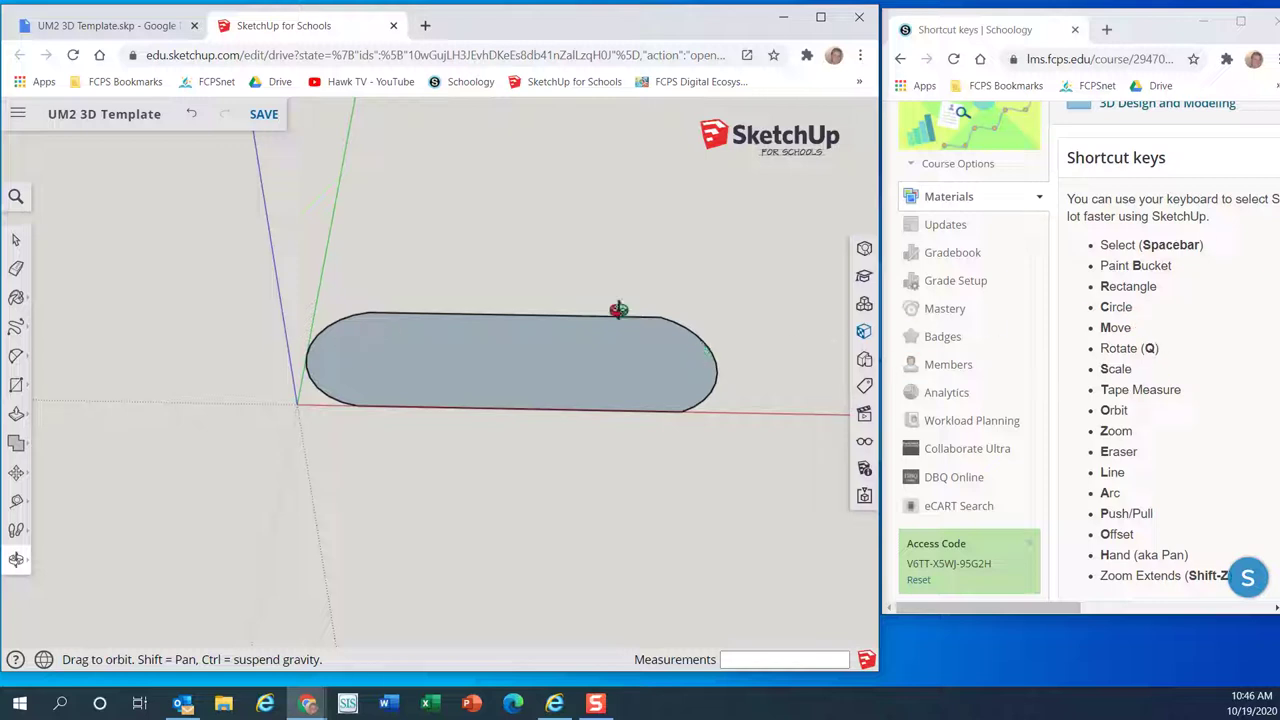
click(16, 384)
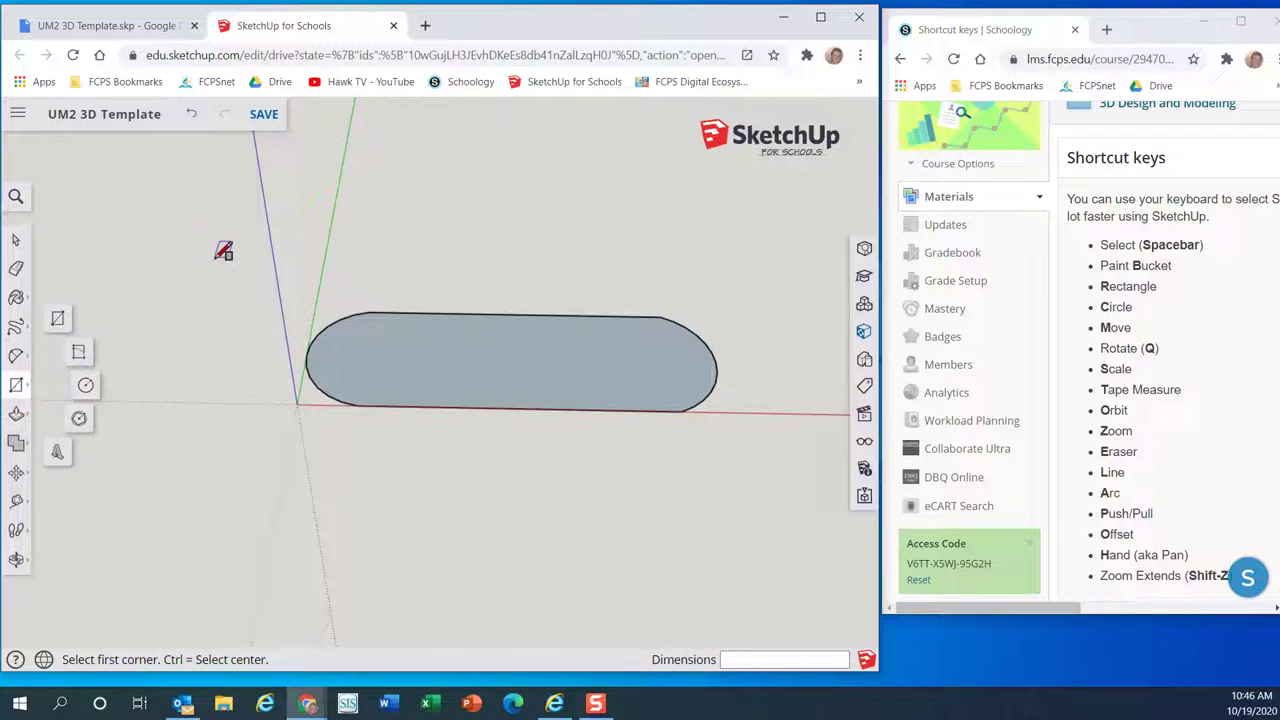
key(c)
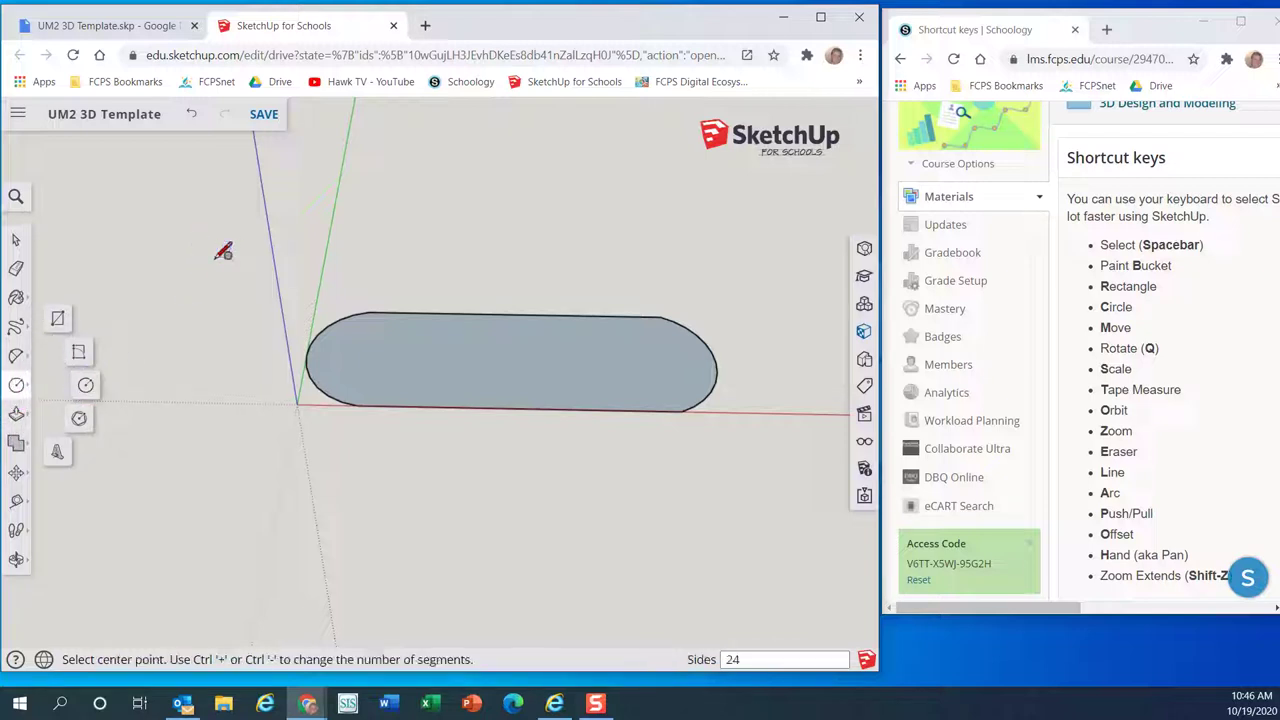
click(215, 257)
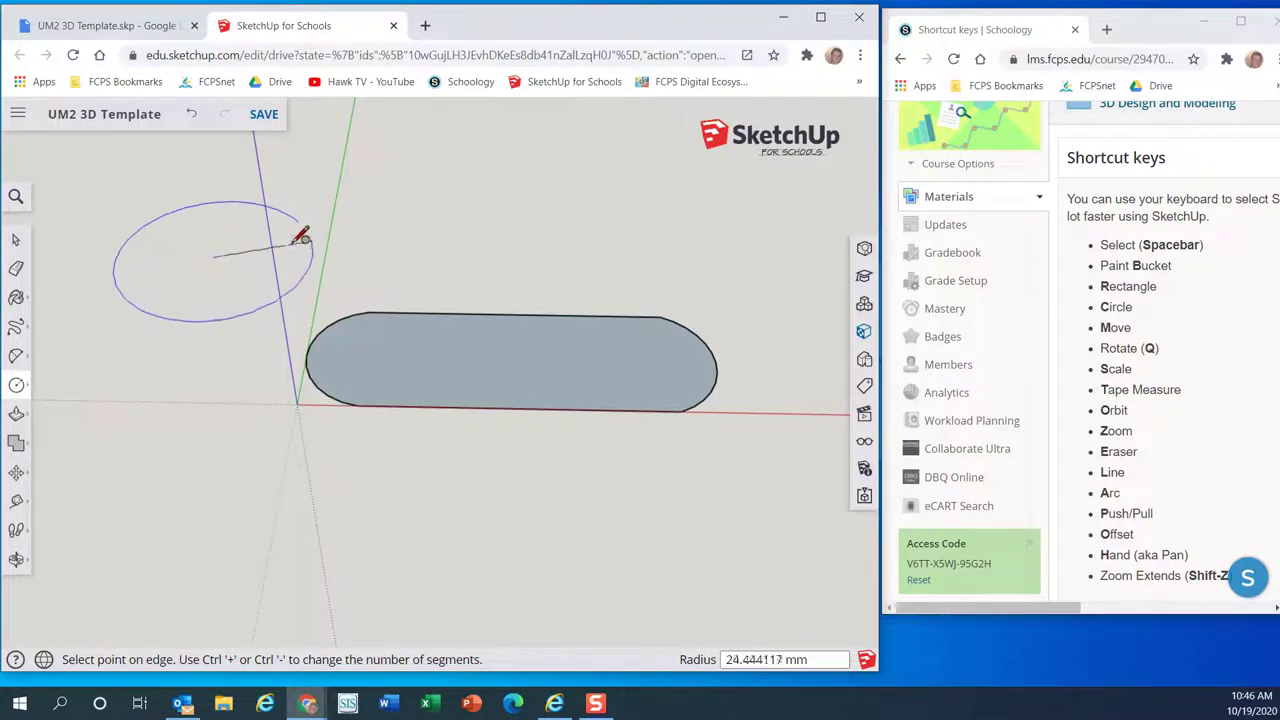
key(Escape)
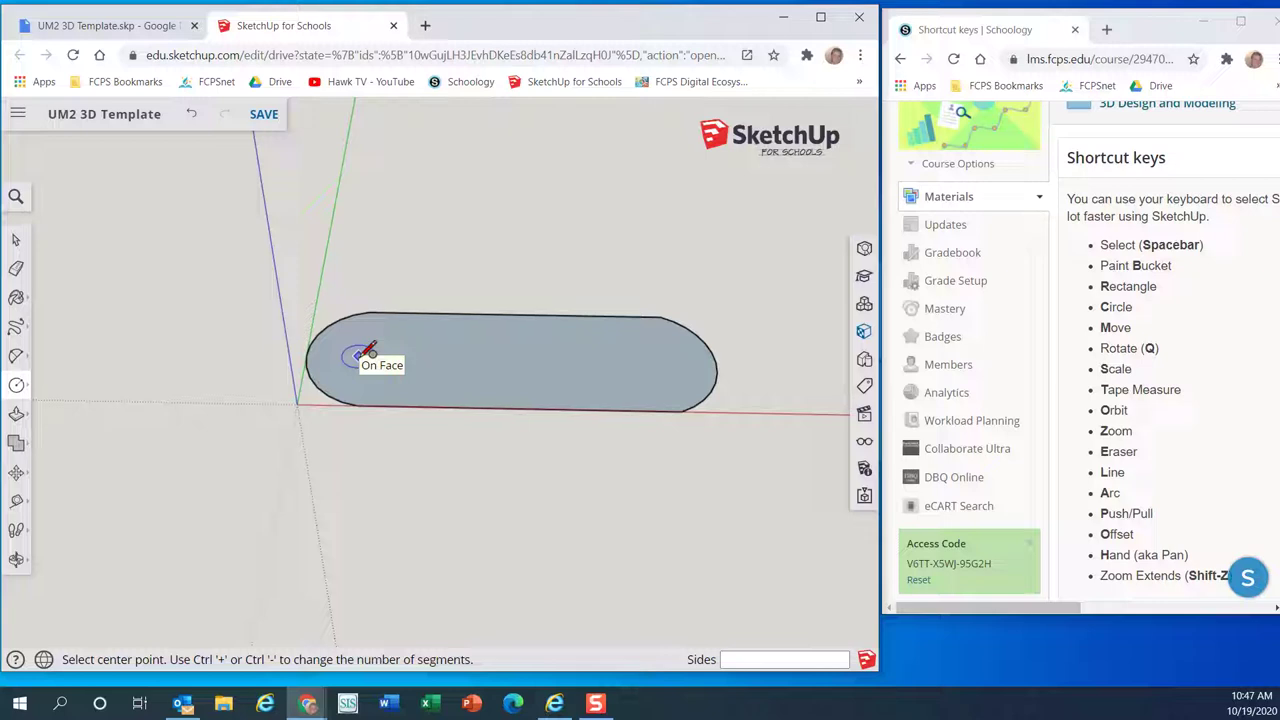
click(360, 352)
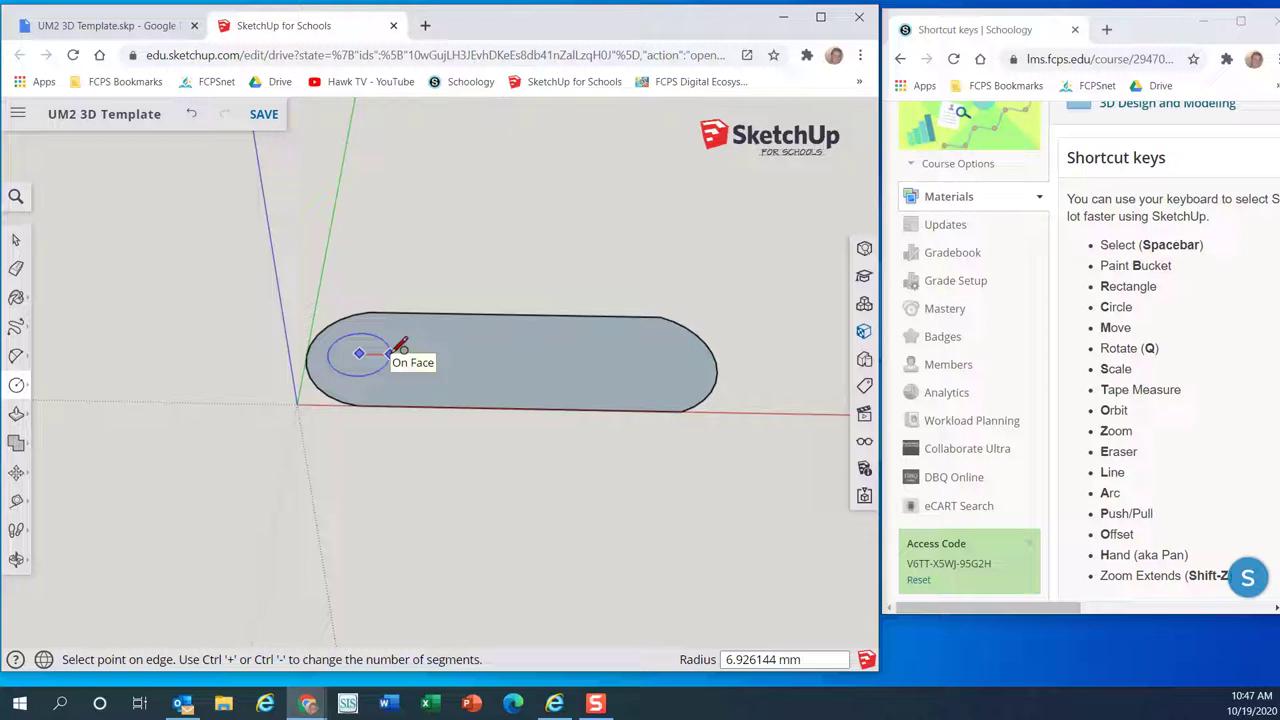
text(5)
key(Return)
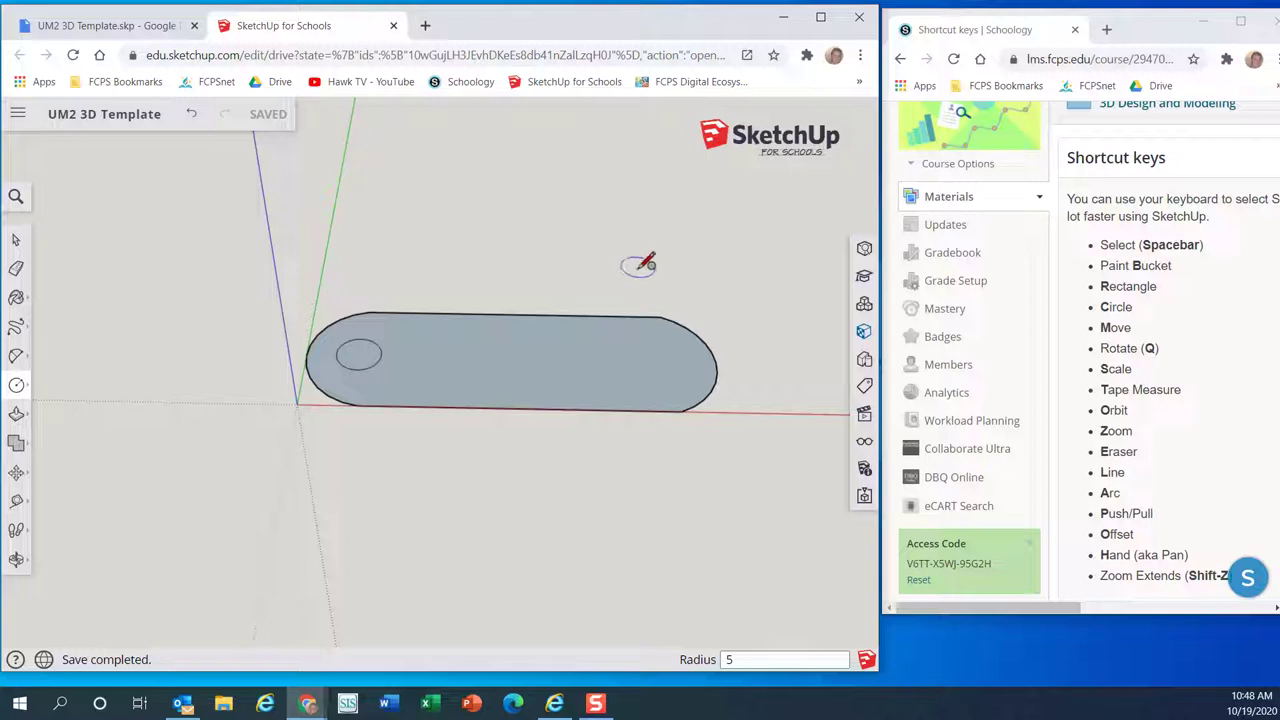
Delete the face inside the circle to open a hole in the tag
key(space)
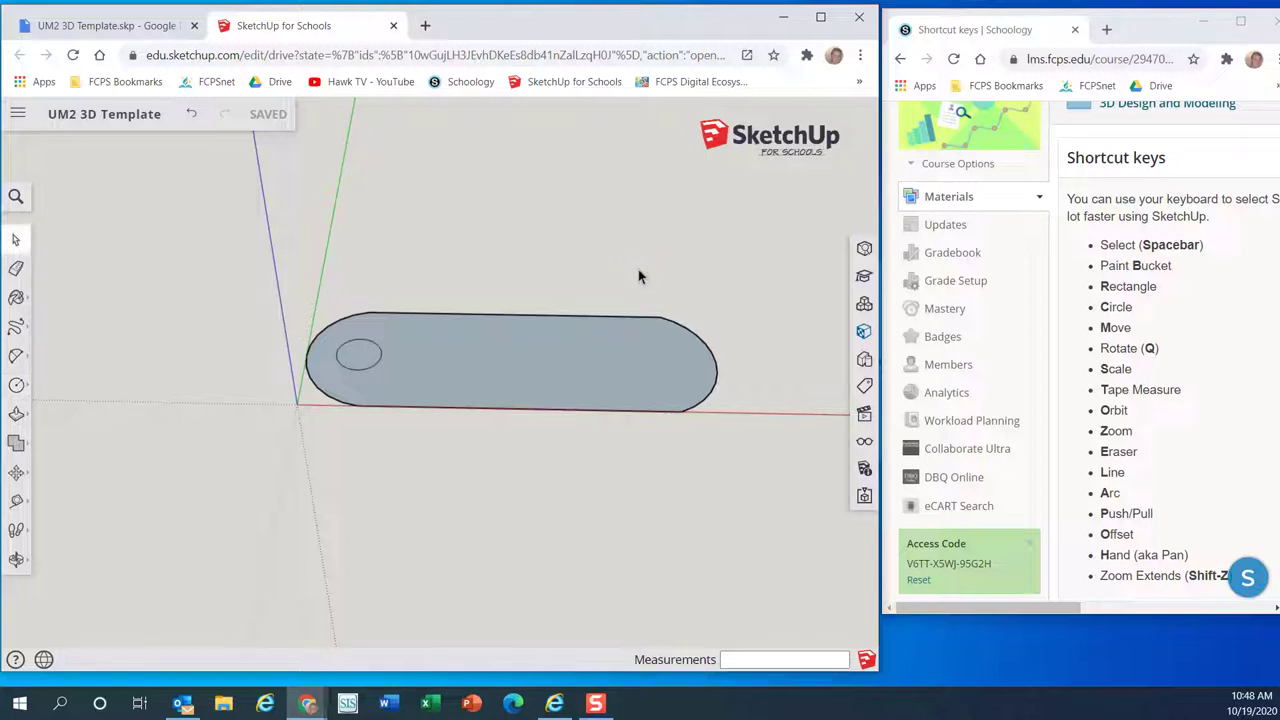
click(360, 360)
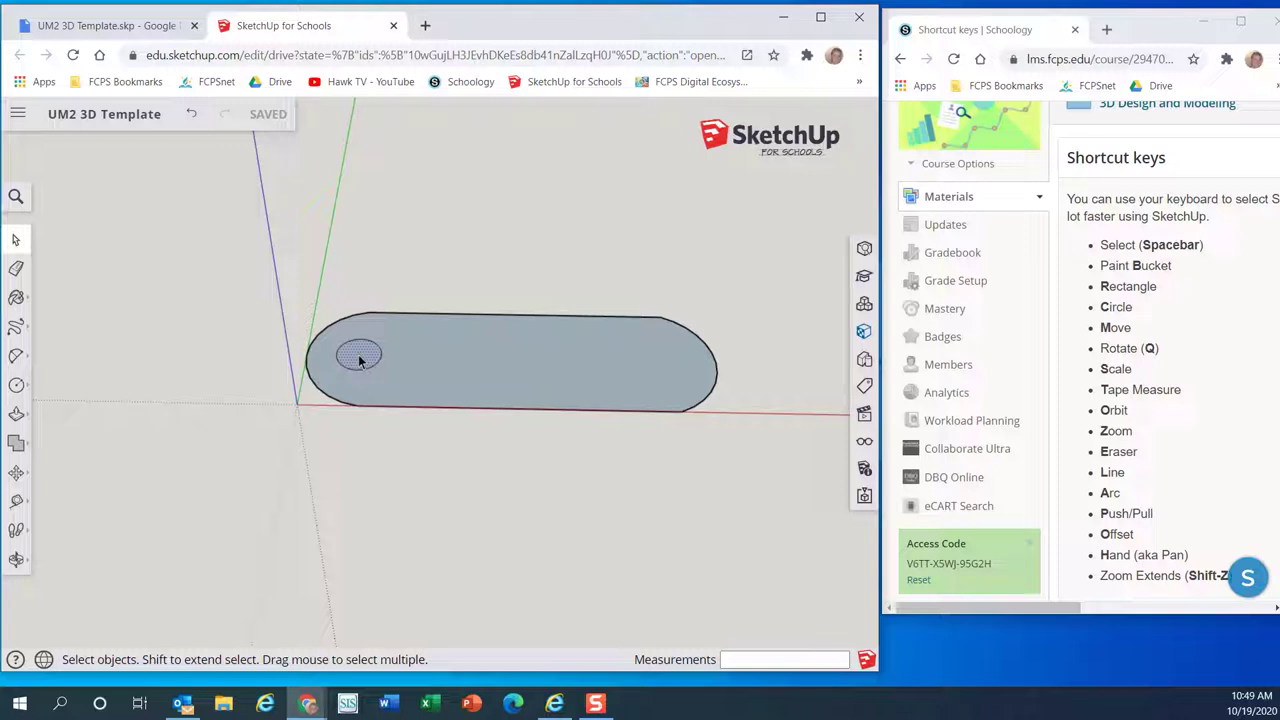
key(Delete)
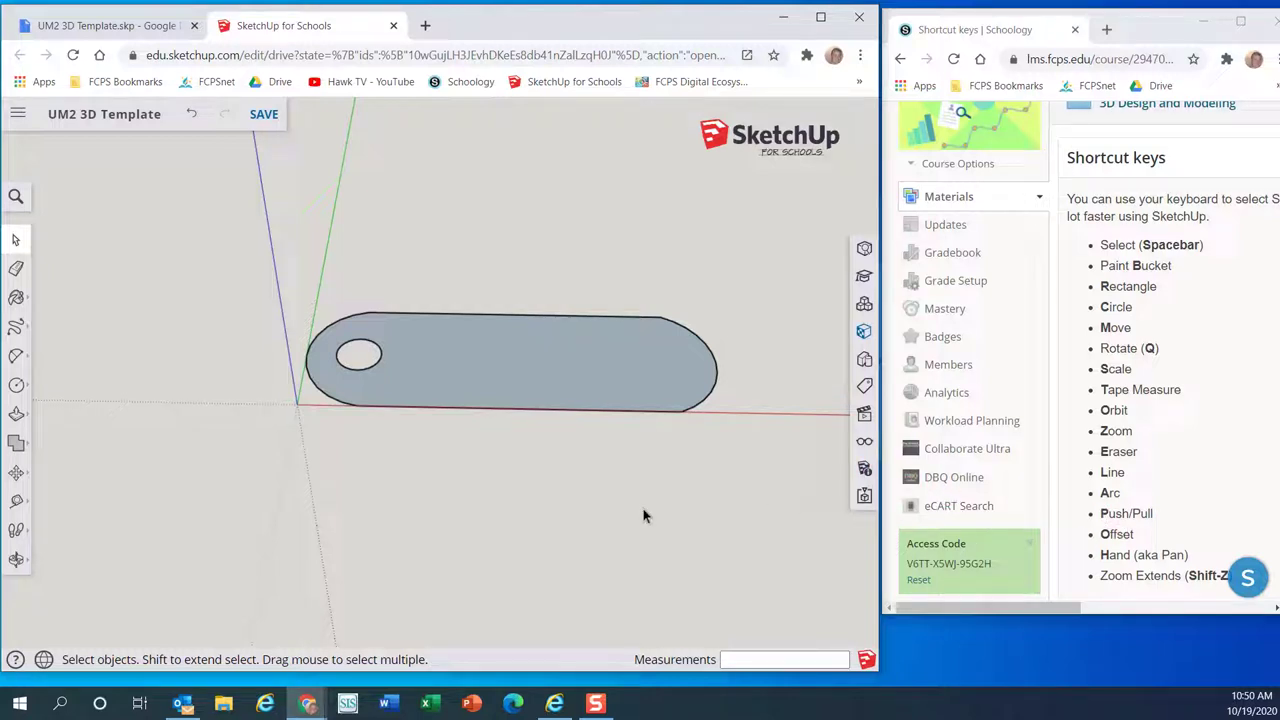
Extrude the tag face upward with Push/Pull to a thickness of 3 mm
key(p)
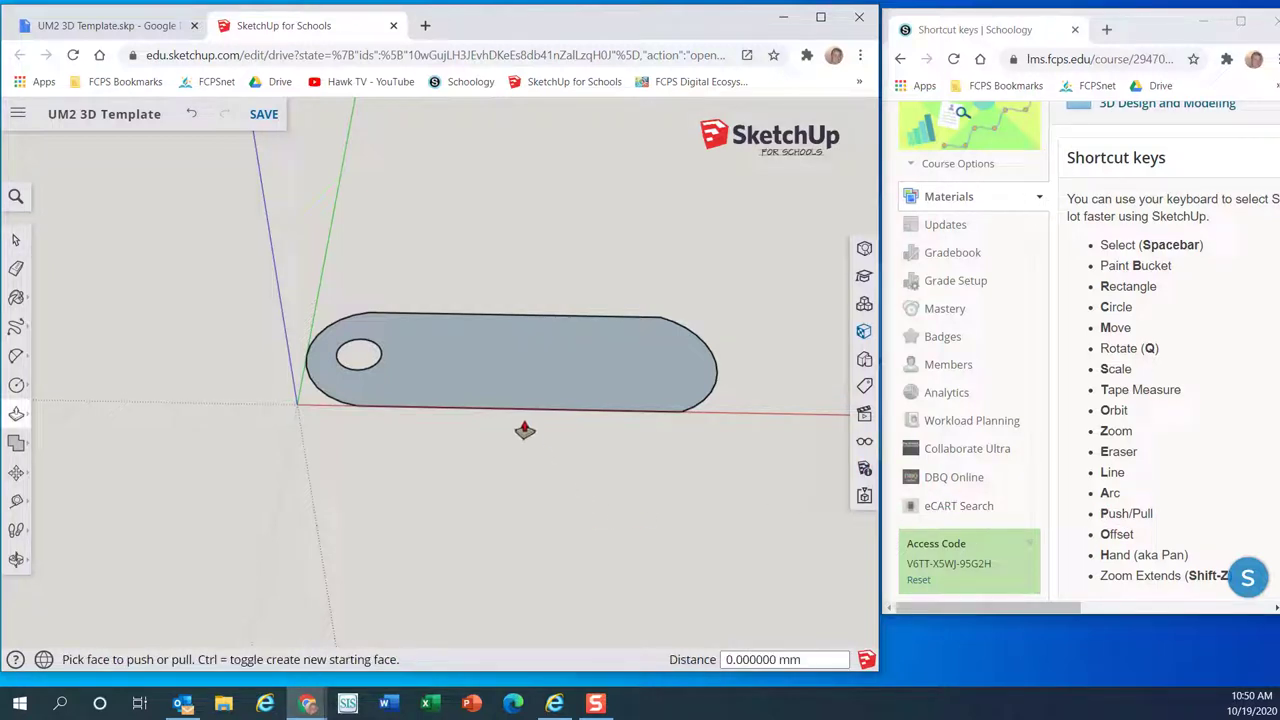
click(465, 385)
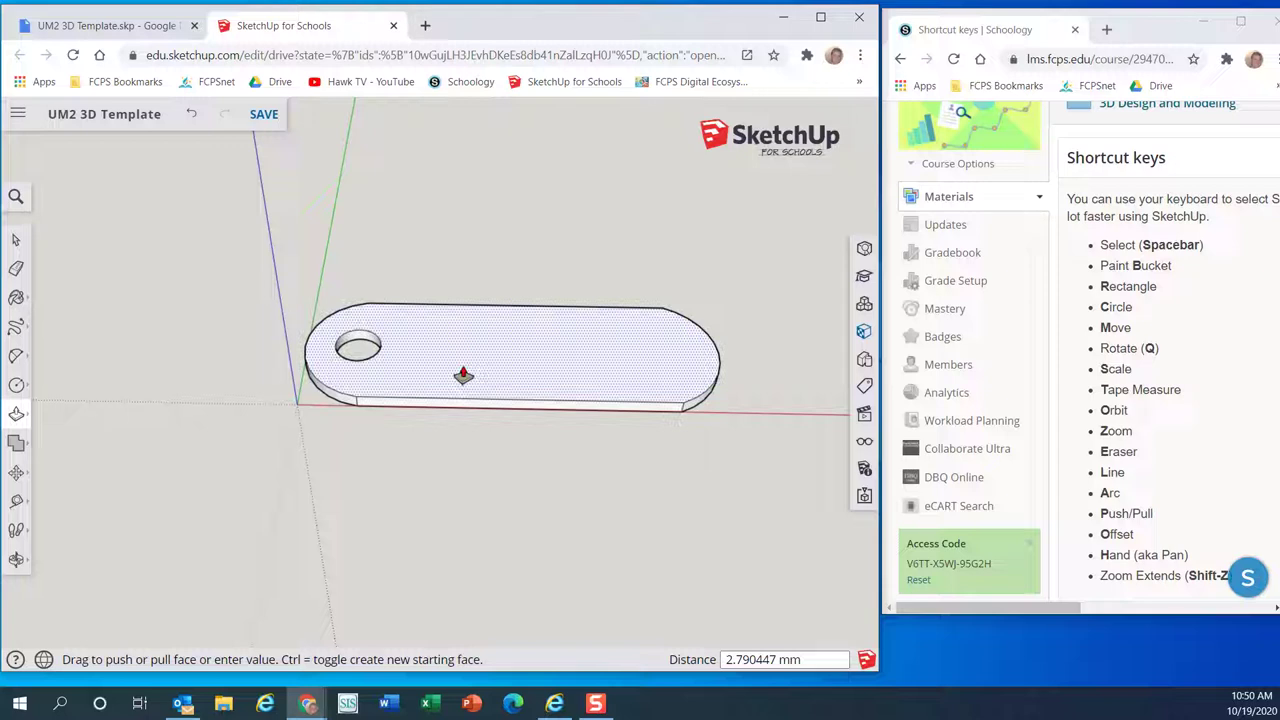
click(463, 375)
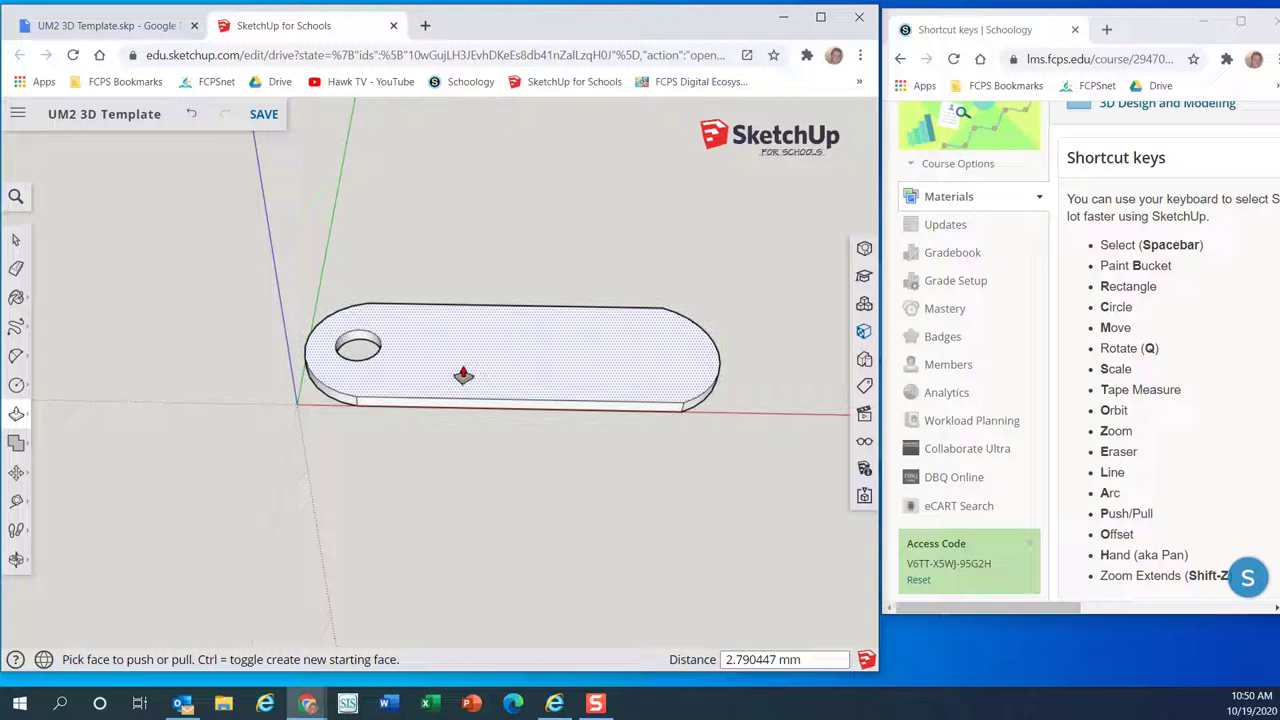
text(3)
key(Return)
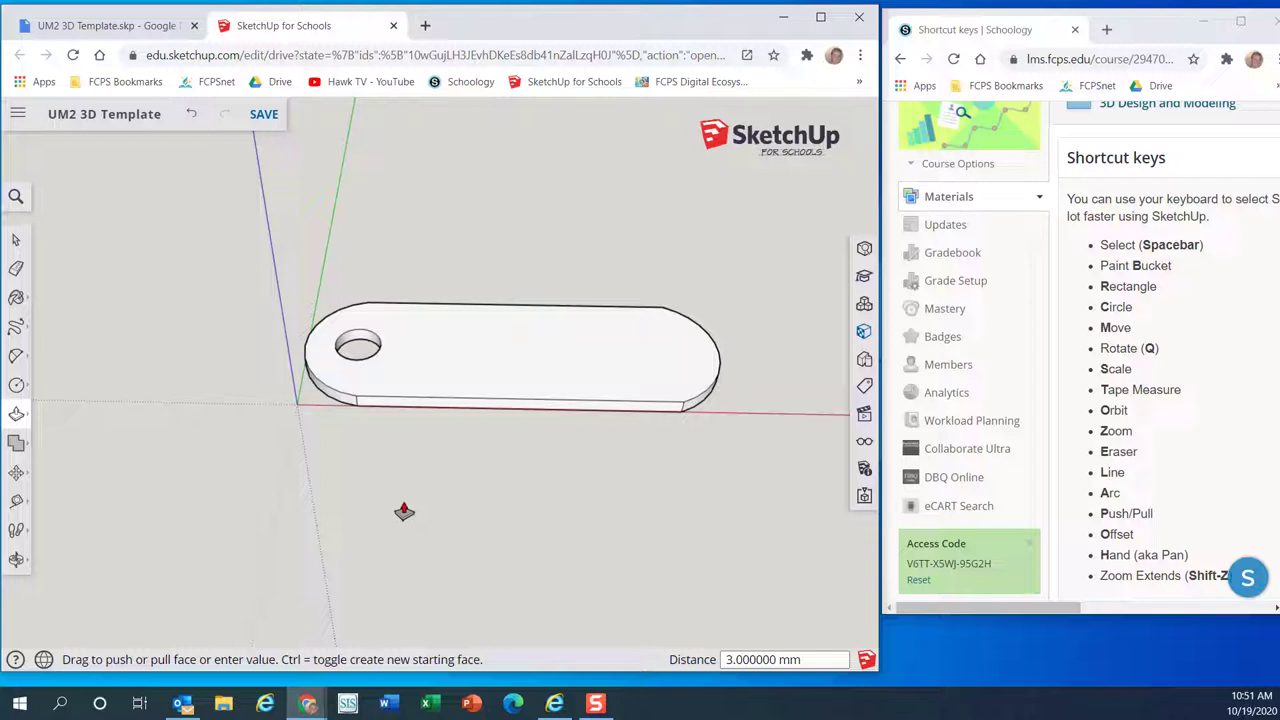
Examine the extruded tag from above at closer range and review the shortcut key list on the course page
key(o)
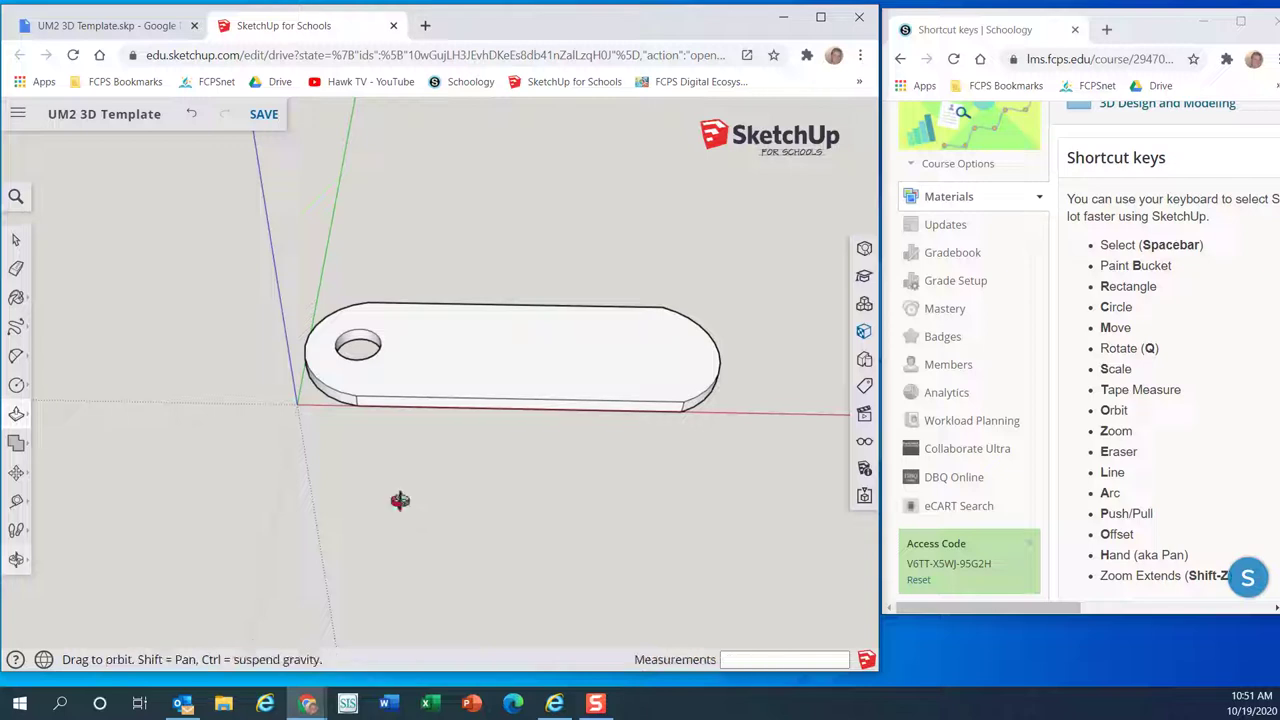
drag(443, 457, 471, 564)
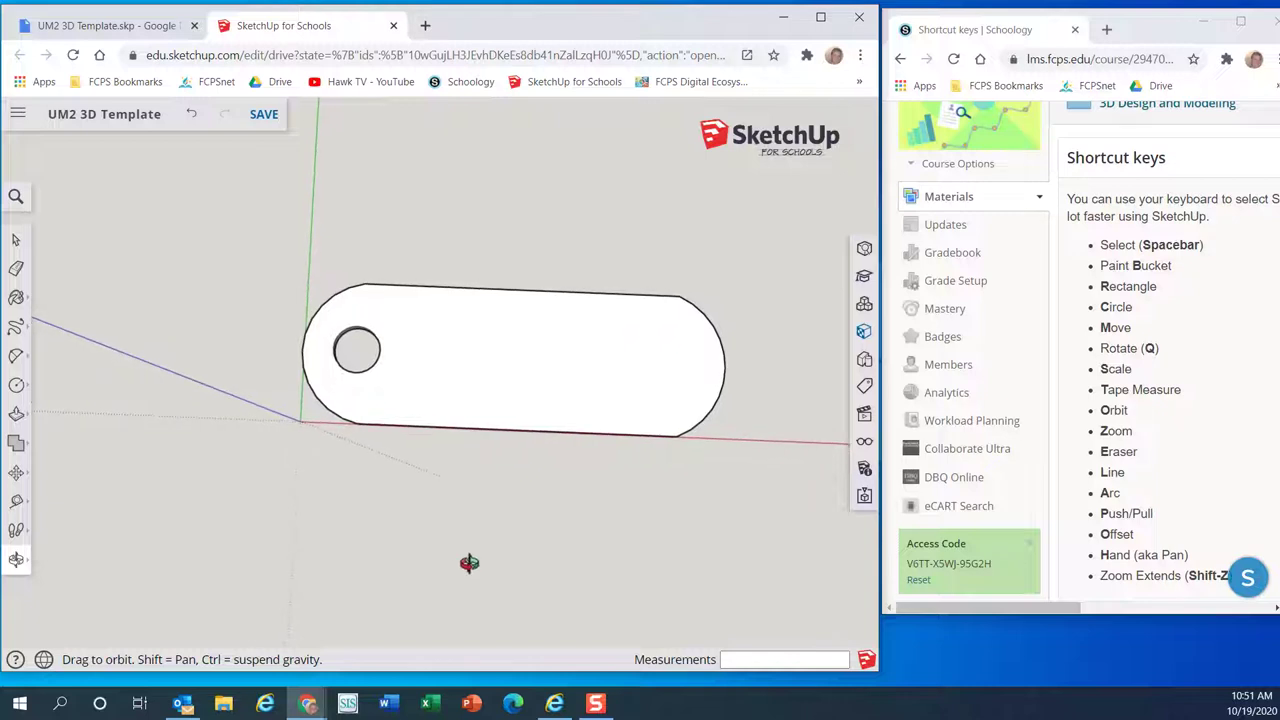
drag(520, 475, 527, 492)
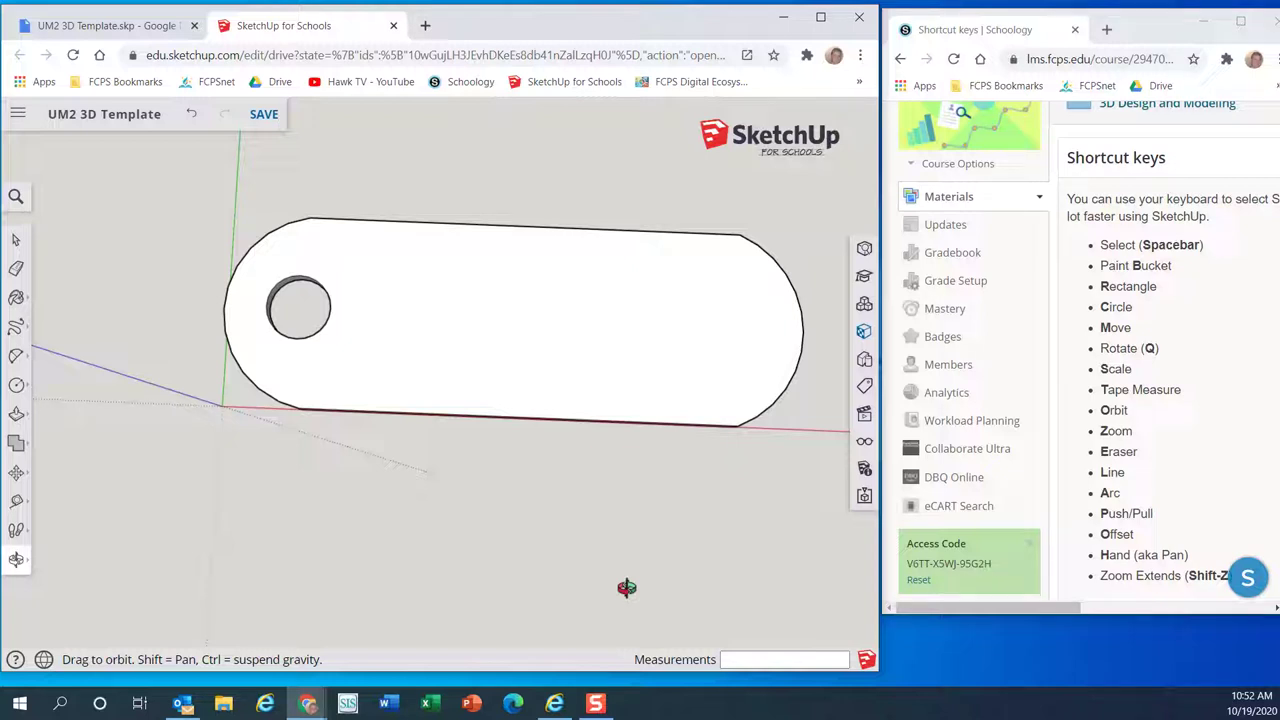
drag(1172, 617, 1172, 652)
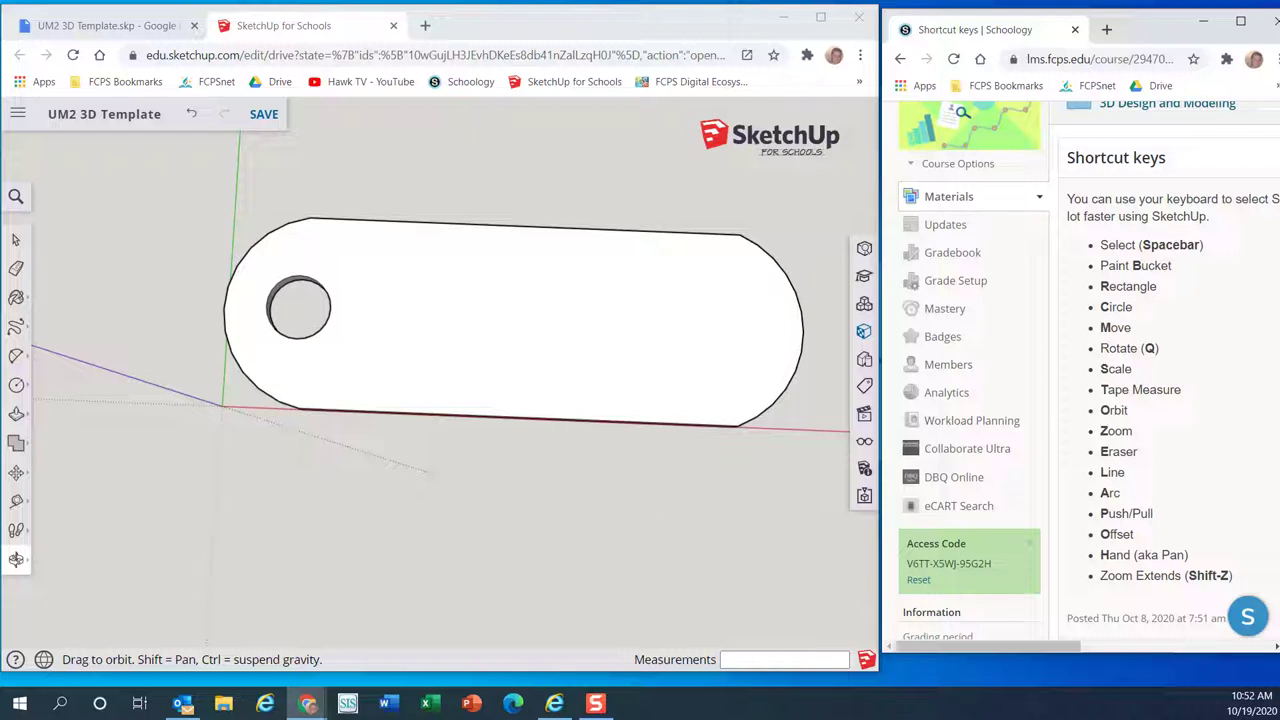
click(388, 468)
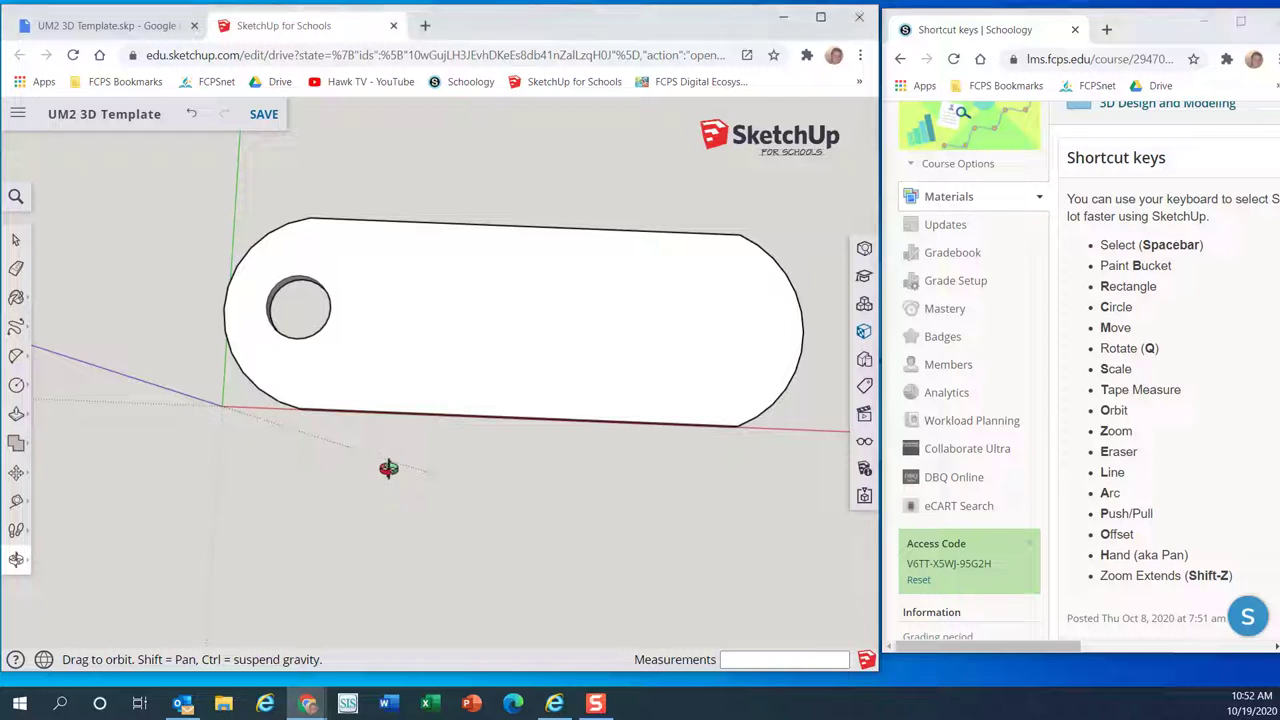
key(shift)
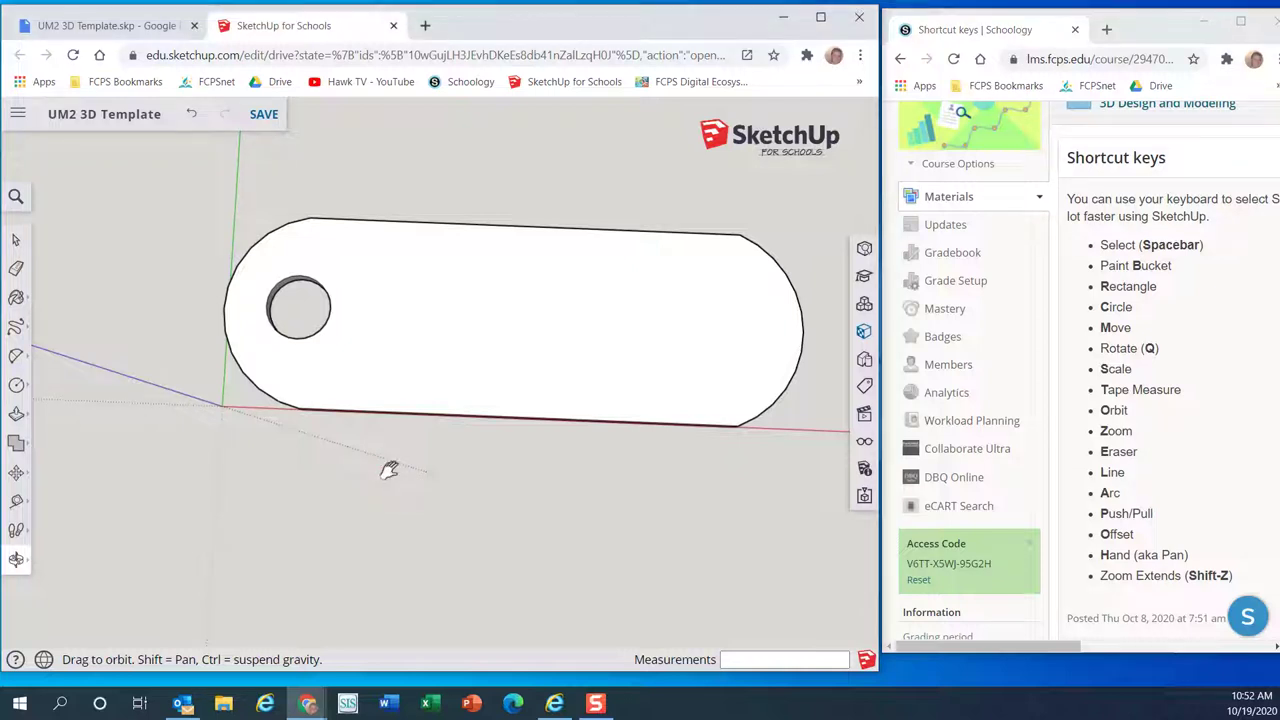
scroll(388, 468, up, 3)
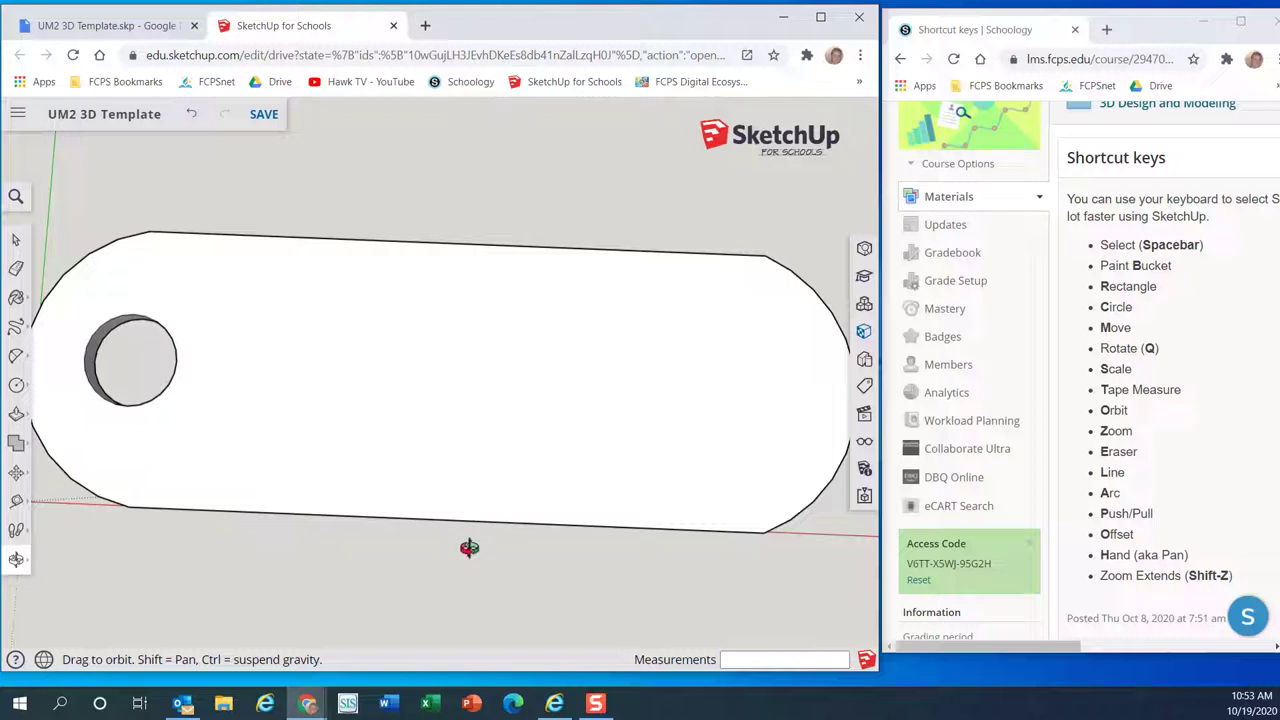
click(1090, 533)
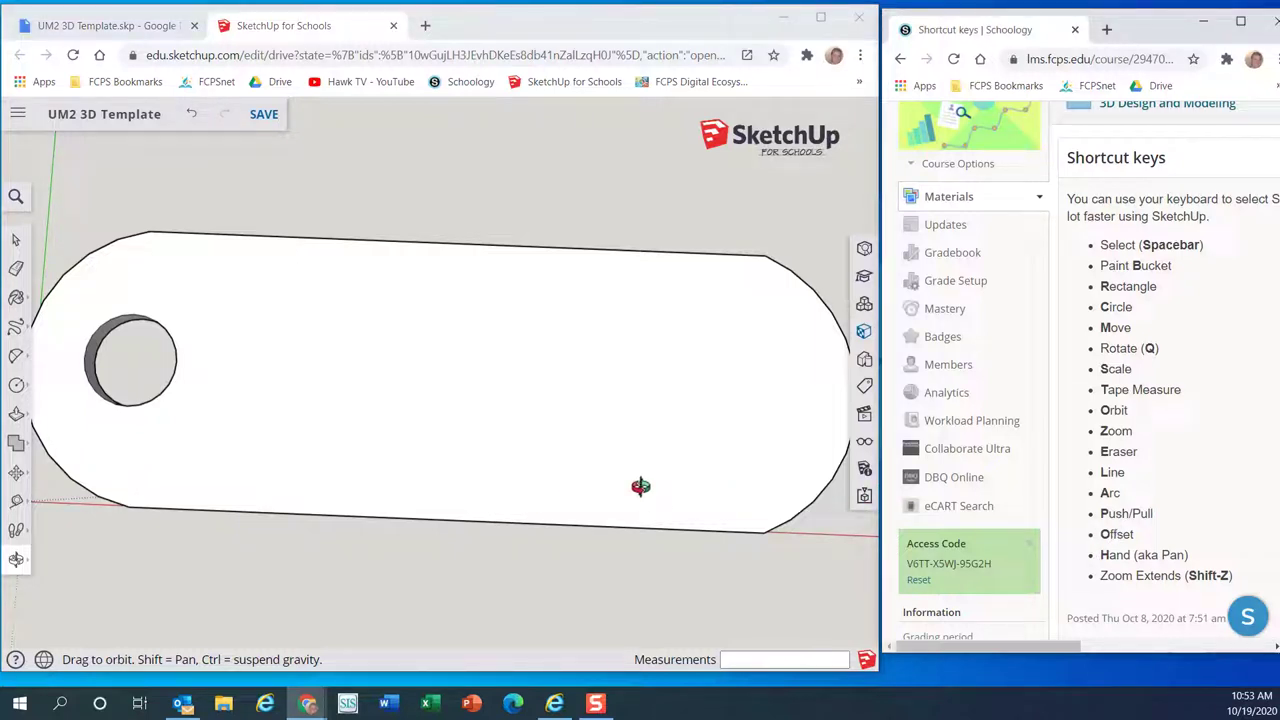
key(Page_Down)
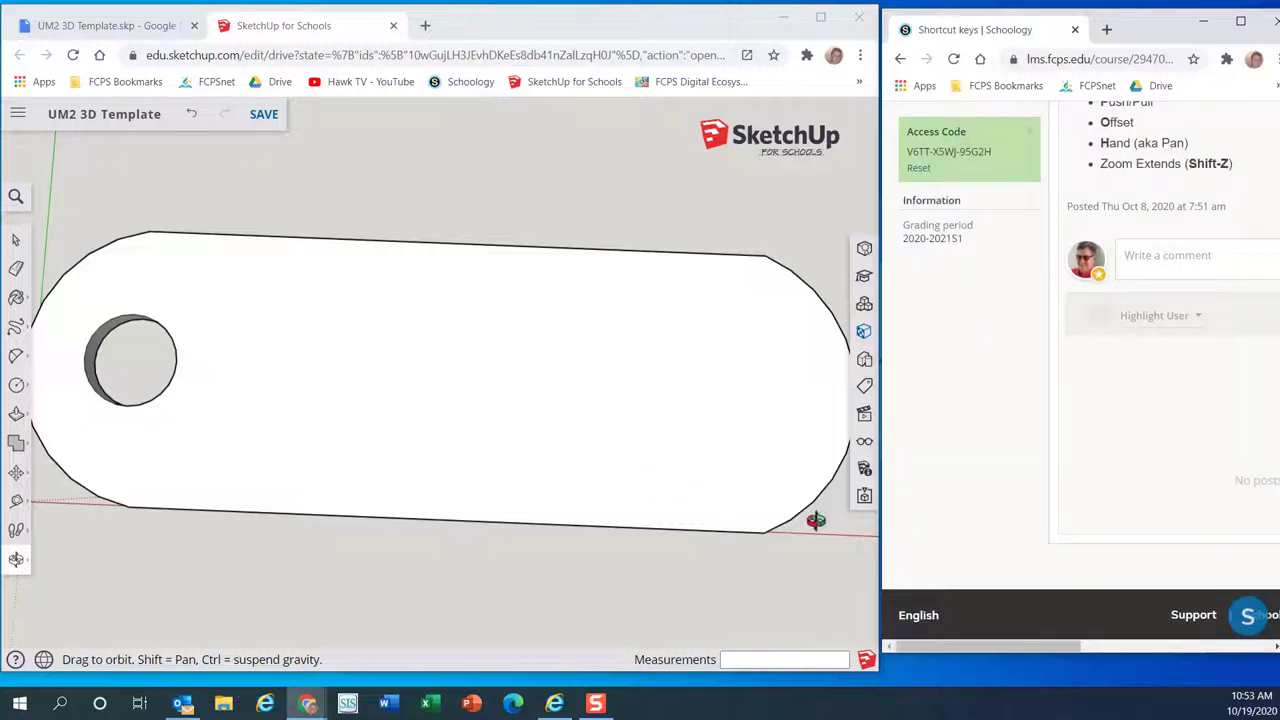
scroll(1068, 462, up, 5)
click(503, 171)
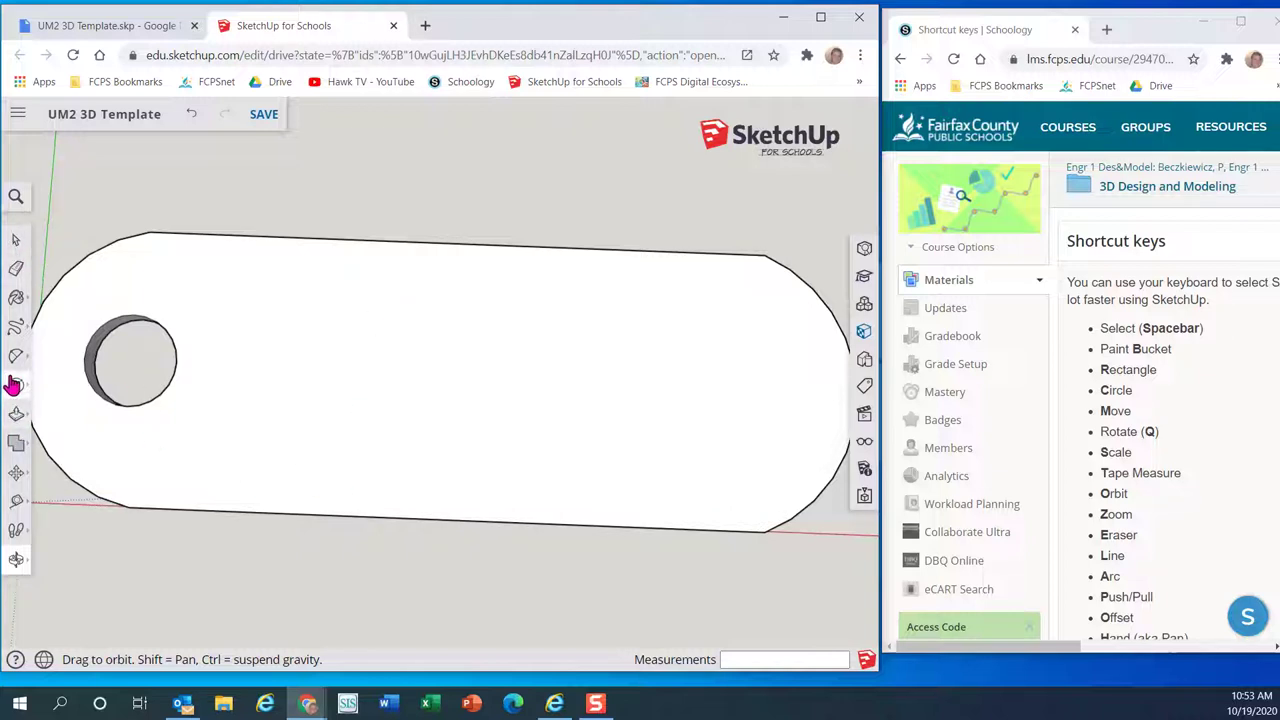
click(17, 474)
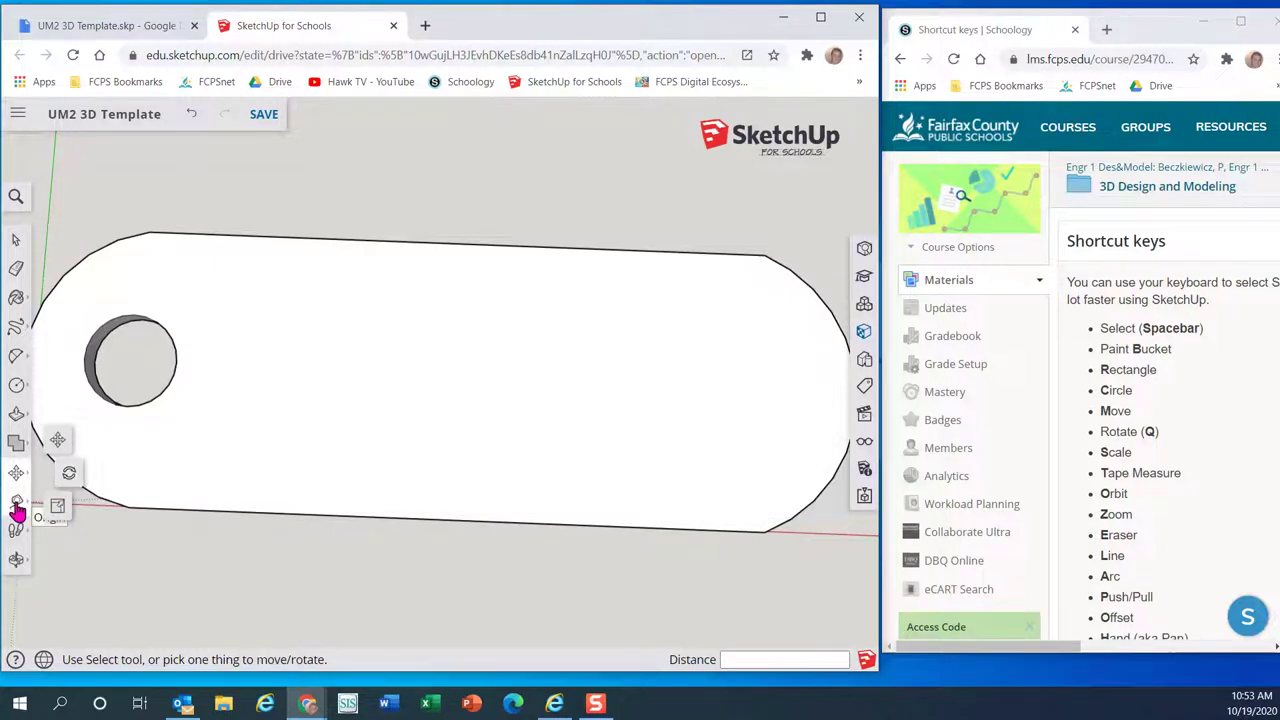
click(16, 505)
click(16, 530)
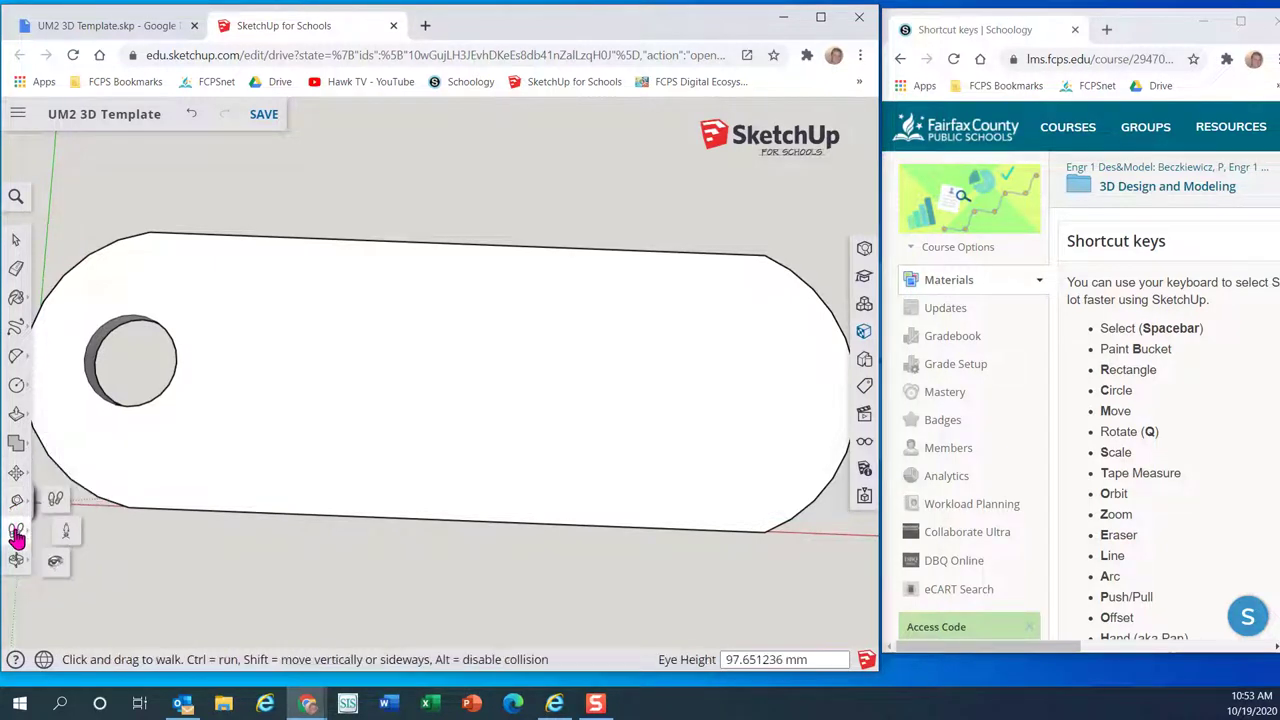
click(17, 415)
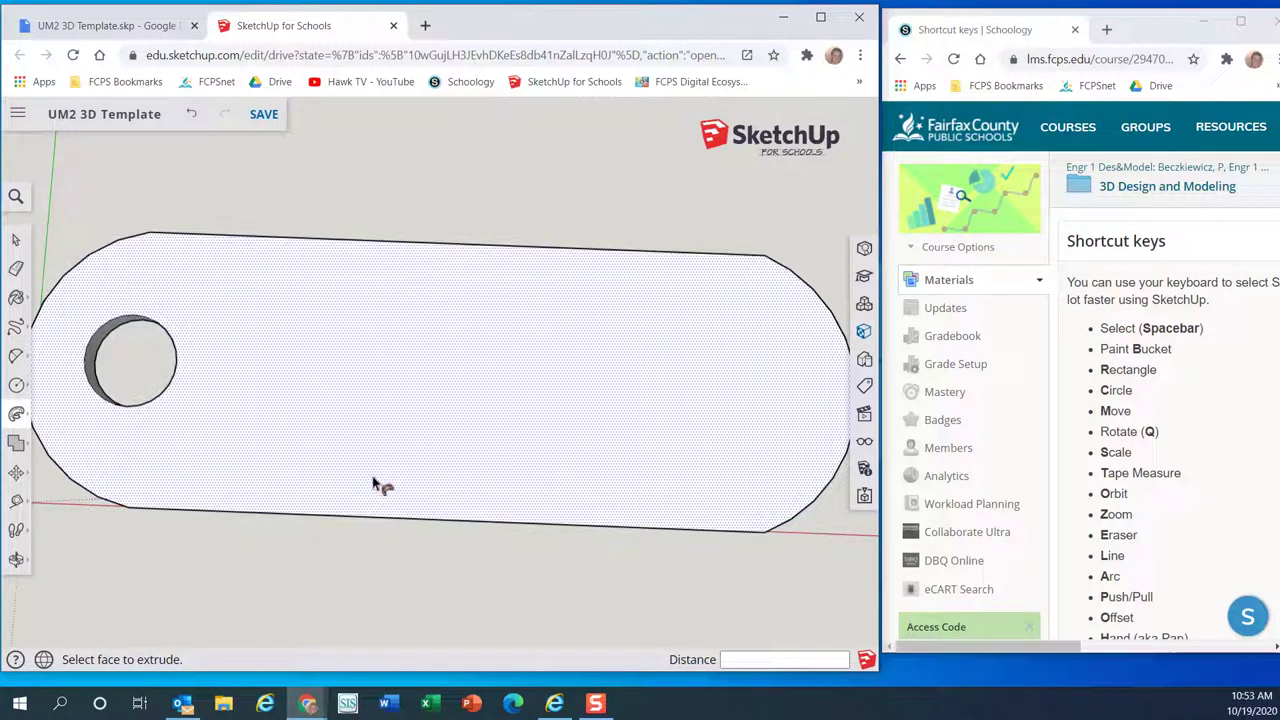
mouse_move(16, 418)
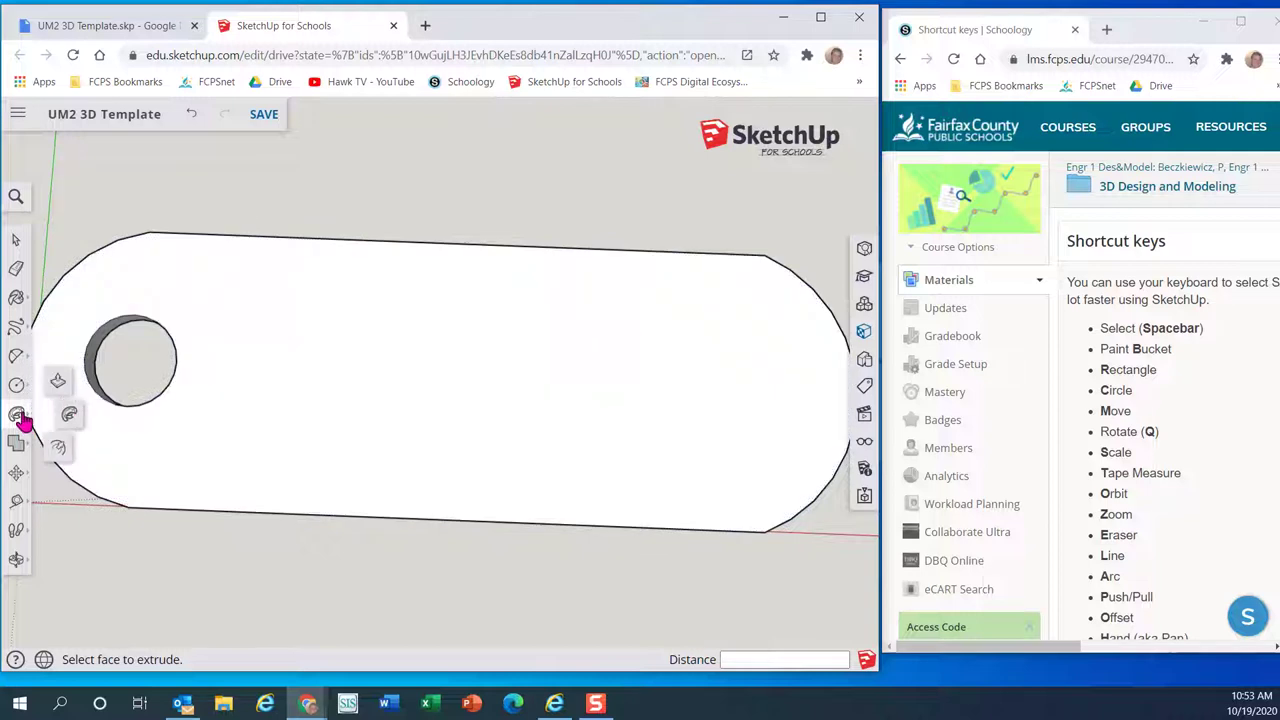
click(17, 422)
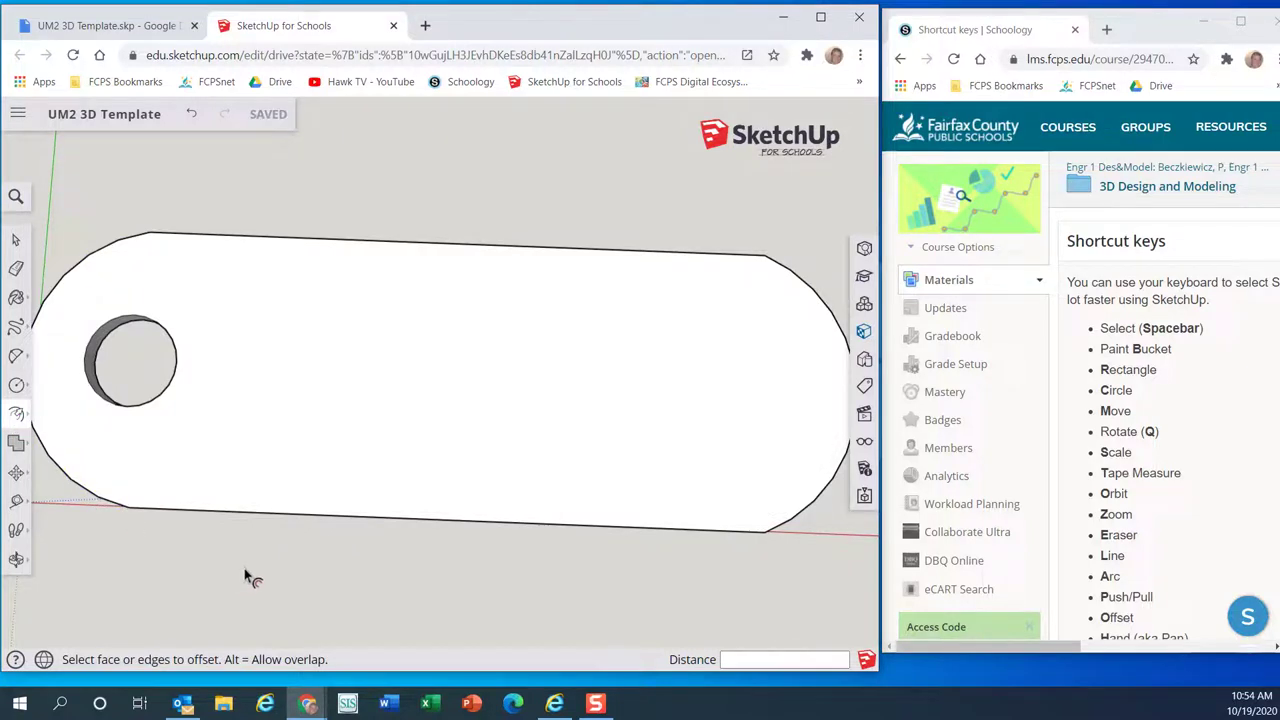
key(space)
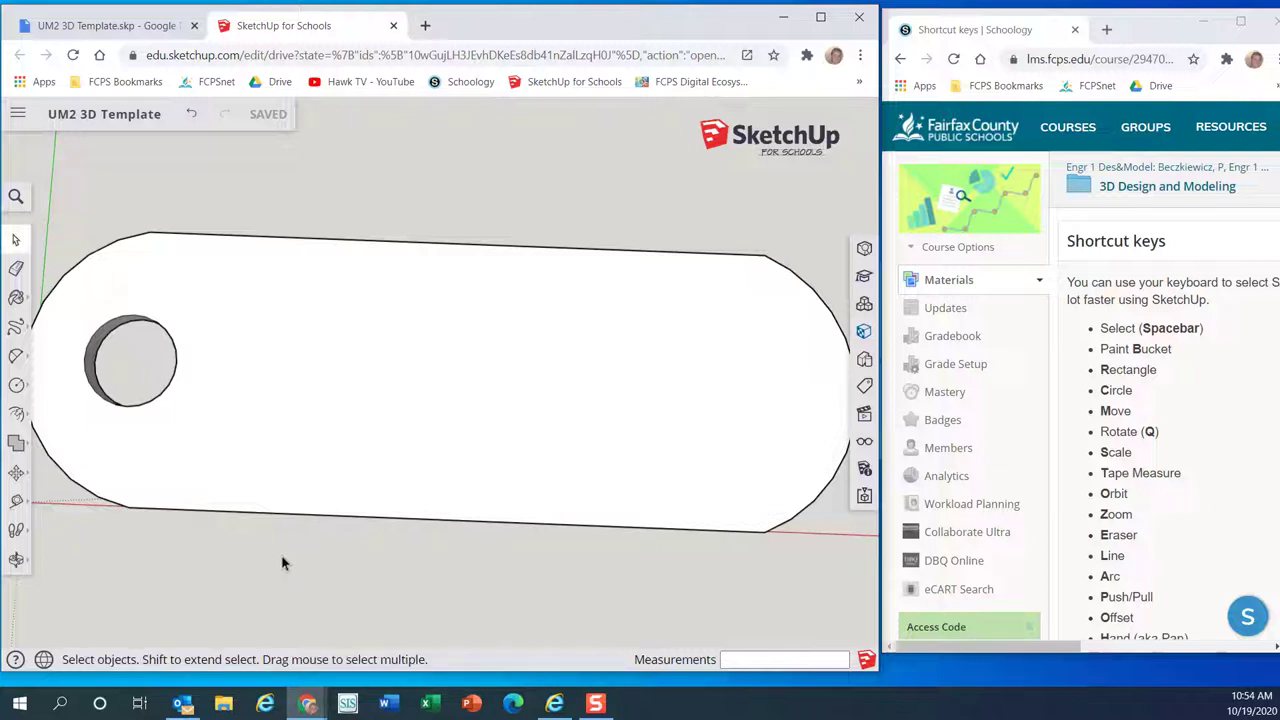
Offset the outline of the tag's top face inward by 1 mm
key(o)
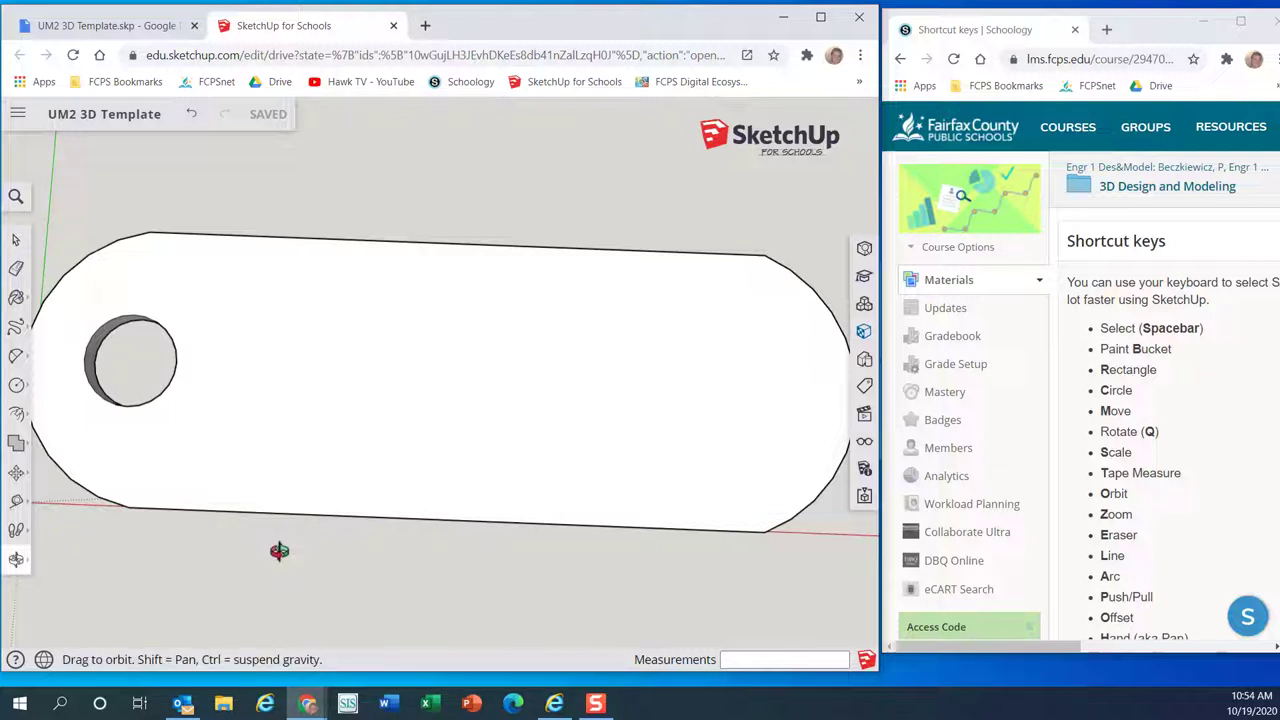
scroll(1158, 537, down, 1)
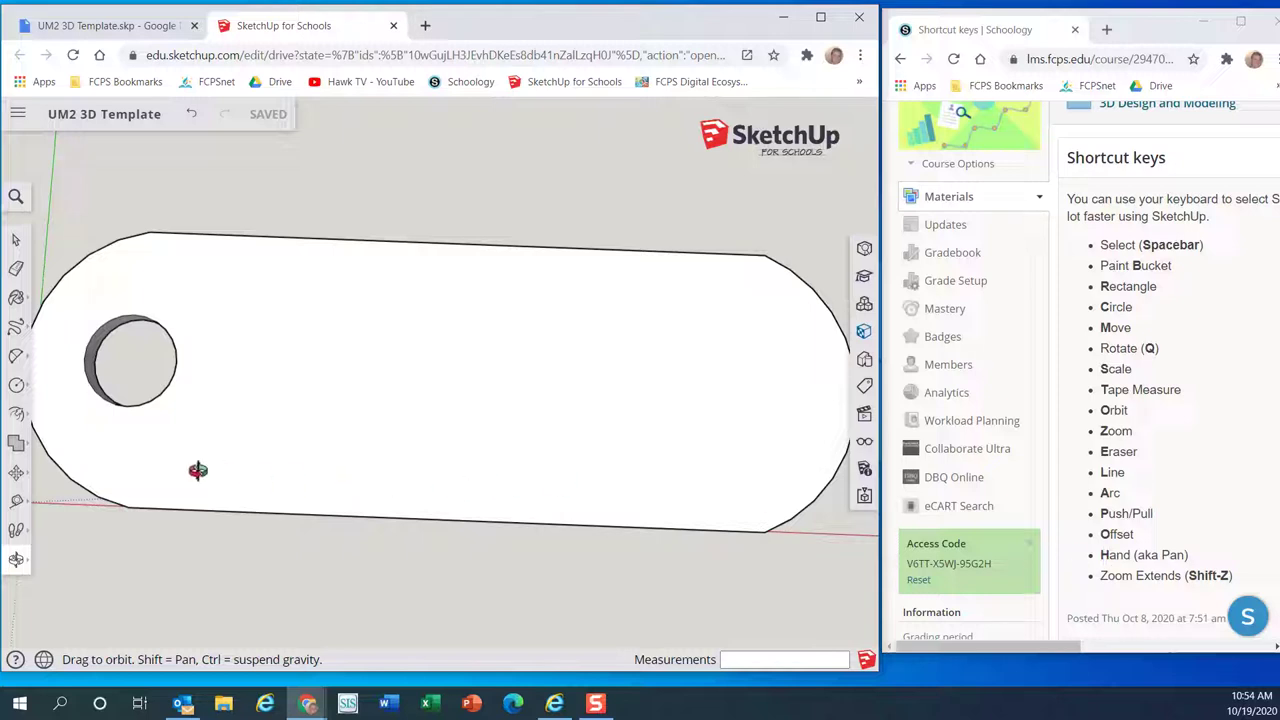
click(17, 417)
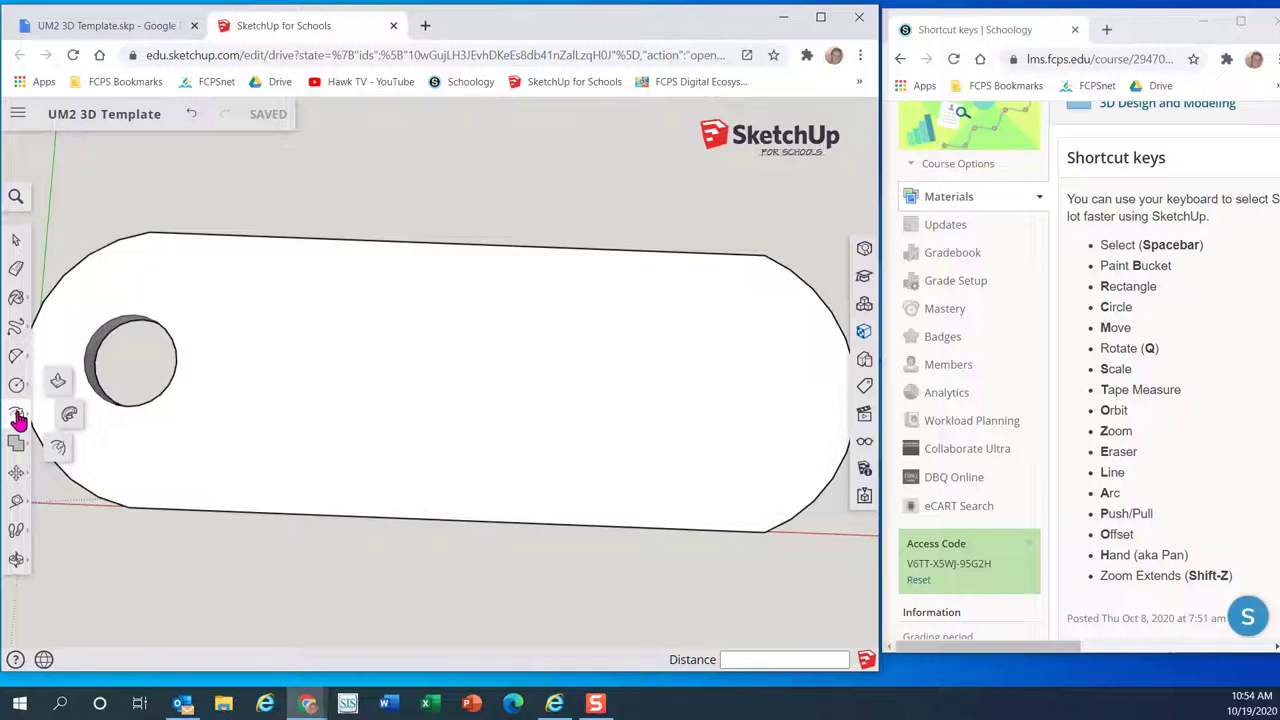
click(57, 451)
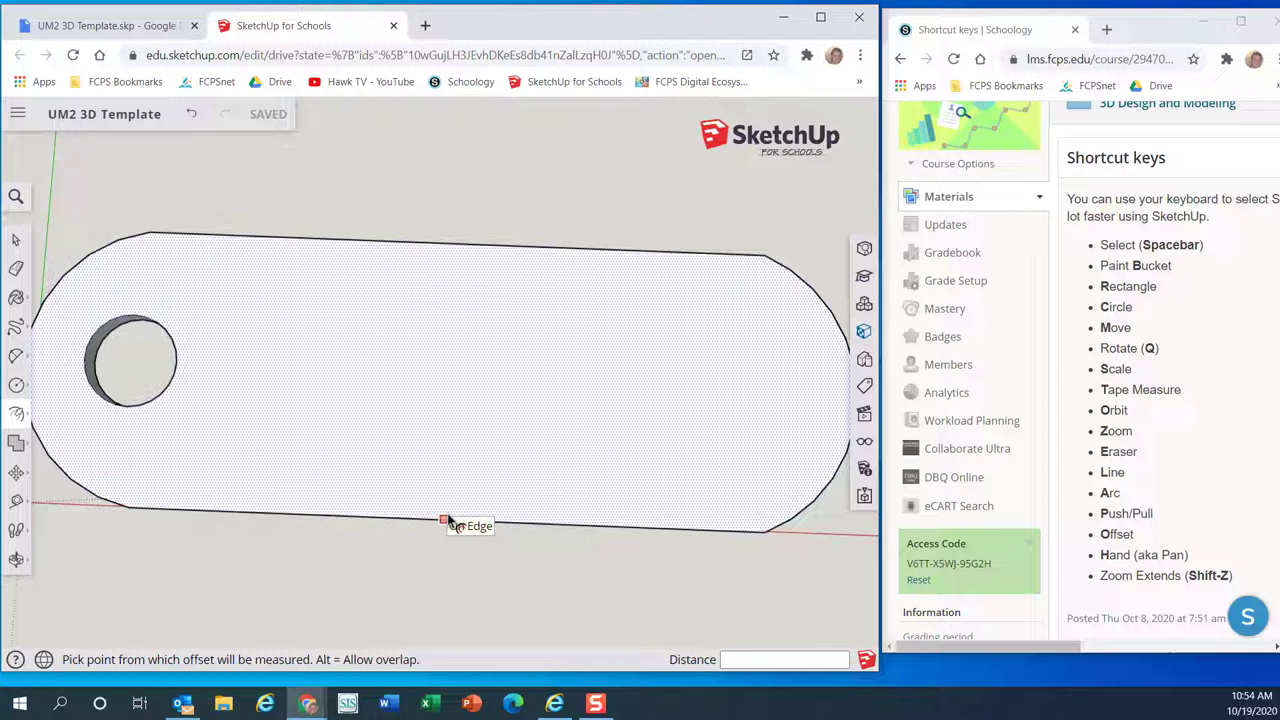
click(447, 519)
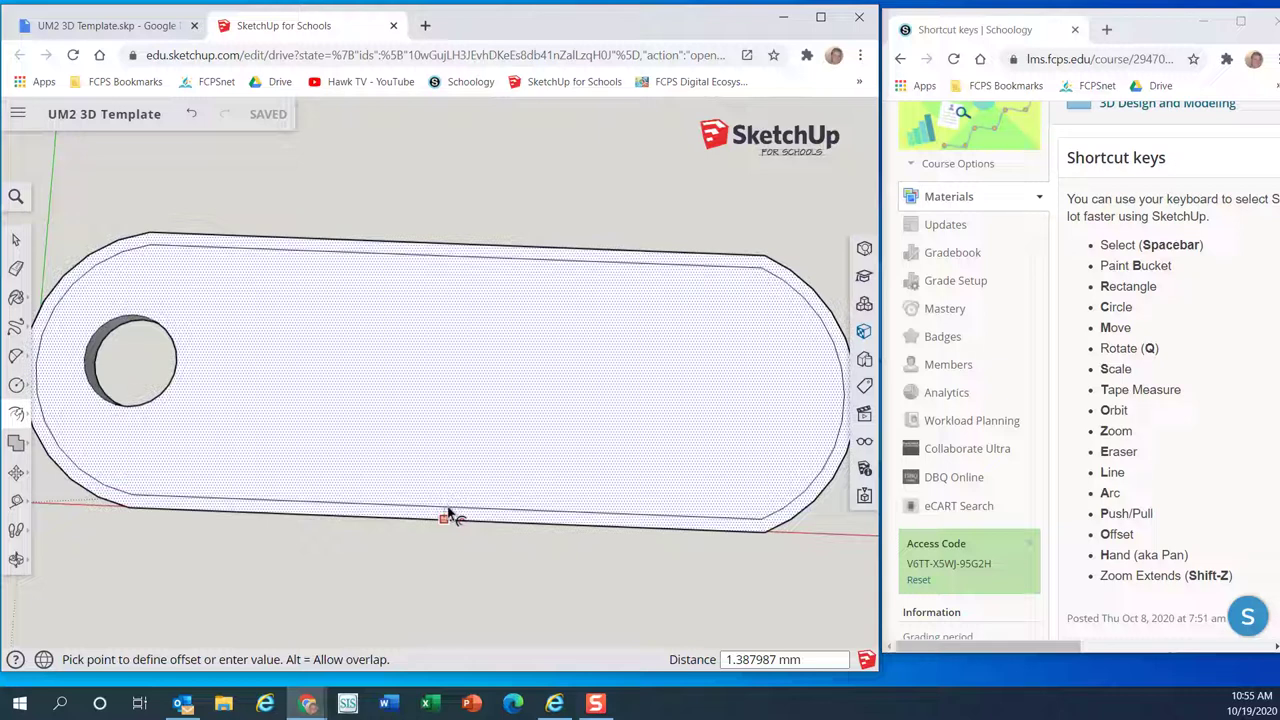
text(1)
click(448, 515)
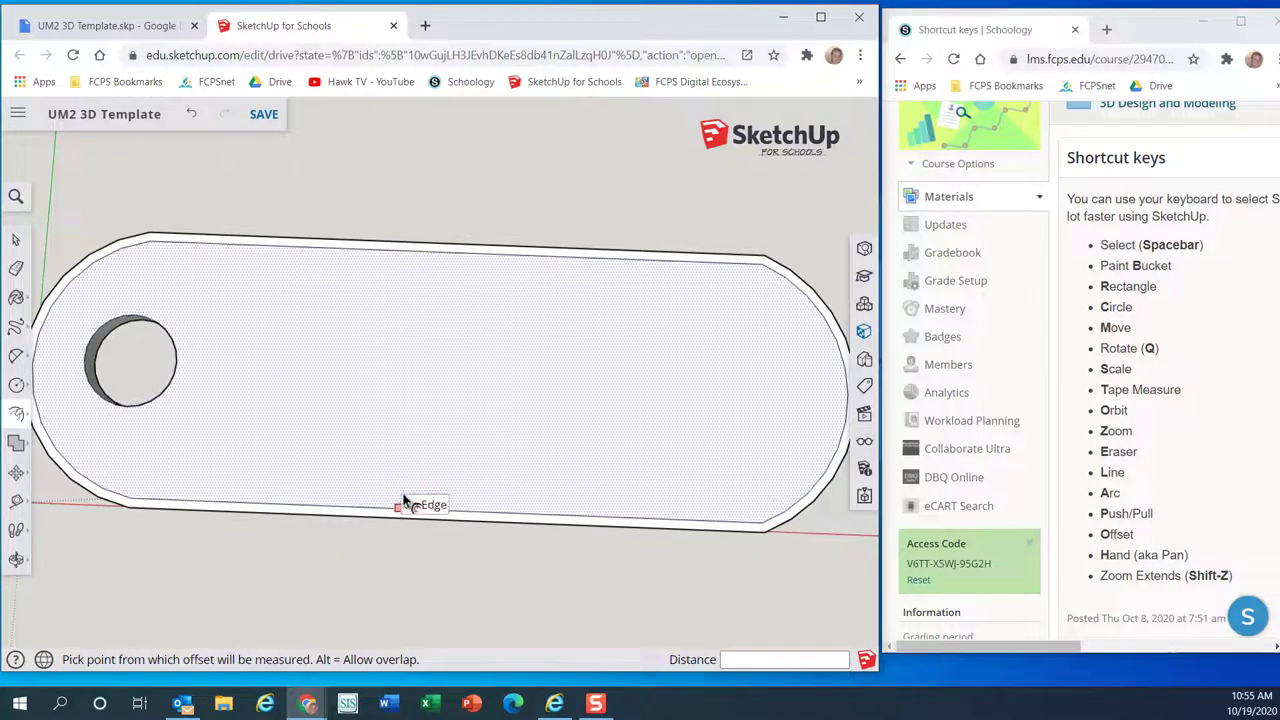
Try to pull the tag's inner face up about 0.5 mm with Push/Pull, and undo that change
key(o)
drag(371, 546, 346, 323)
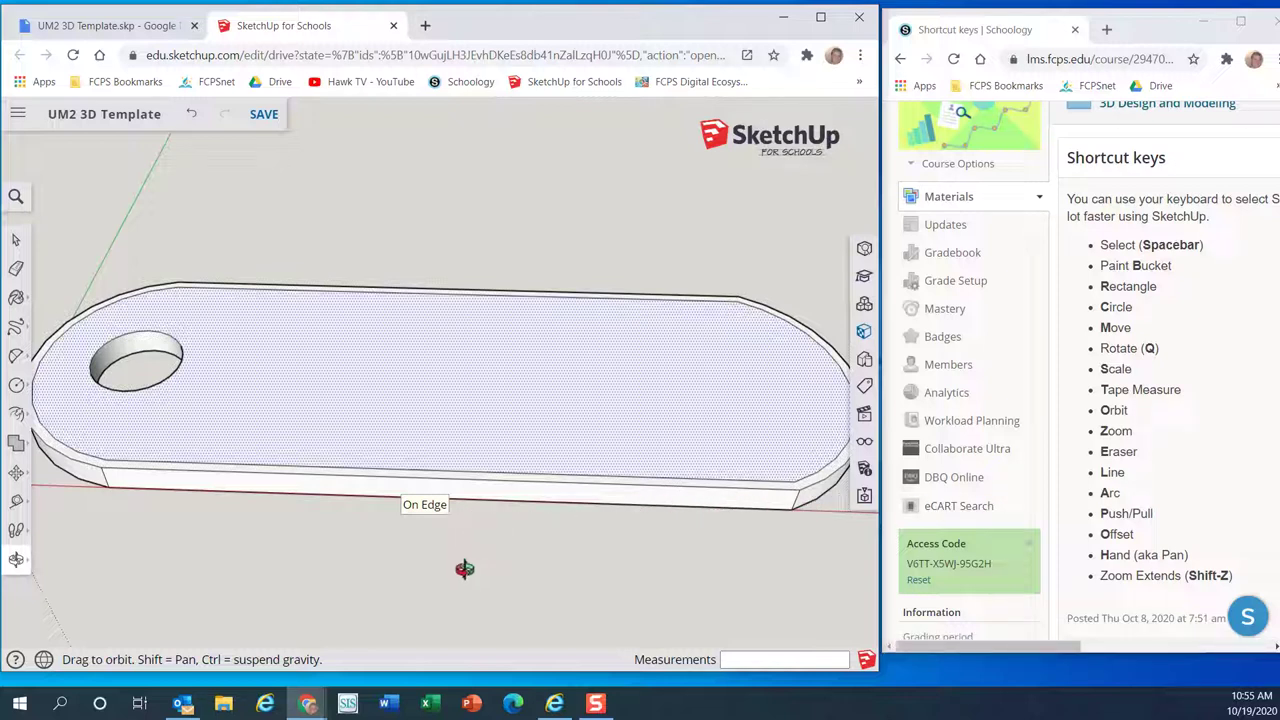
key(p)
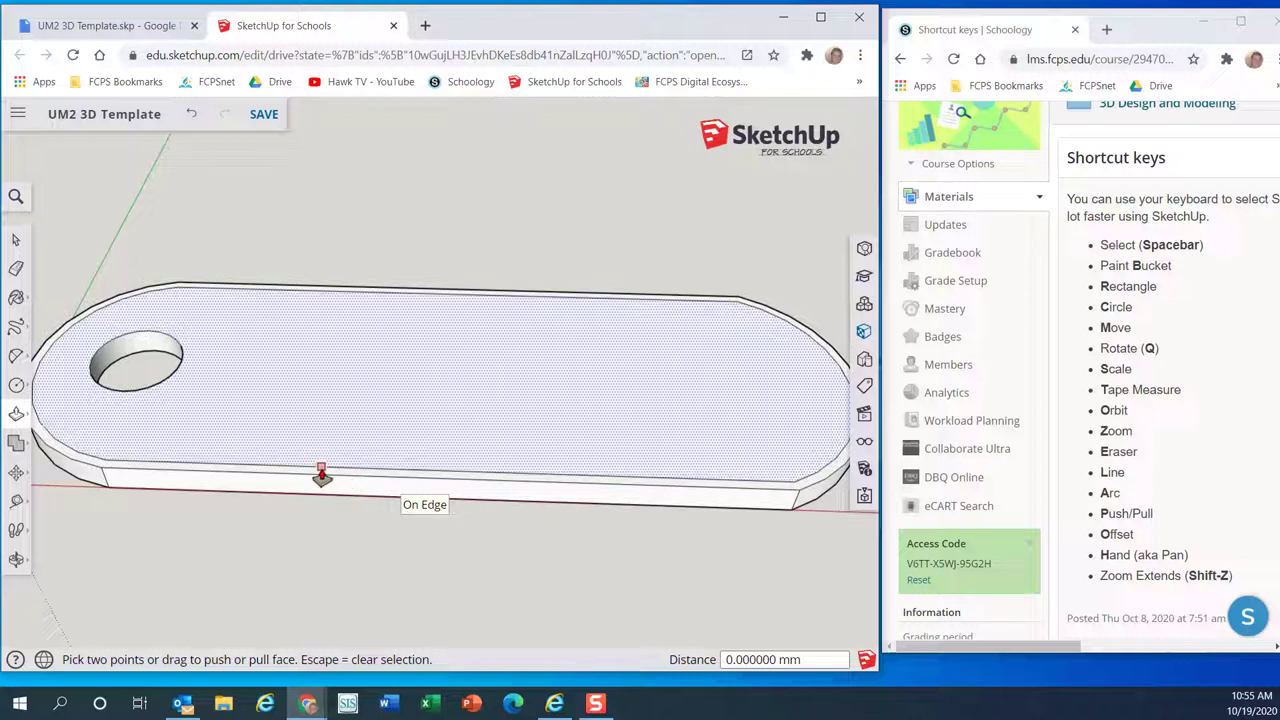
scroll(318, 476, up, 3)
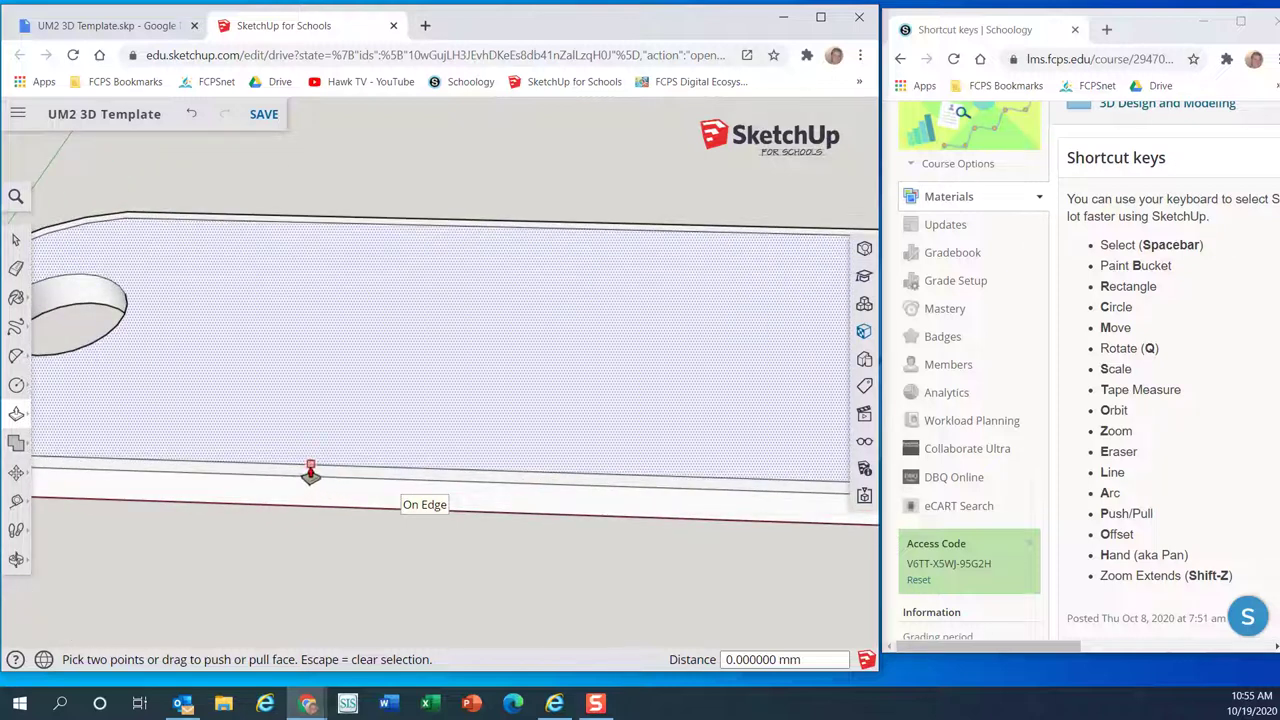
drag(309, 476, 283, 477)
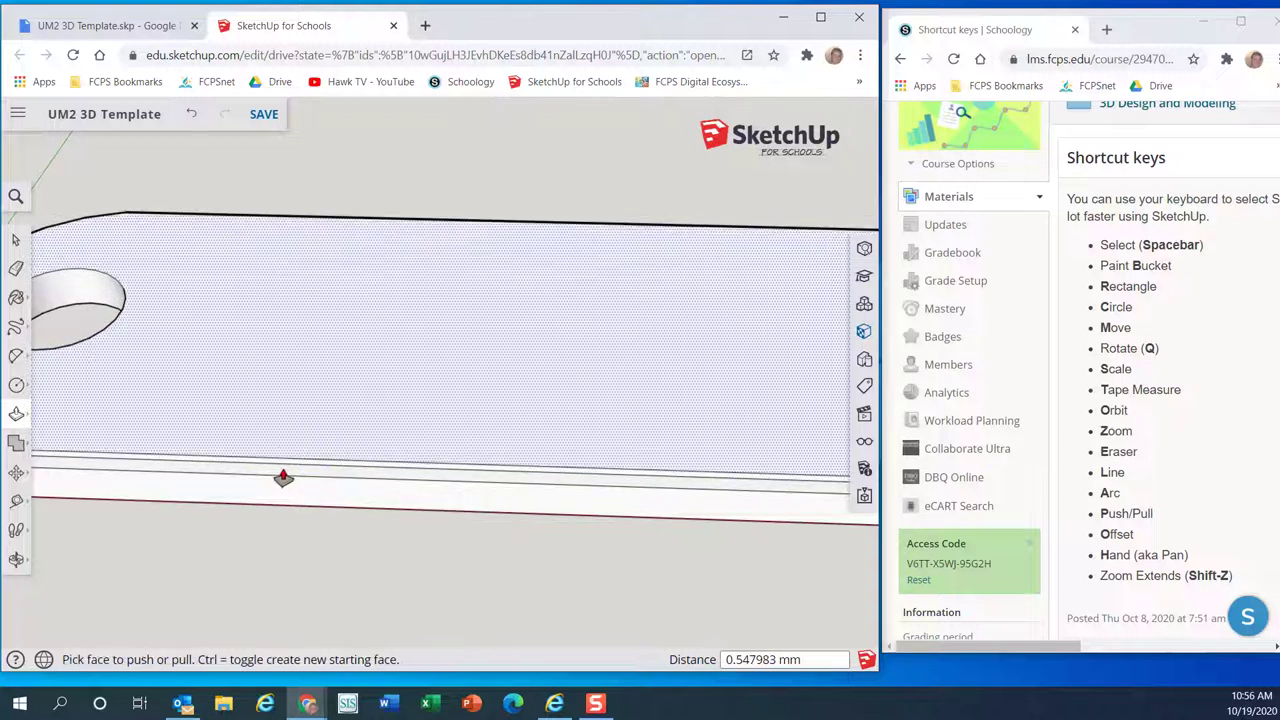
scroll(275, 460, up, 2)
scroll(278, 463, up, 2)
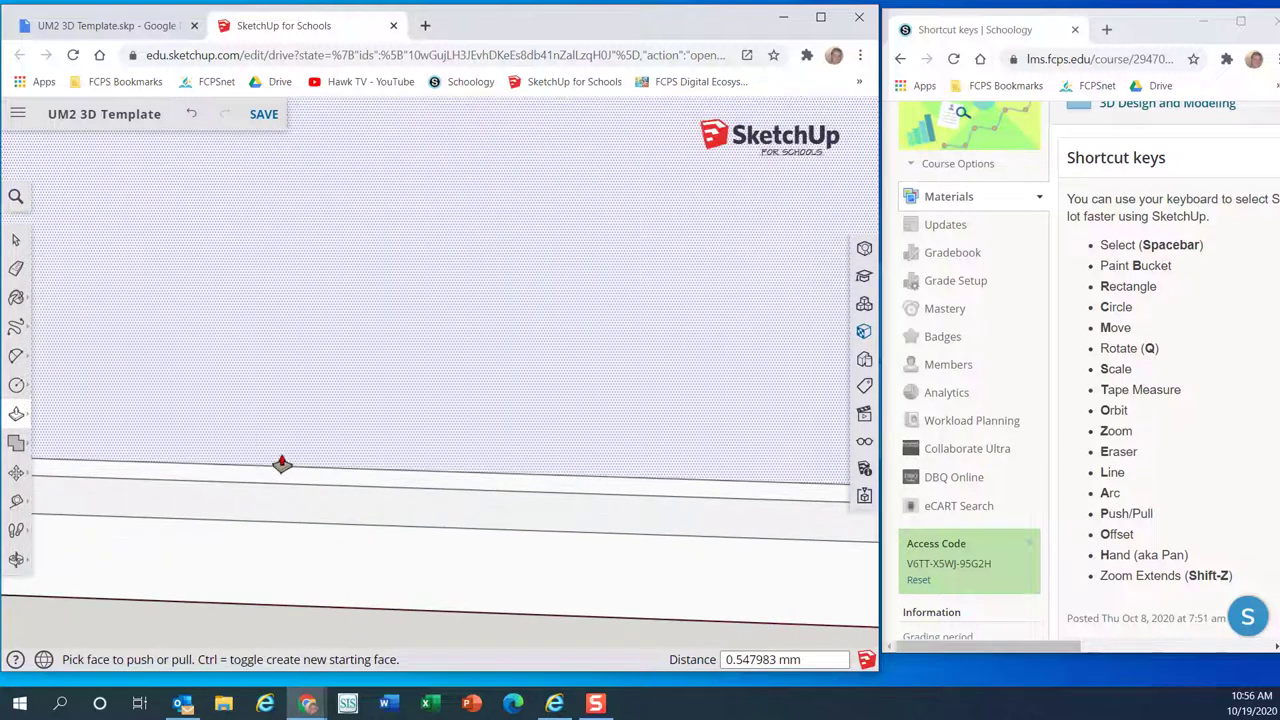
key(ctrl+z)
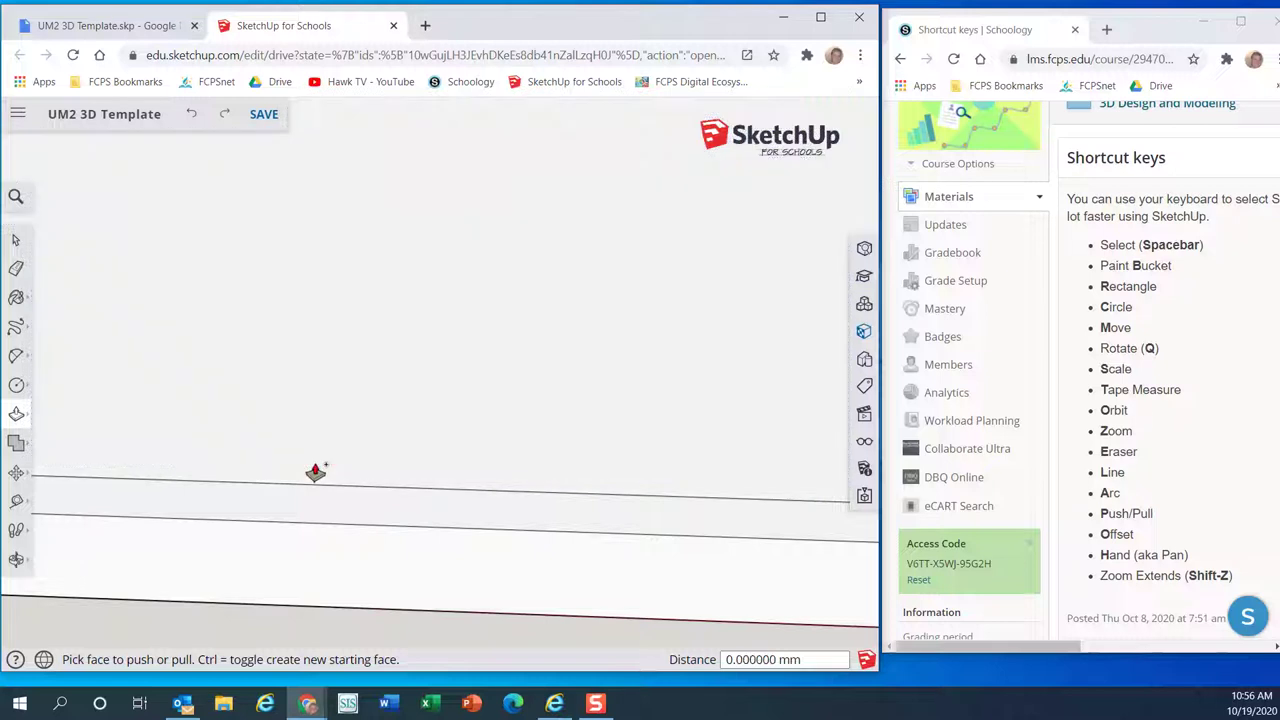
Pull the narrow border face around the tag's top up by 2 mm with Push/Pull
drag(323, 509, 318, 477)
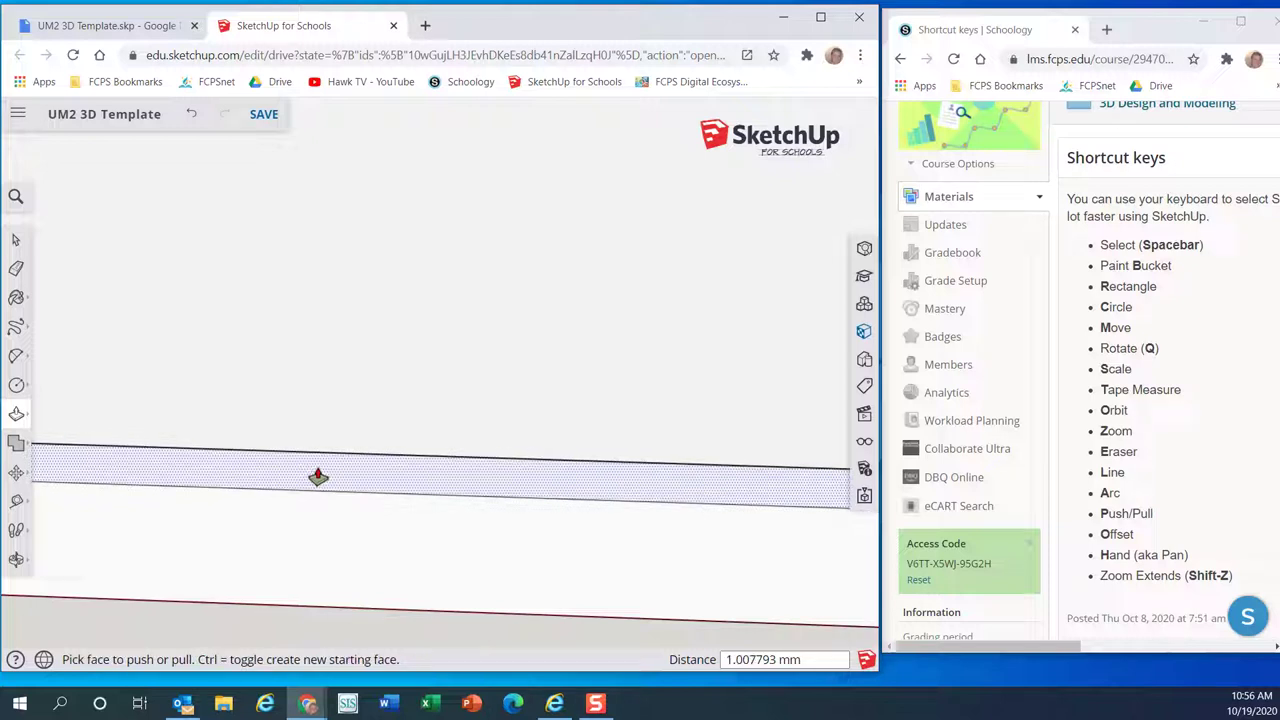
text(2)
key(Return)
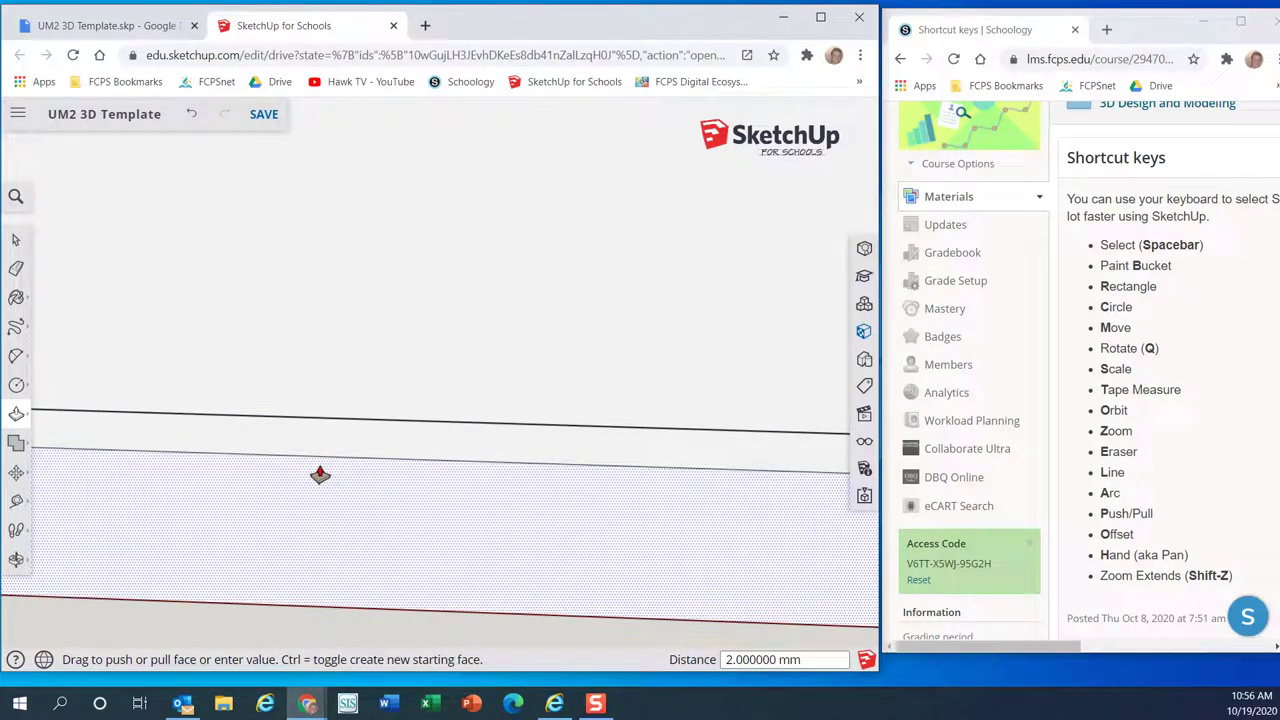
key(shift+z)
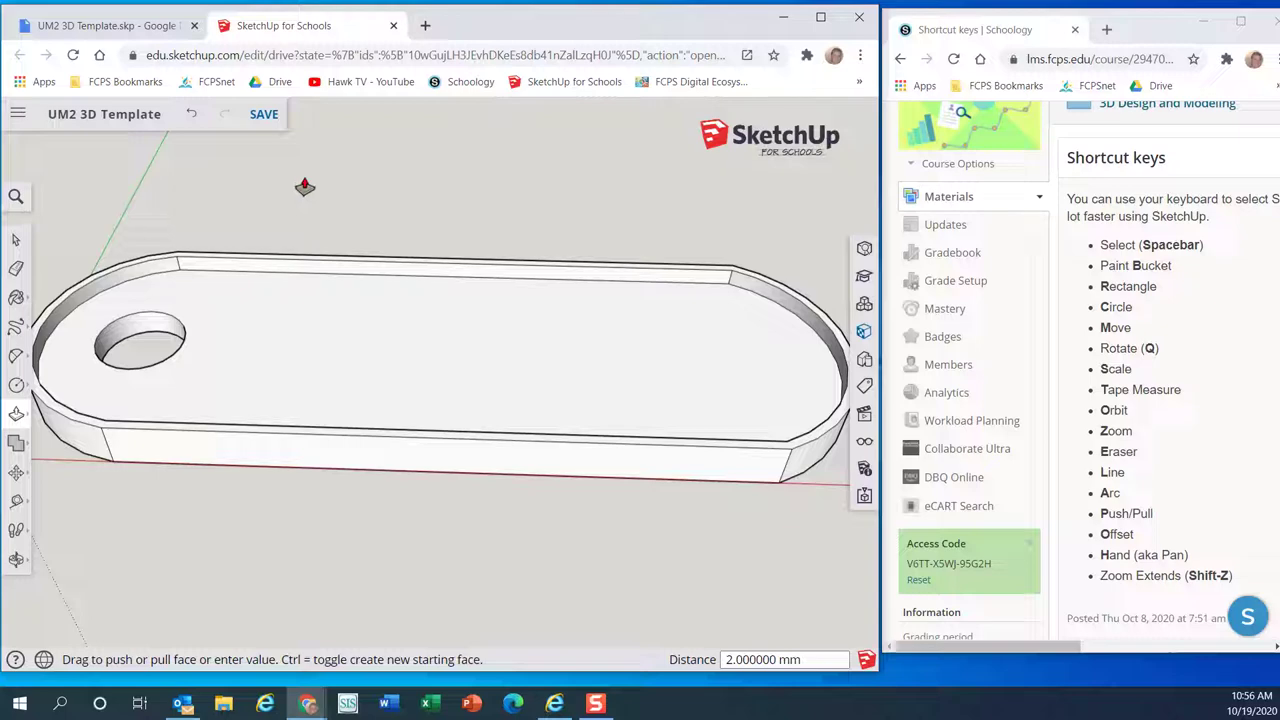
Start a 3D text with a height of 20 mm and a text extrusion of 2 mm
key(o)
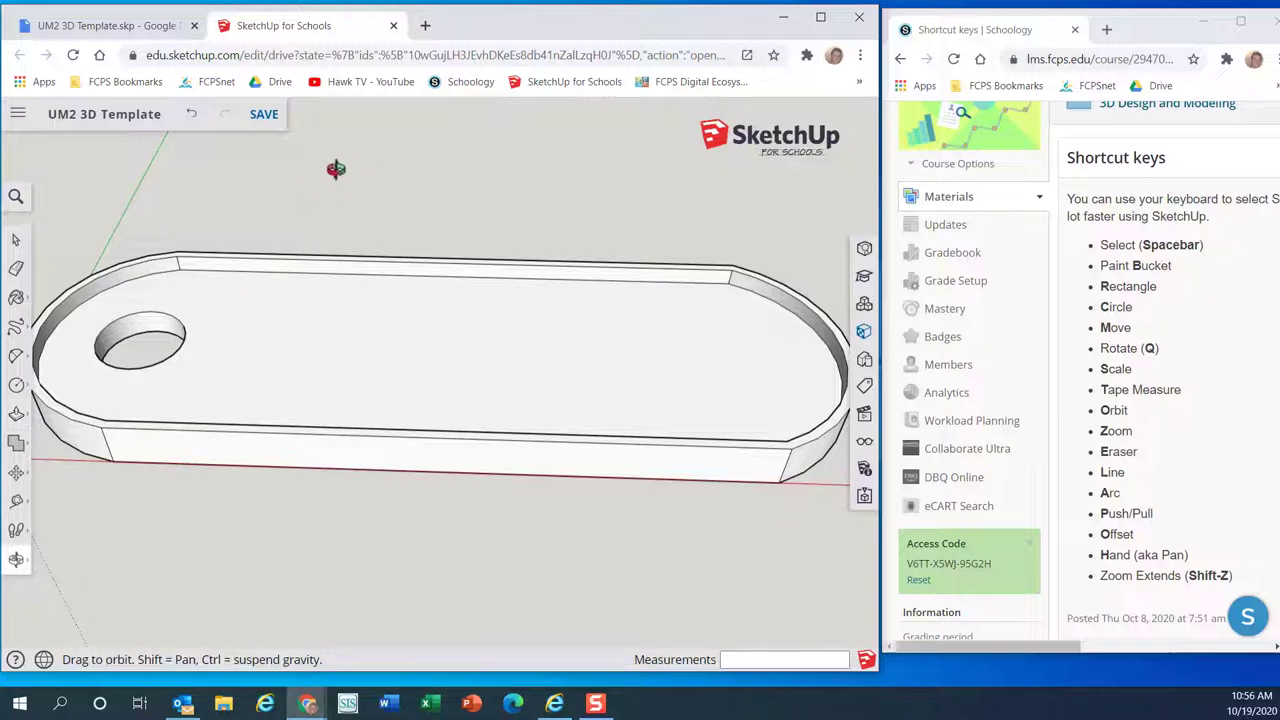
drag(393, 167, 428, 458)
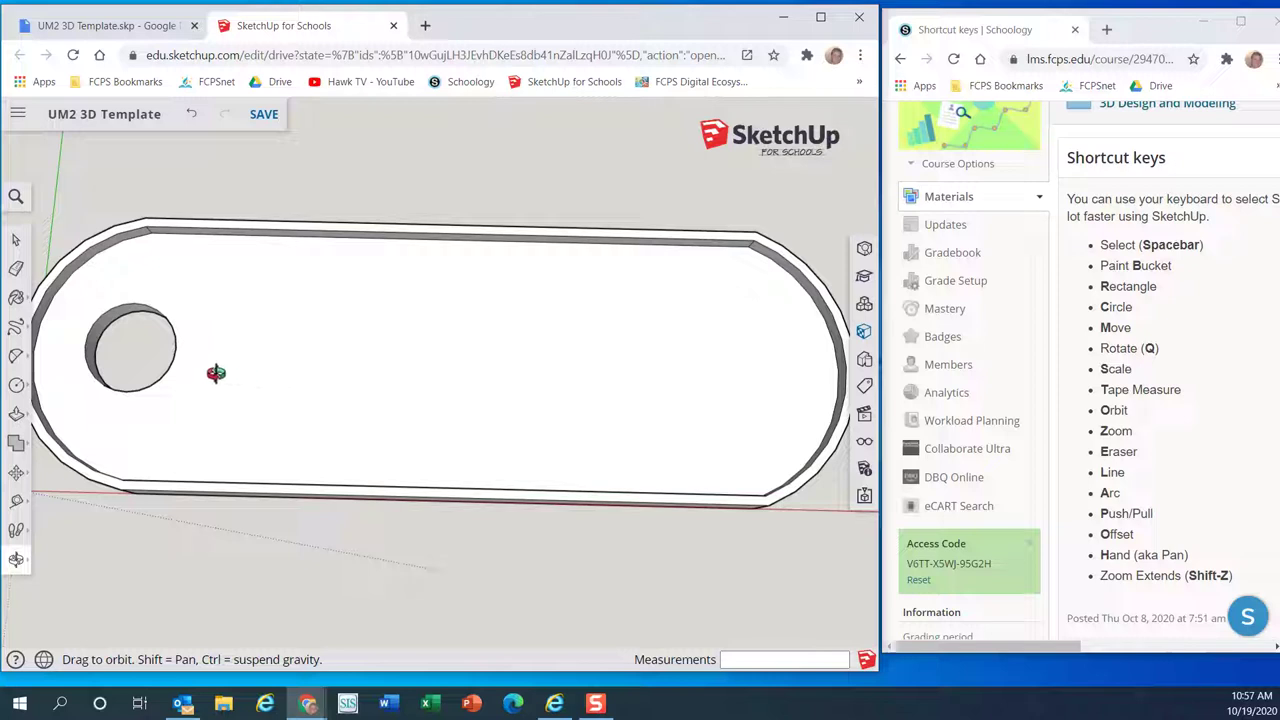
click(17, 387)
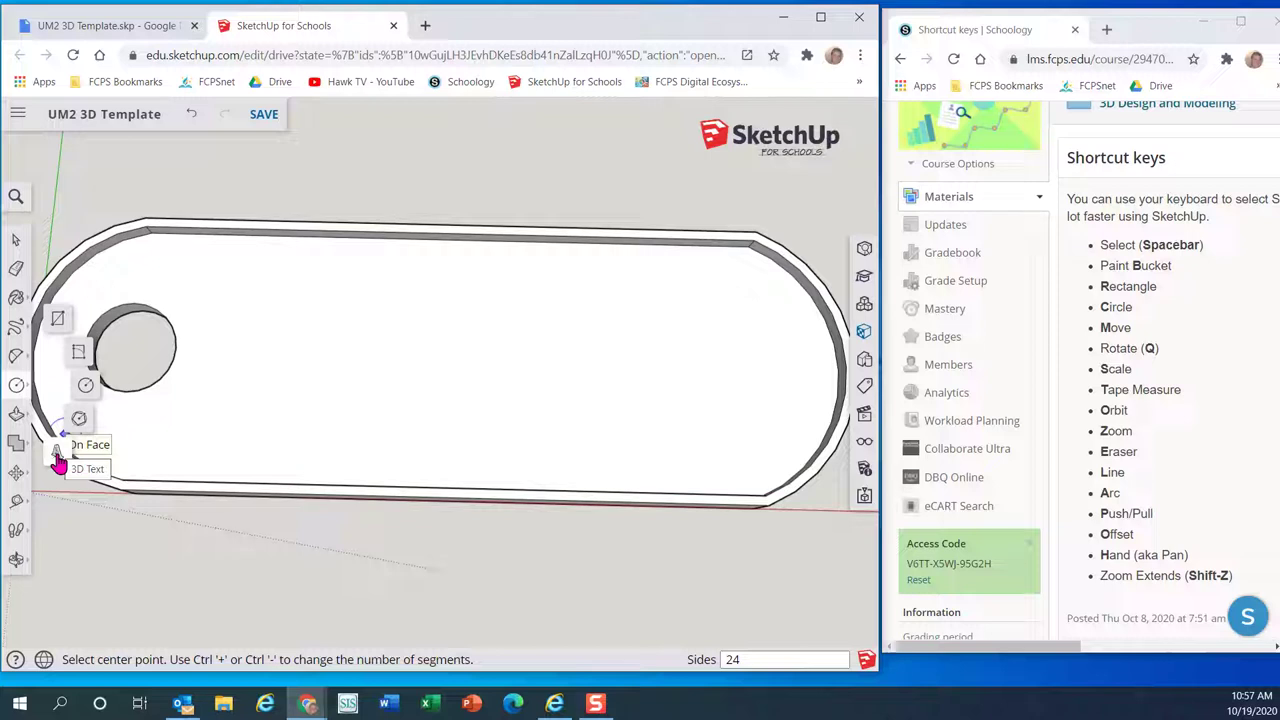
click(57, 458)
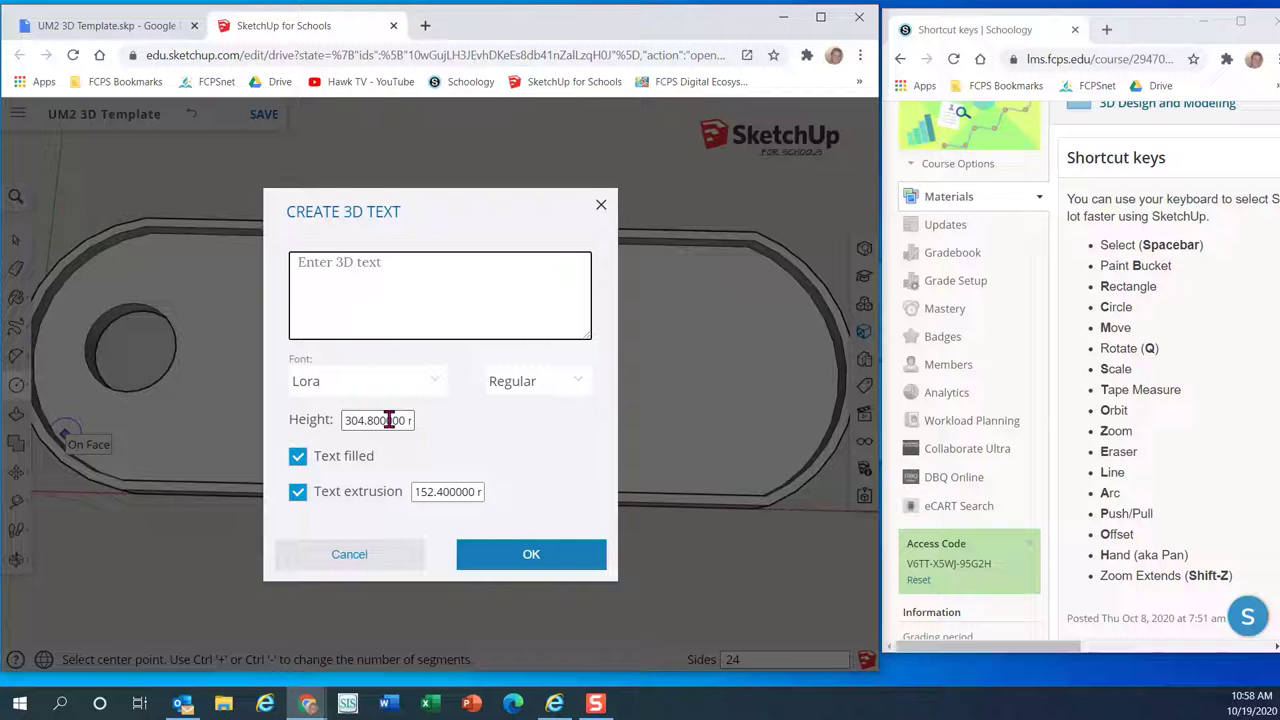
click(343, 420)
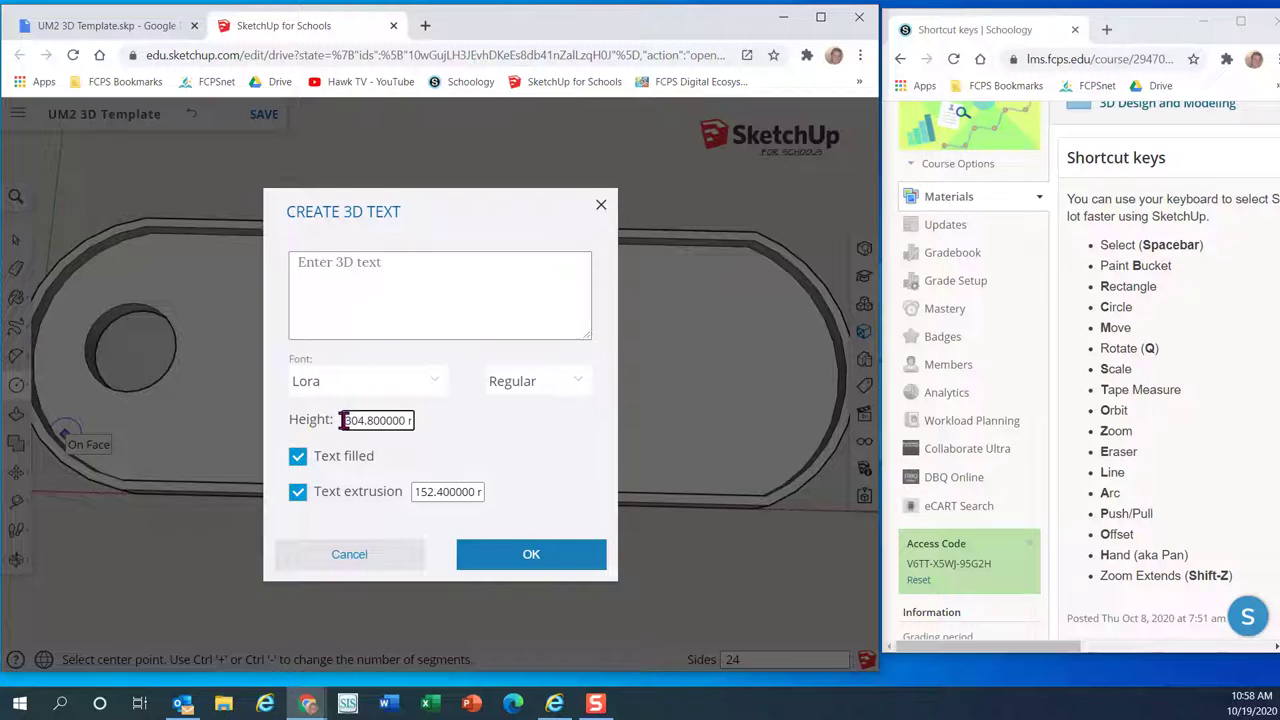
drag(343, 420, 426, 429)
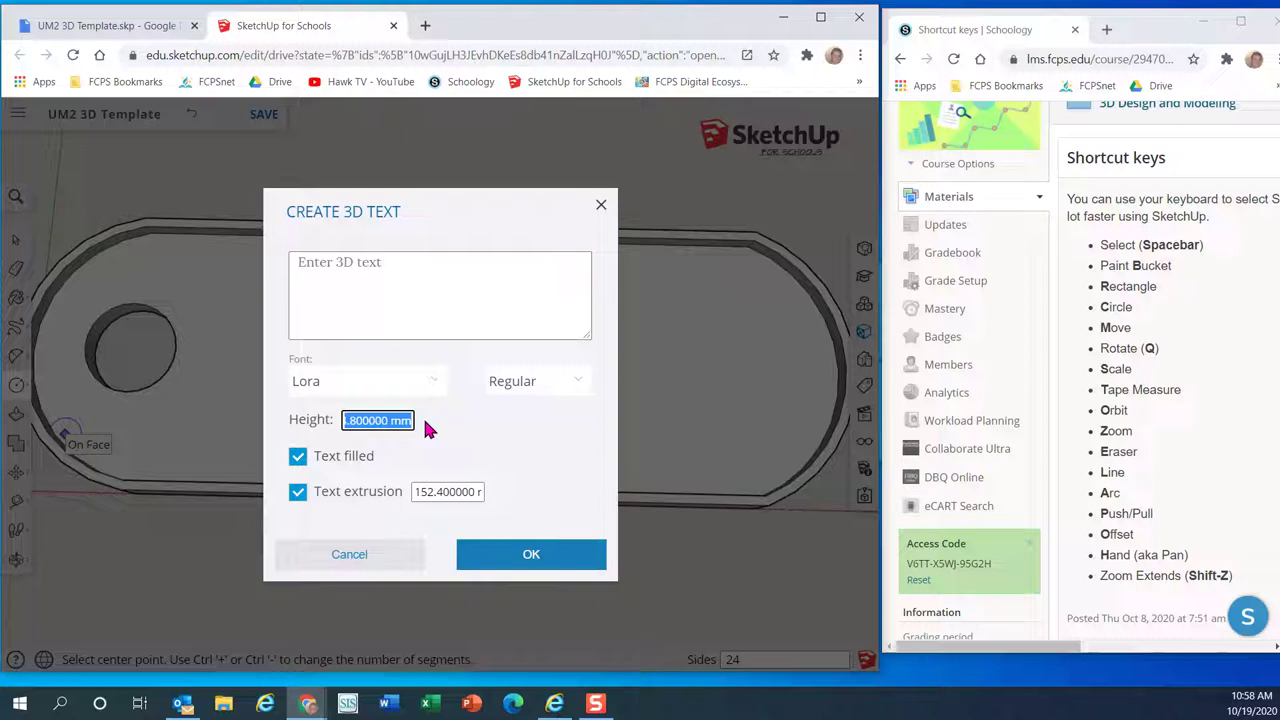
key(BackSpace)
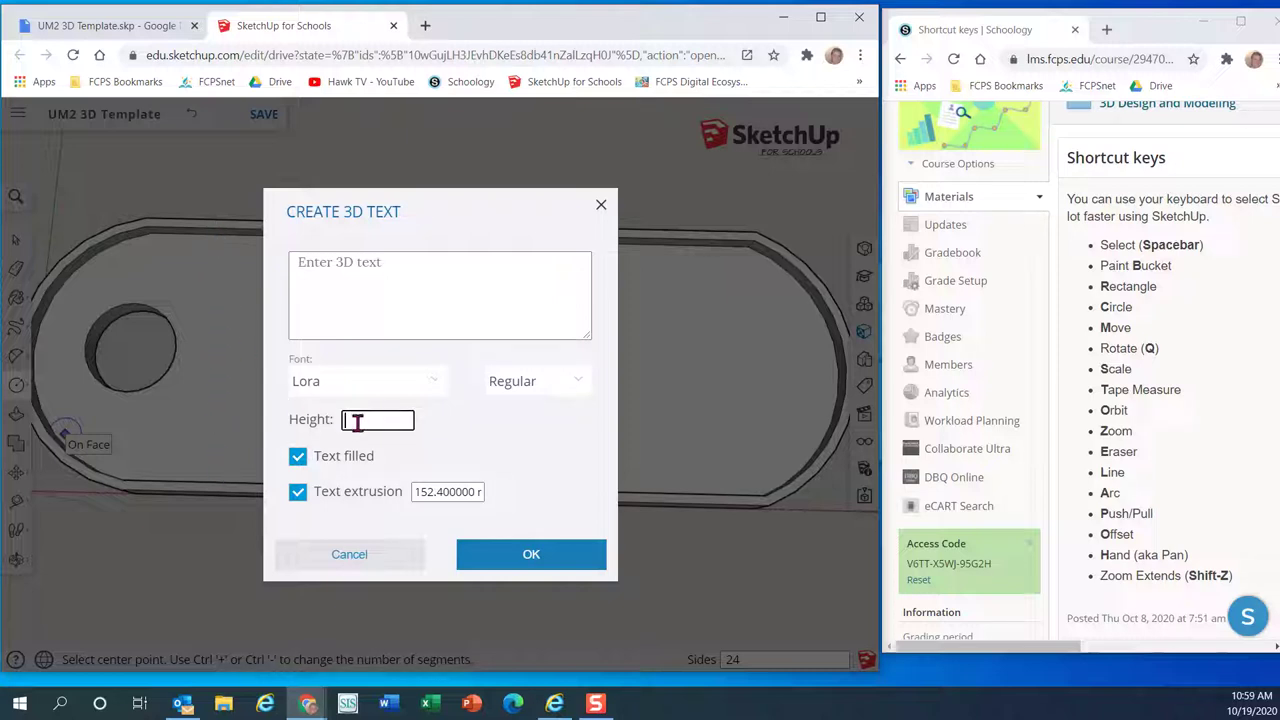
text(20)
drag(423, 492, 486, 492)
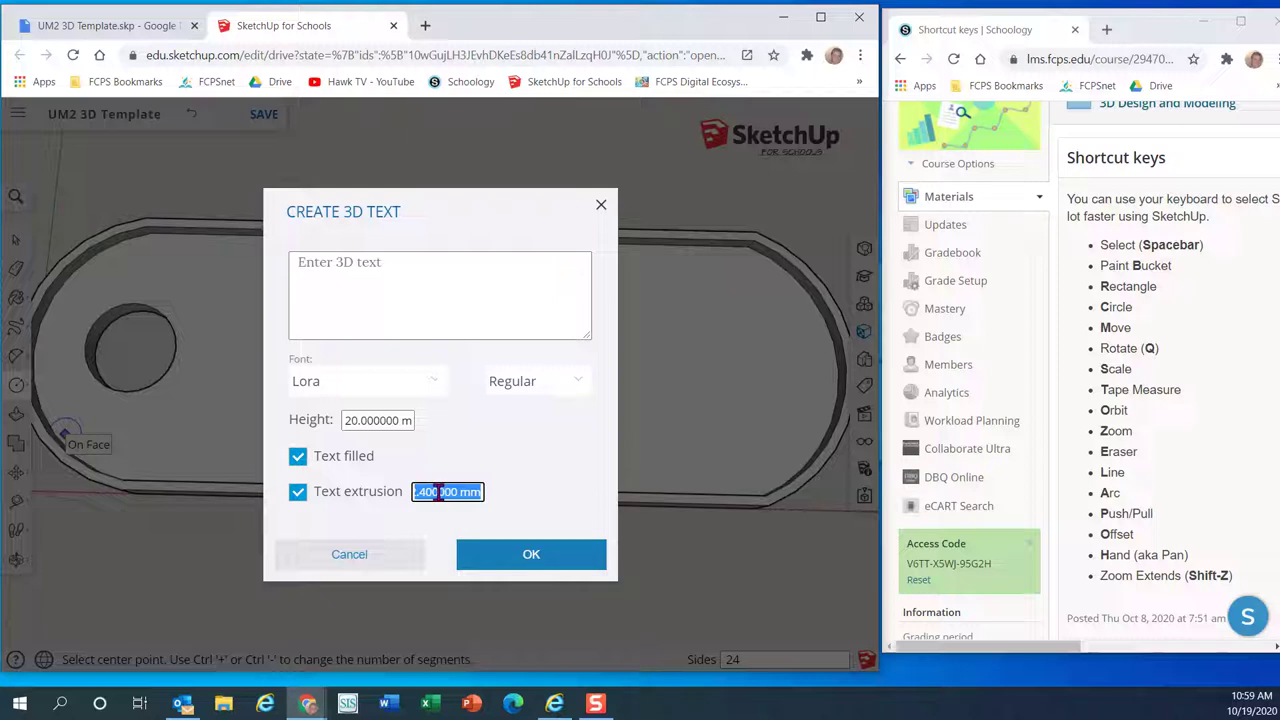
text(2)
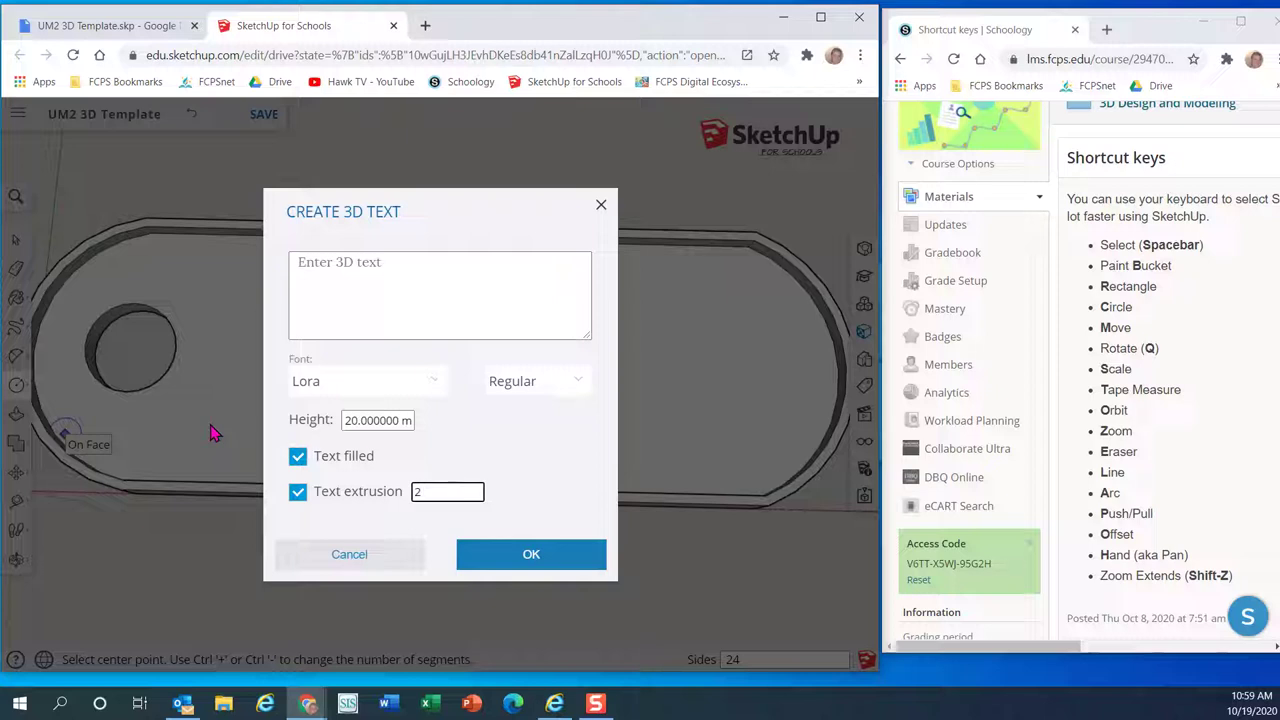
Set the font to Permanent Marker, enter the text "Engineering" and place it on the tag's recessed face beside the hole
click(296, 262)
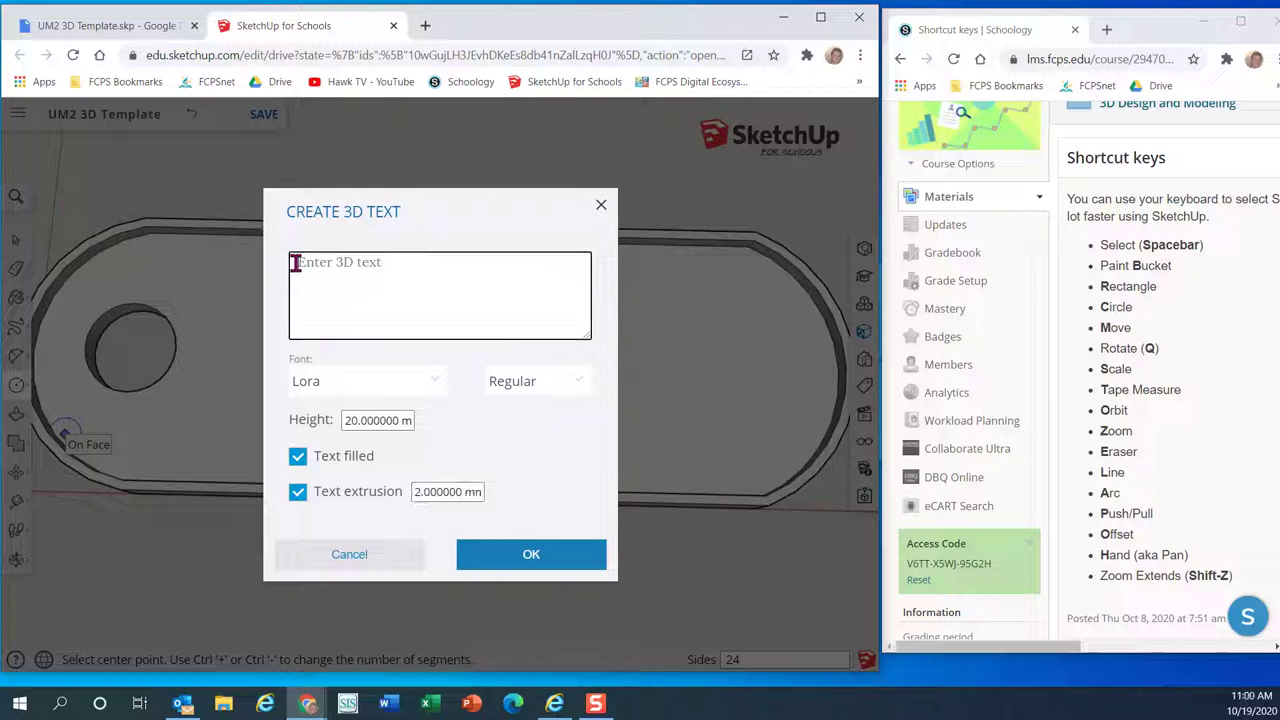
click(440, 389)
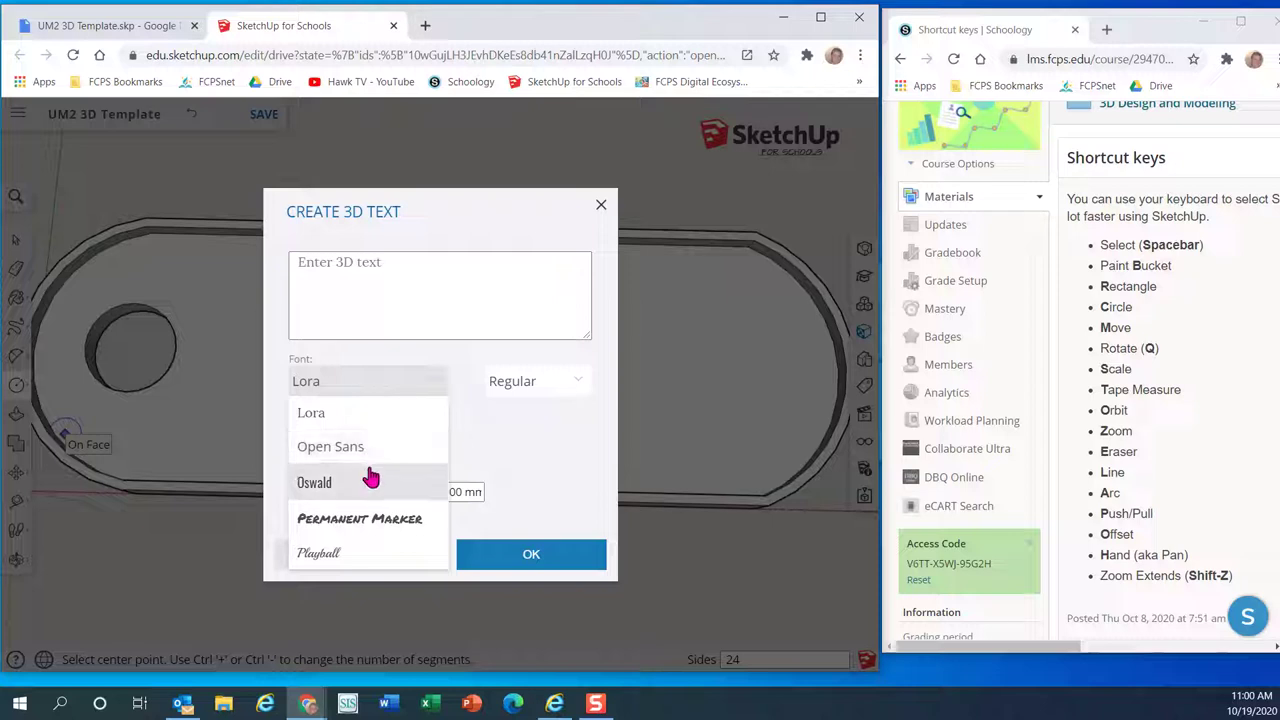
click(356, 528)
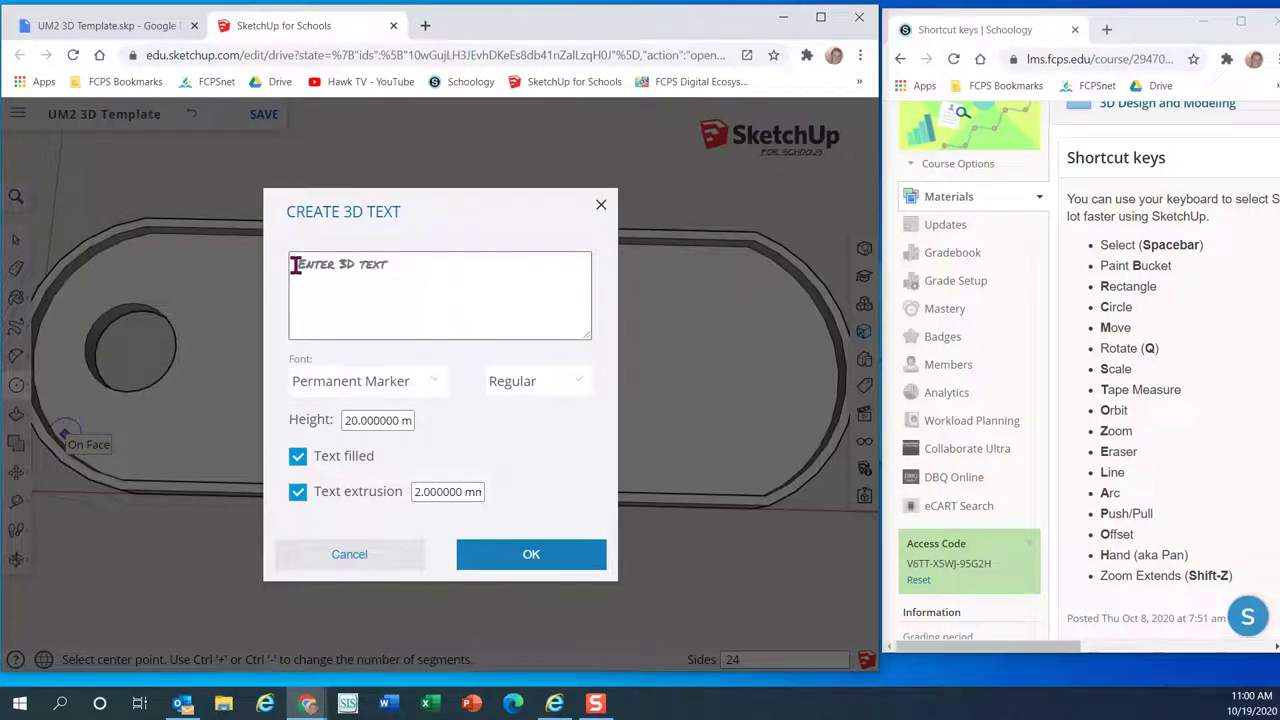
click(584, 390)
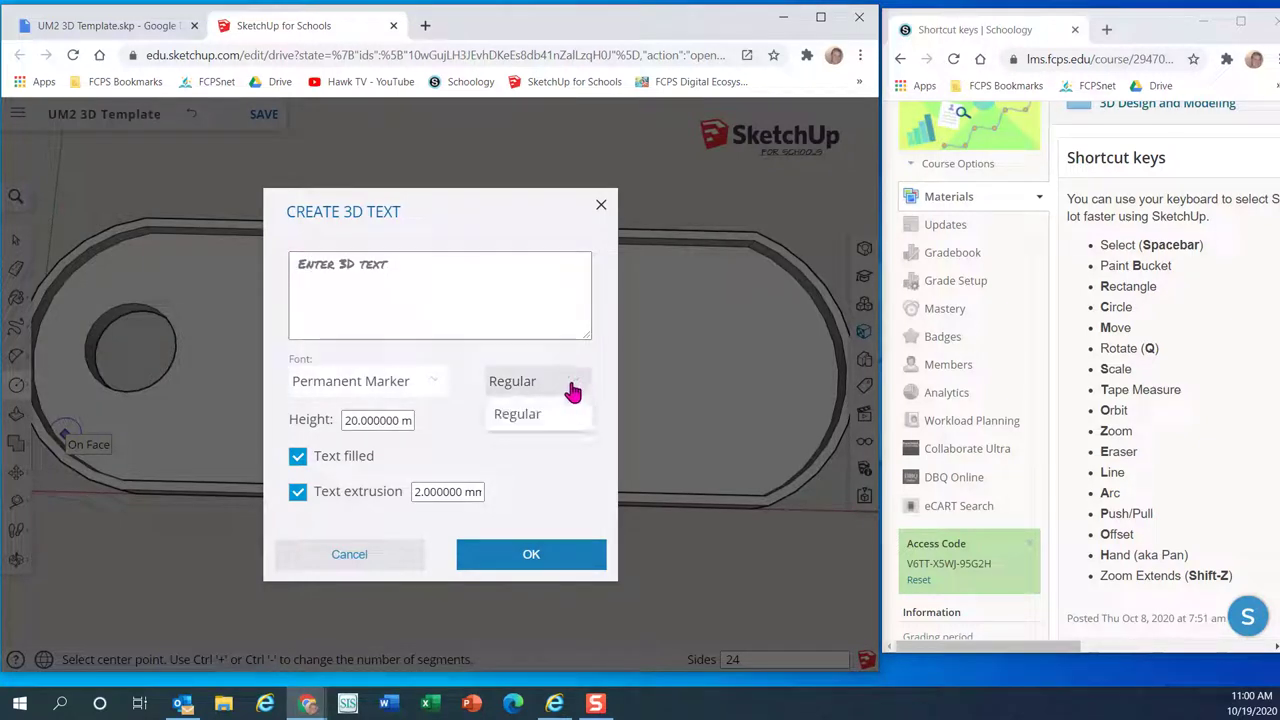
click(583, 384)
click(414, 267)
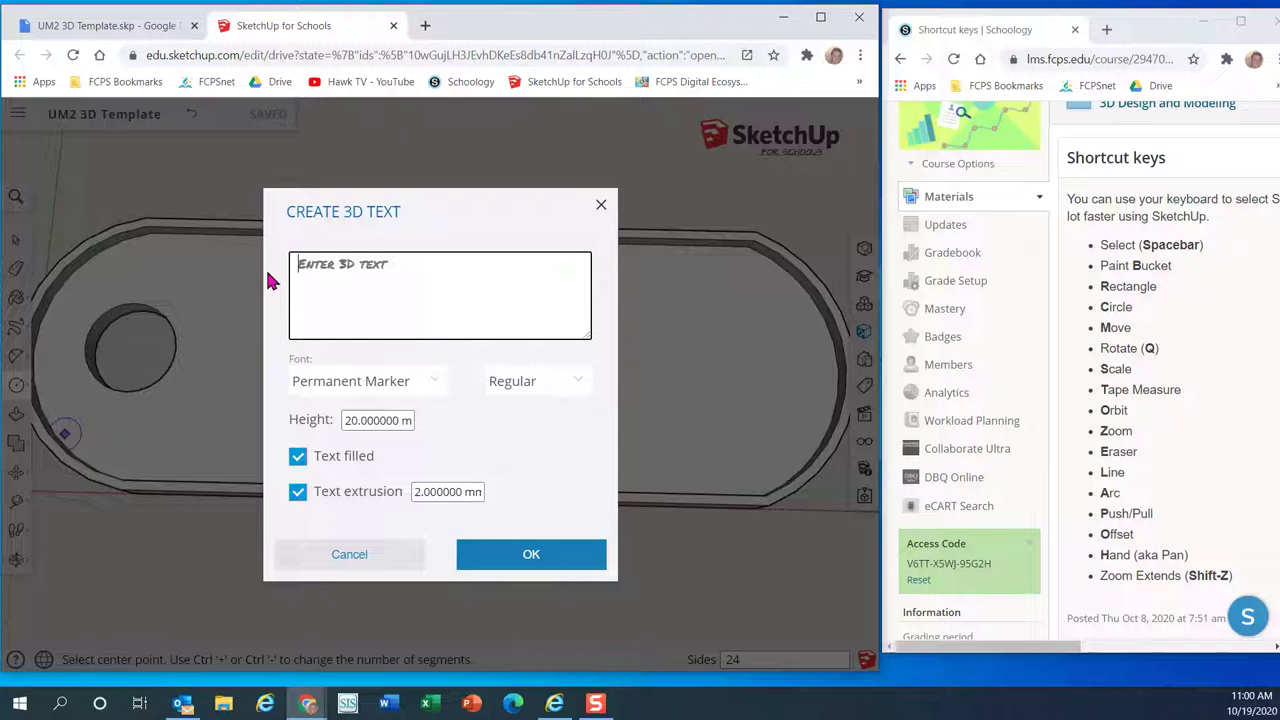
text(Engineering)
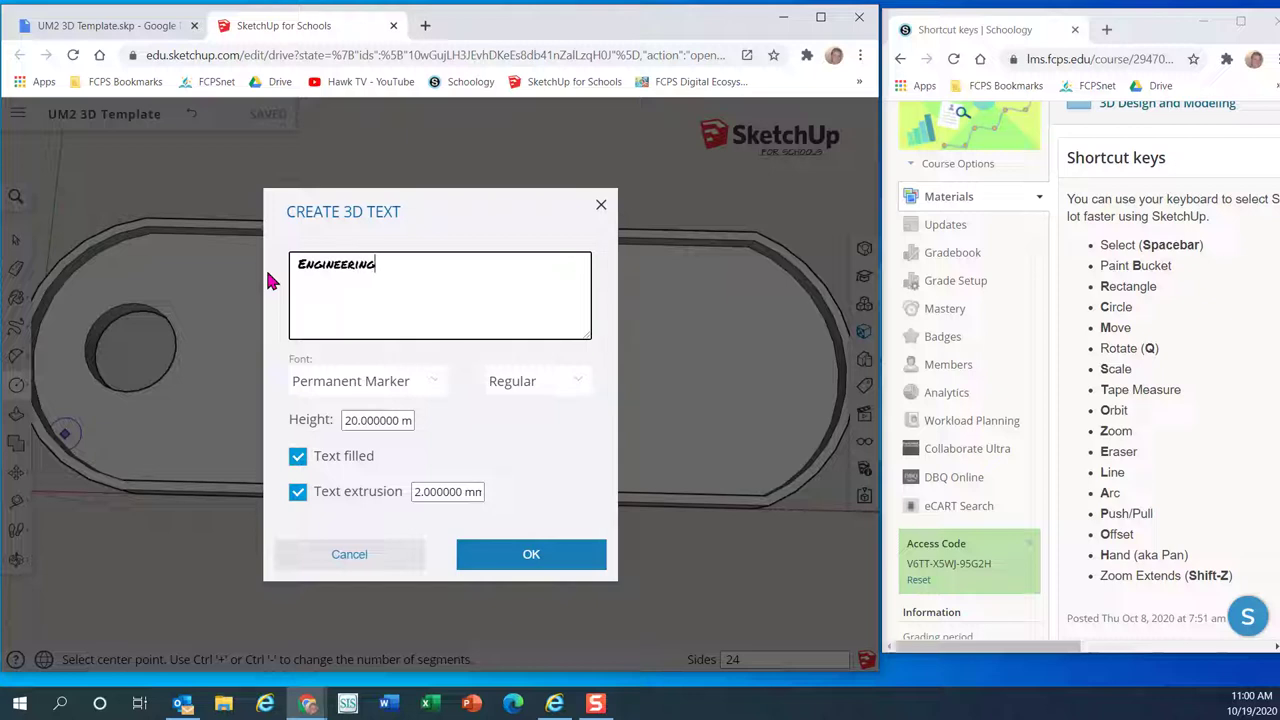
click(515, 560)
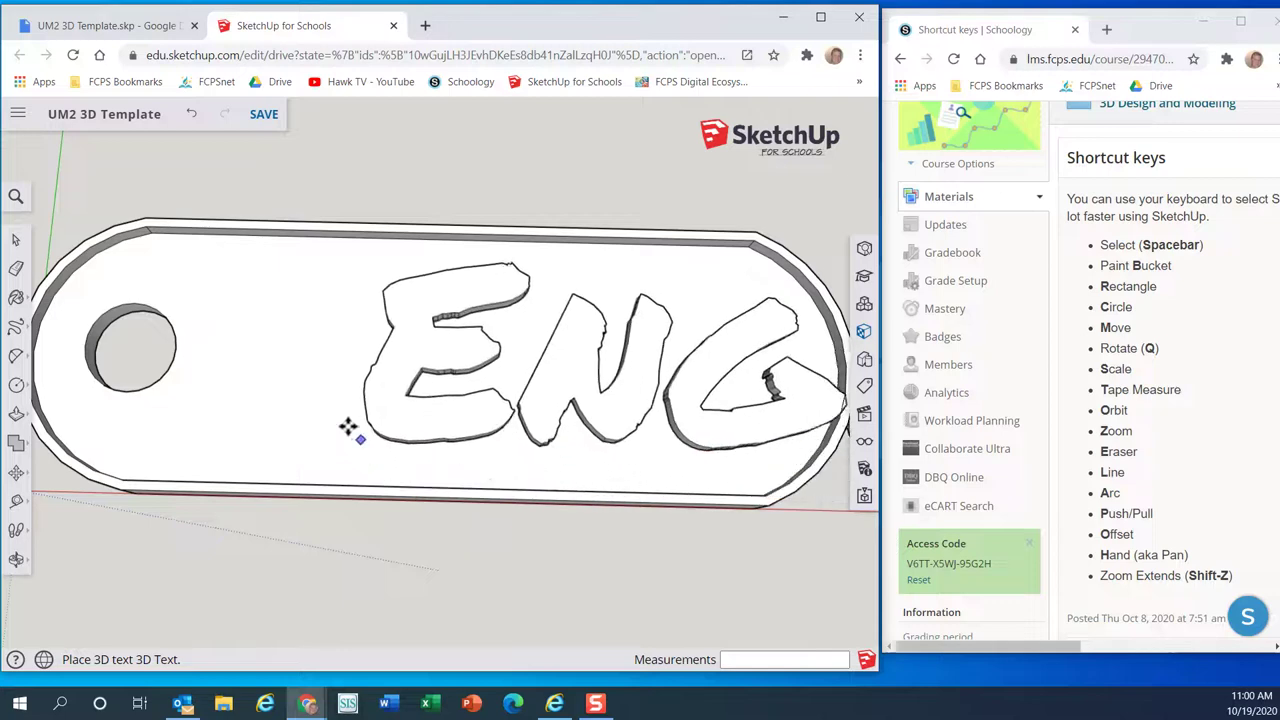
click(165, 425)
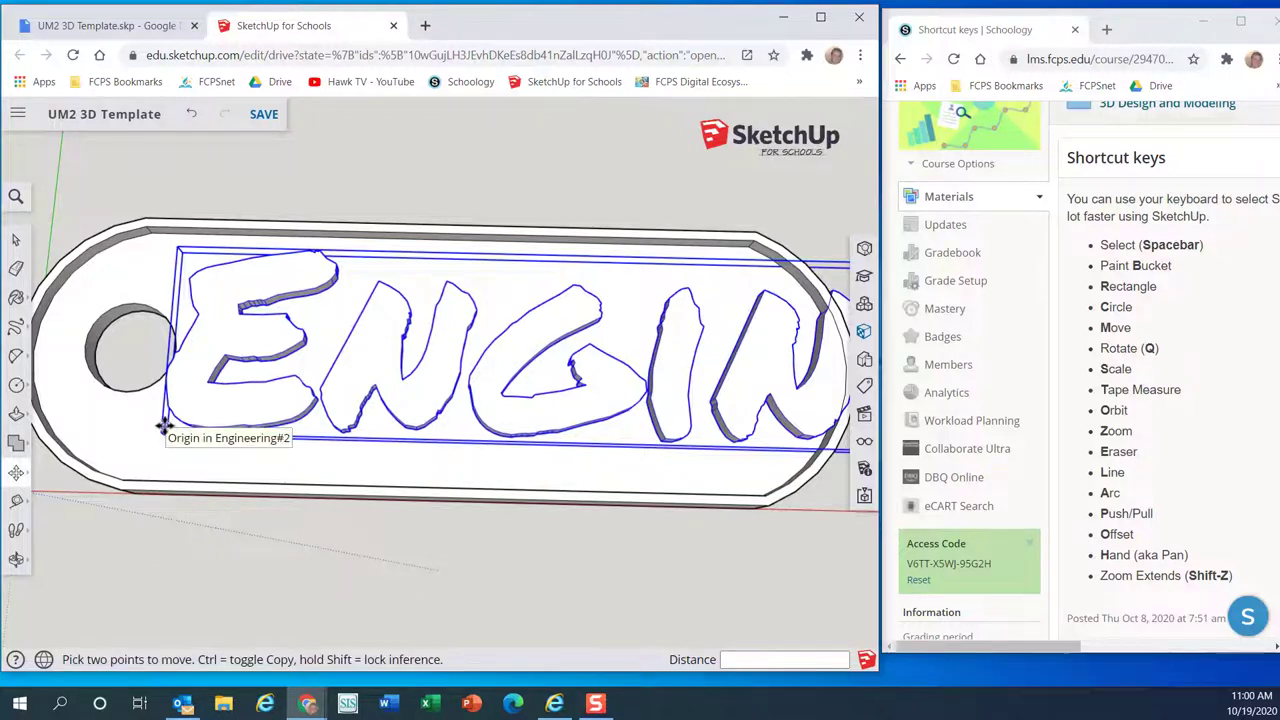
Examine the placed Engineering text against the tag's length and rim from a lower angle
scroll(165, 425, down, 4)
scroll(170, 423, down, 2)
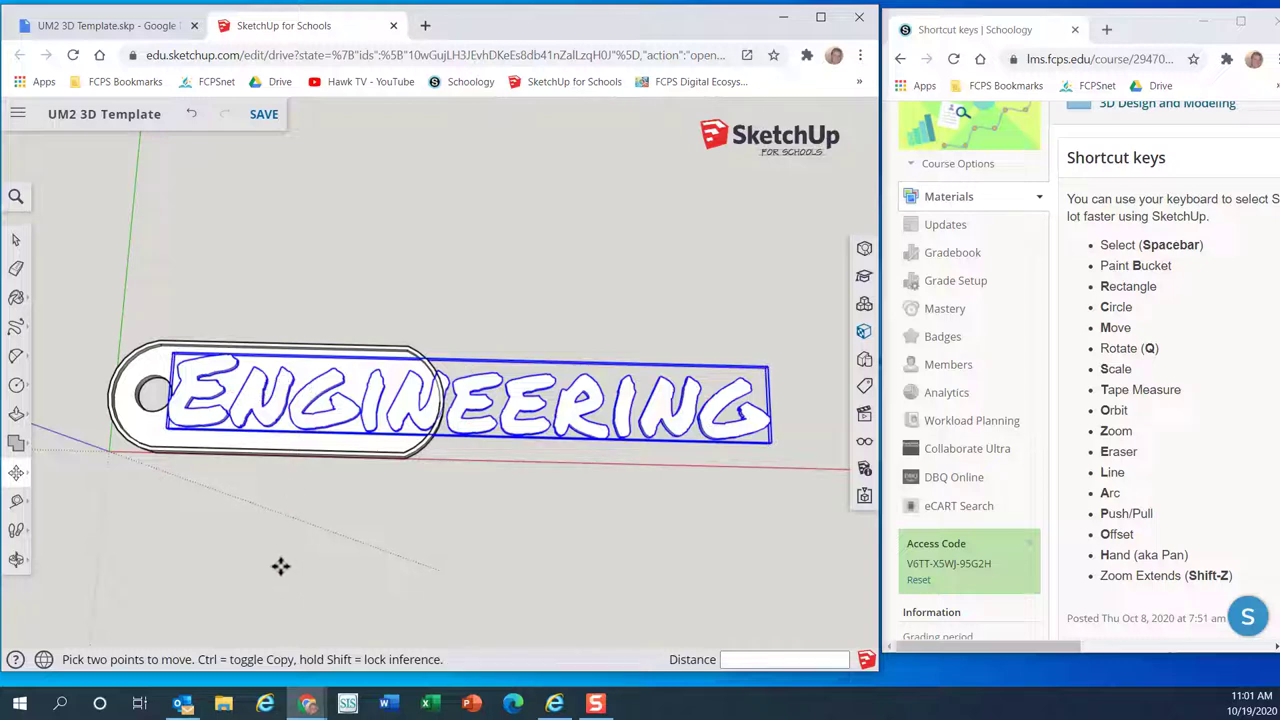
key(o)
drag(289, 566, 317, 483)
scroll(313, 531, up, 3)
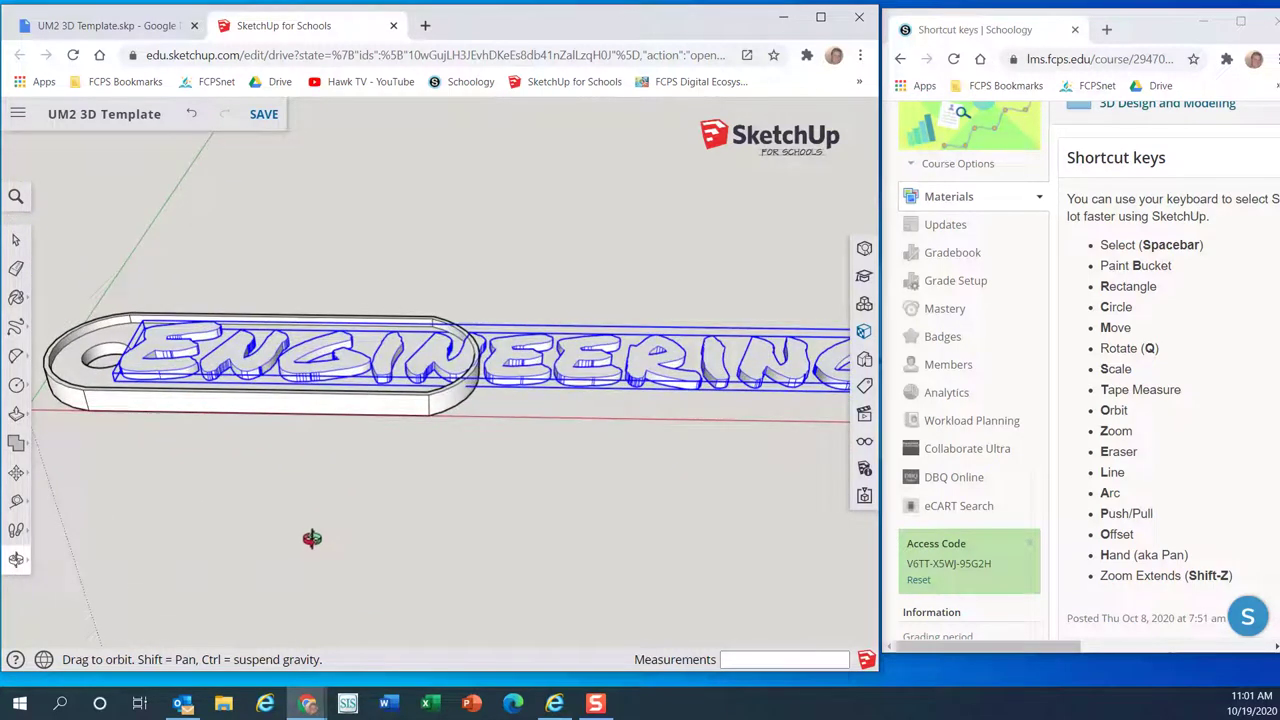
scroll(311, 541, down, 2)
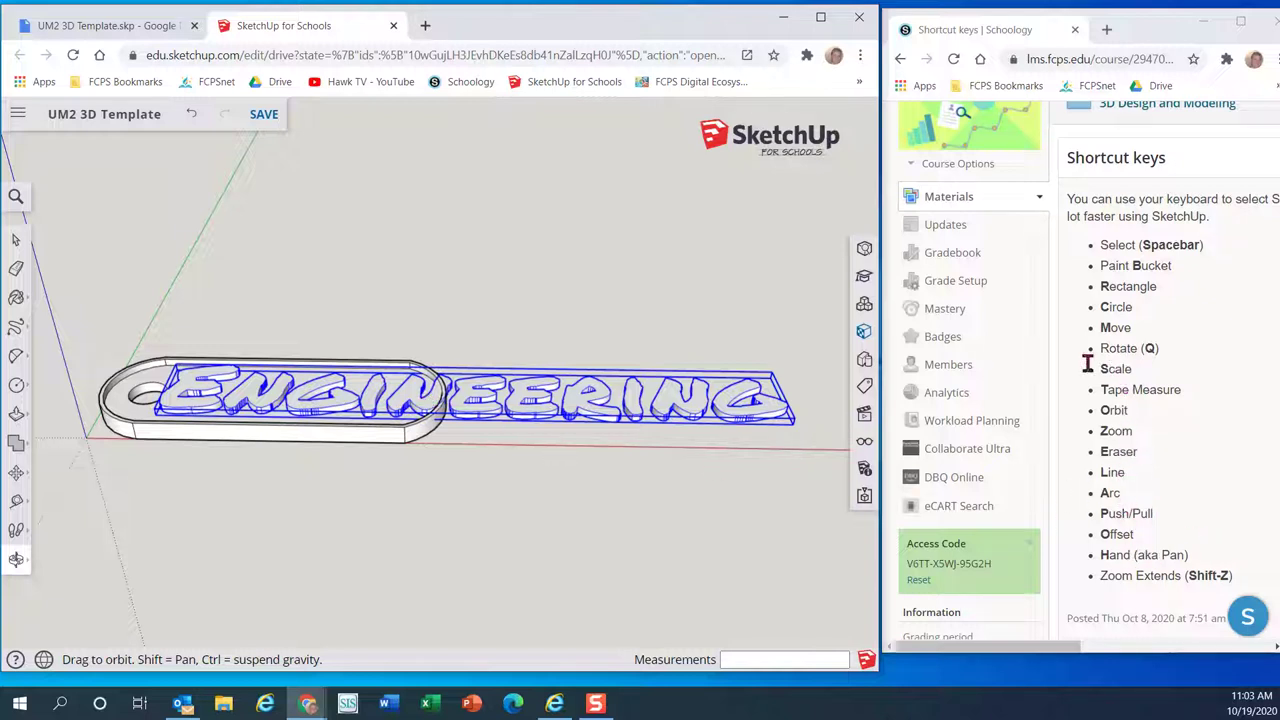
Scale the Engineering text uniformly by 0.50 and stretch it across the tag's width with a green scale of 2.10
key(s)
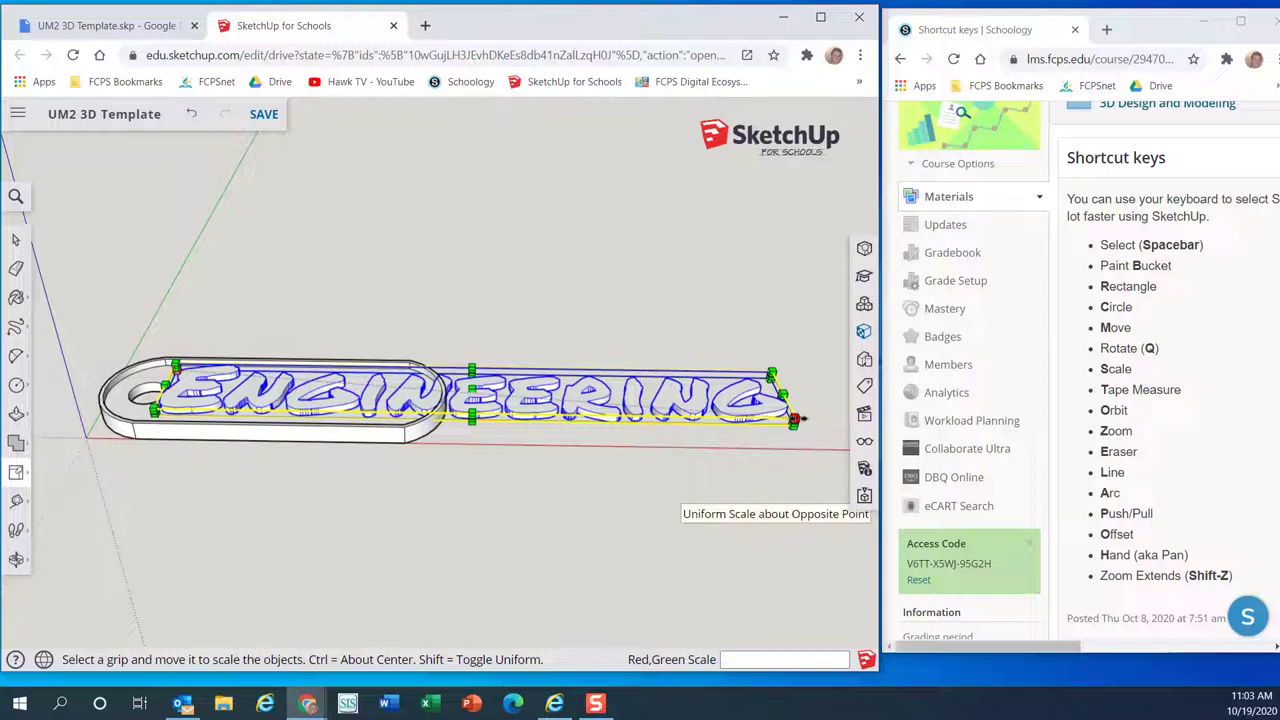
drag(795, 419, 482, 393)
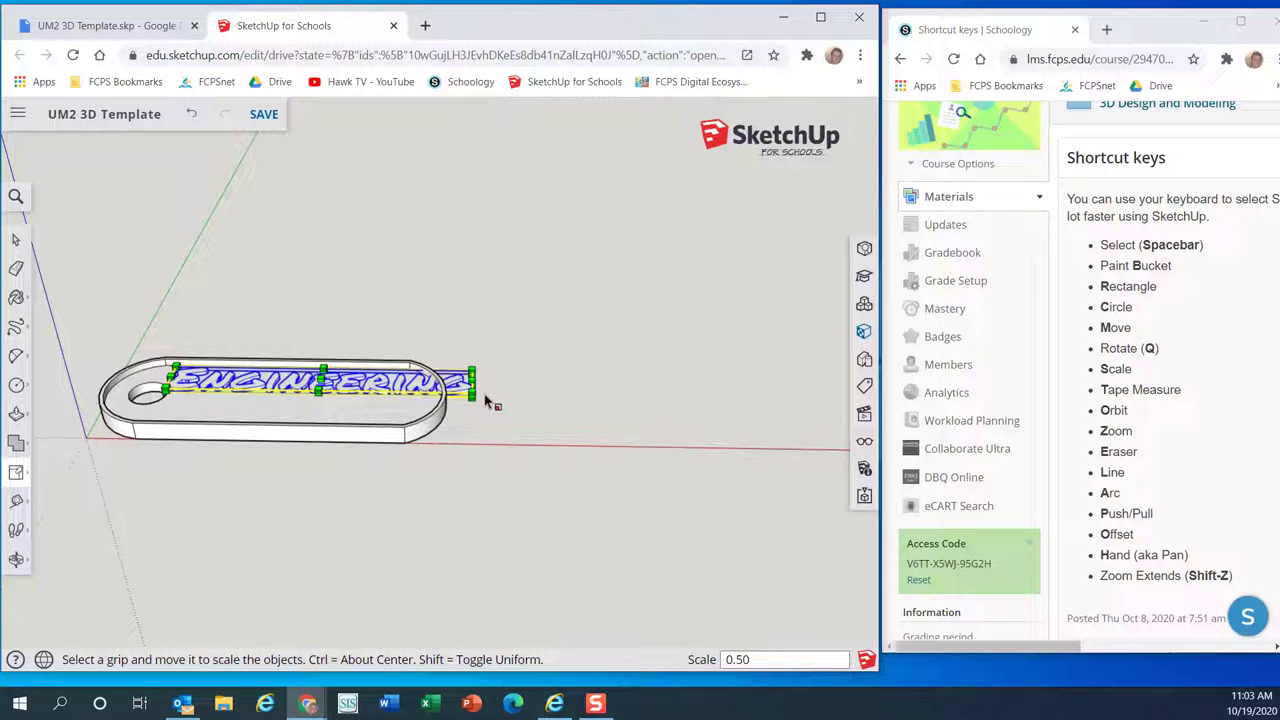
scroll(358, 580, up, 4)
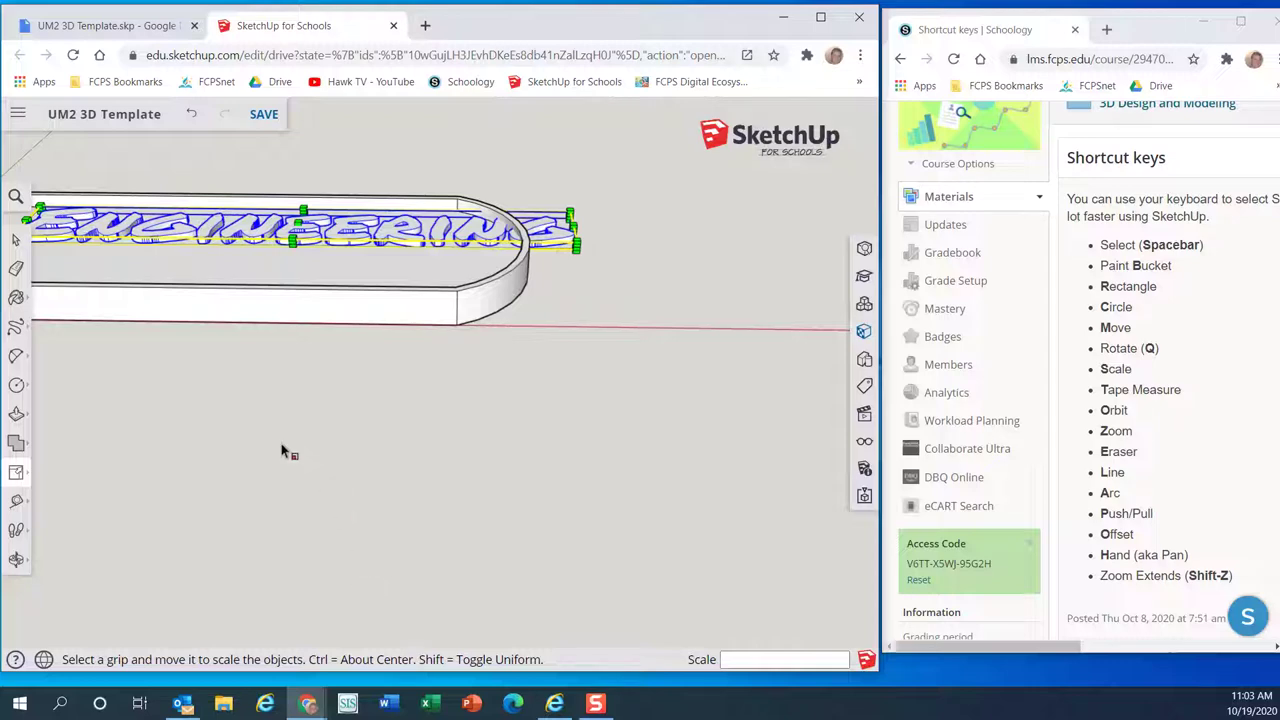
key(h)
drag(257, 423, 457, 634)
scroll(450, 626, up, 5)
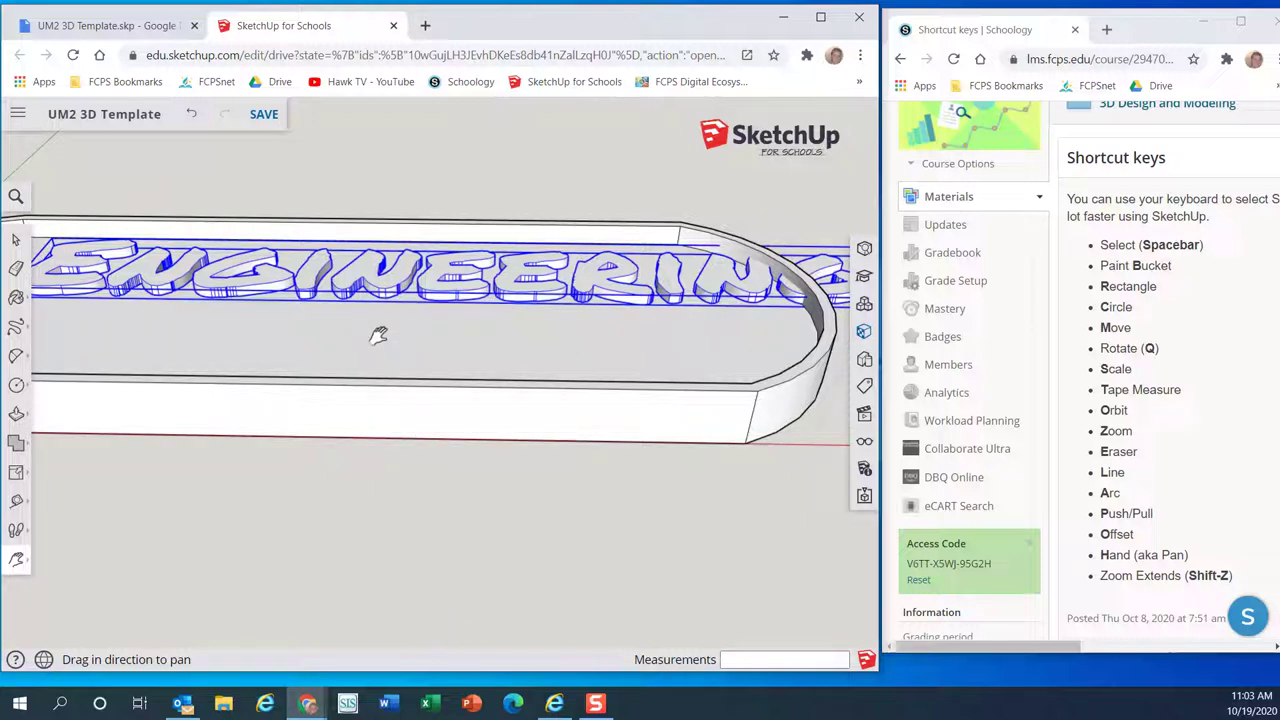
key(s)
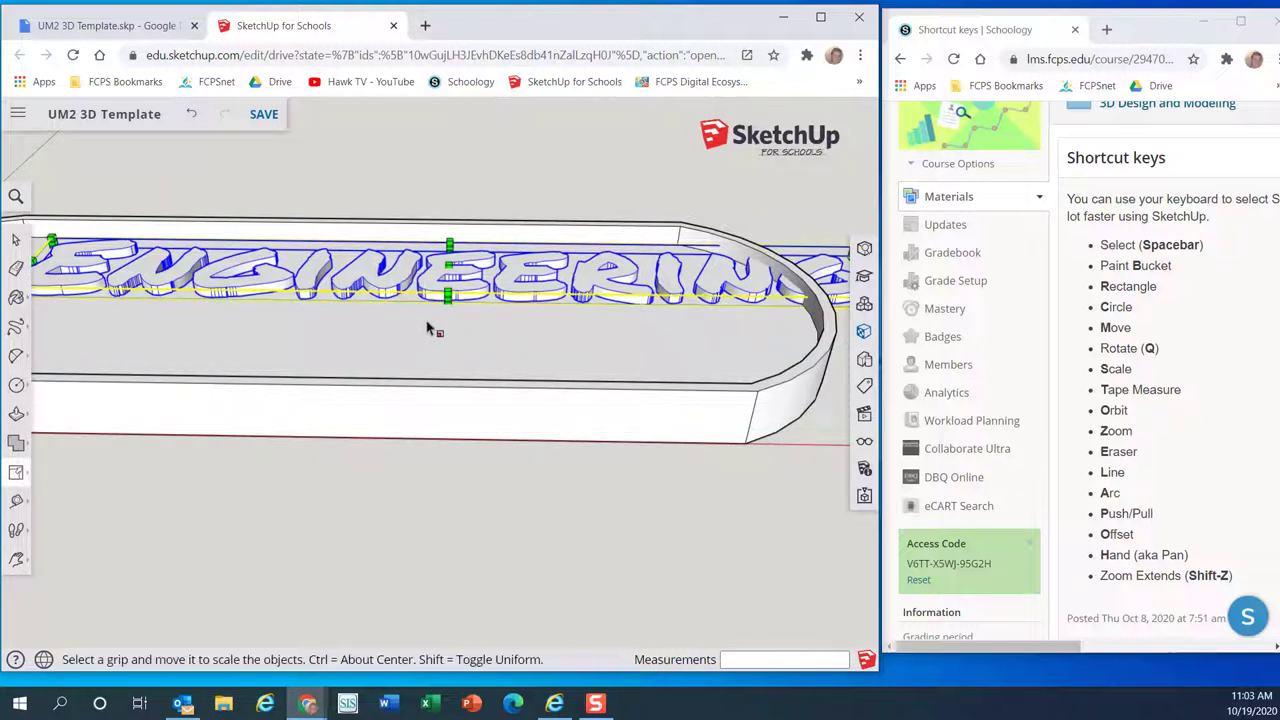
drag(447, 302, 445, 367)
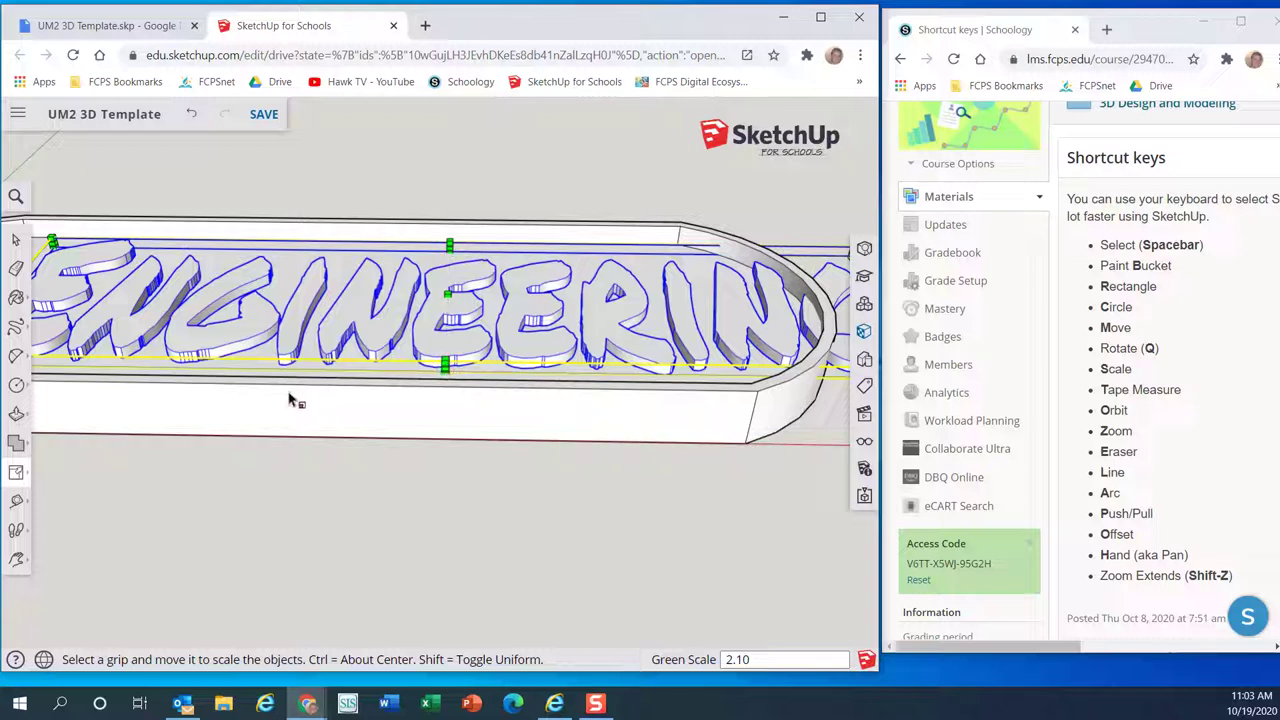
Shorten the Engineering text along the tag's length with a red scale of 0.87 so it fits inside the rounded rim
scroll(288, 400, down, 3)
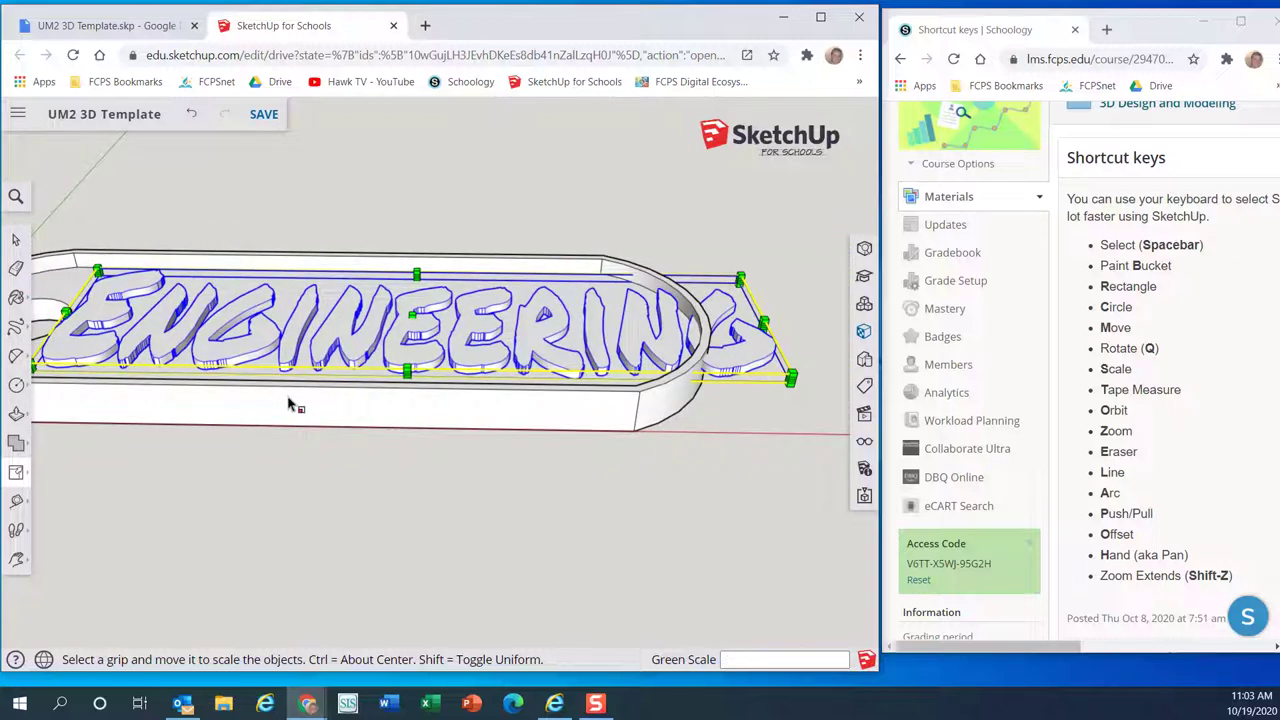
scroll(288, 404, up, 3)
scroll(288, 404, down, 3)
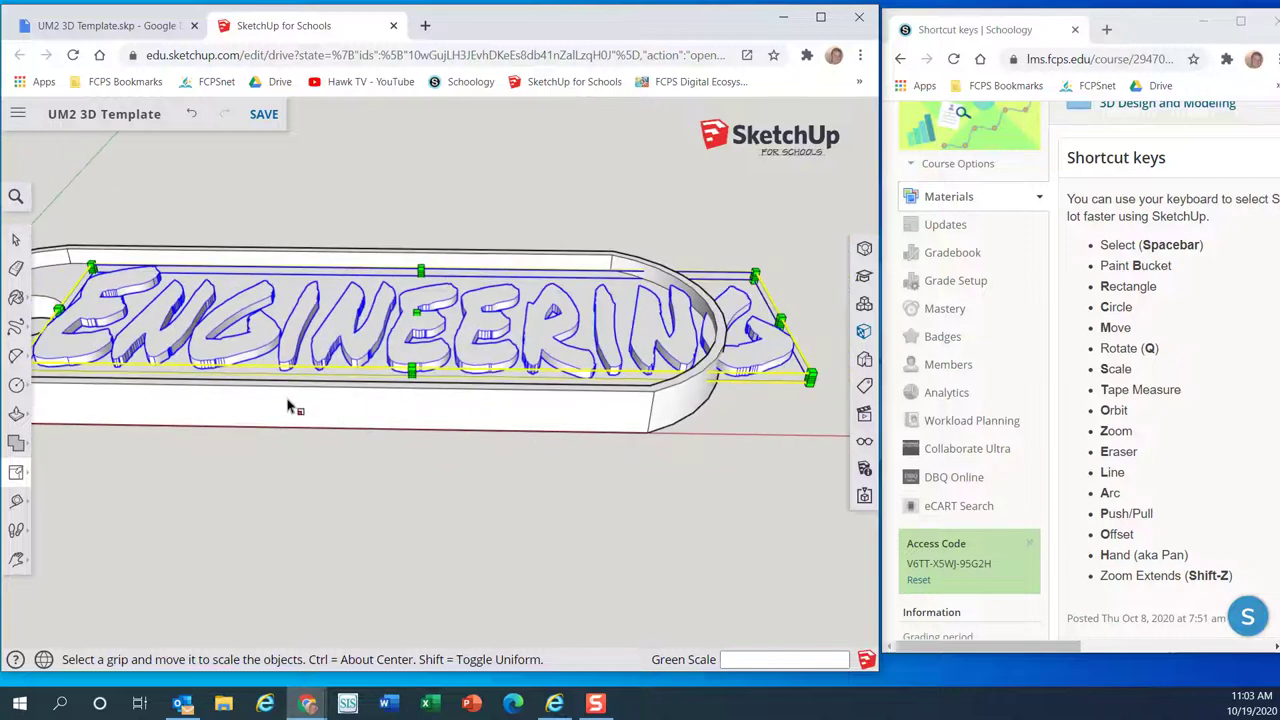
scroll(288, 404, down, 1)
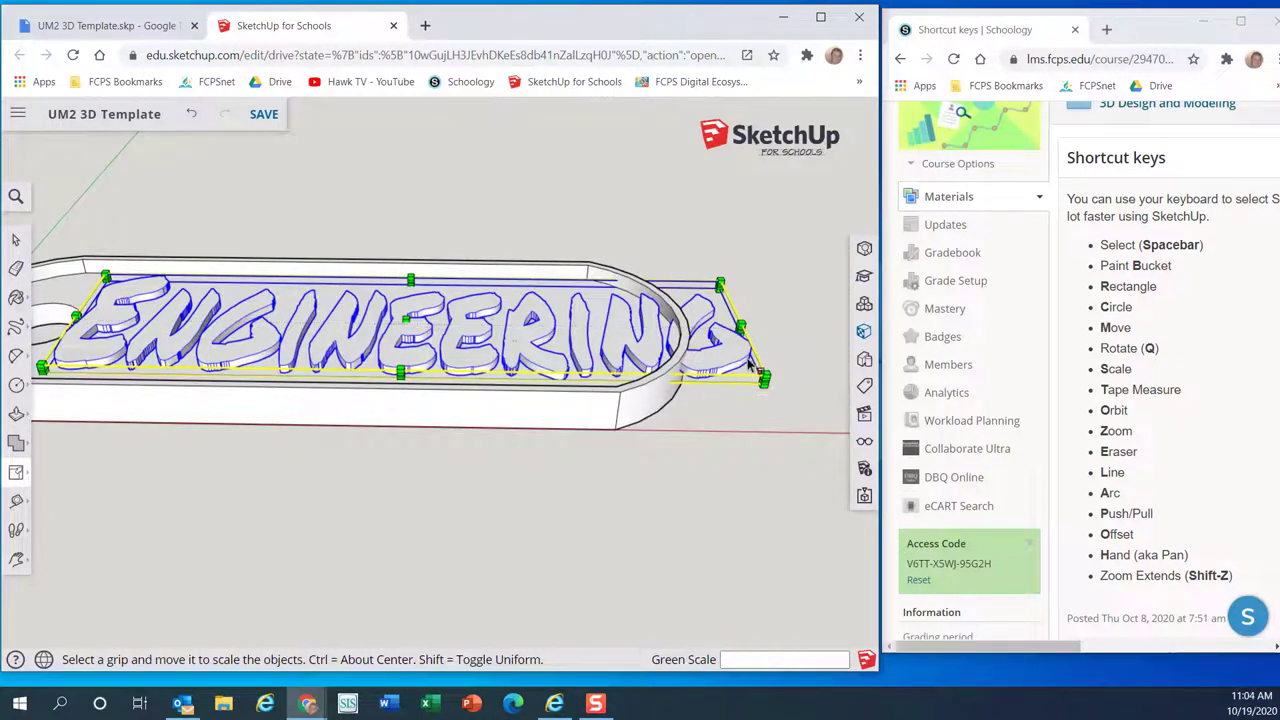
scroll(766, 409, up, 4)
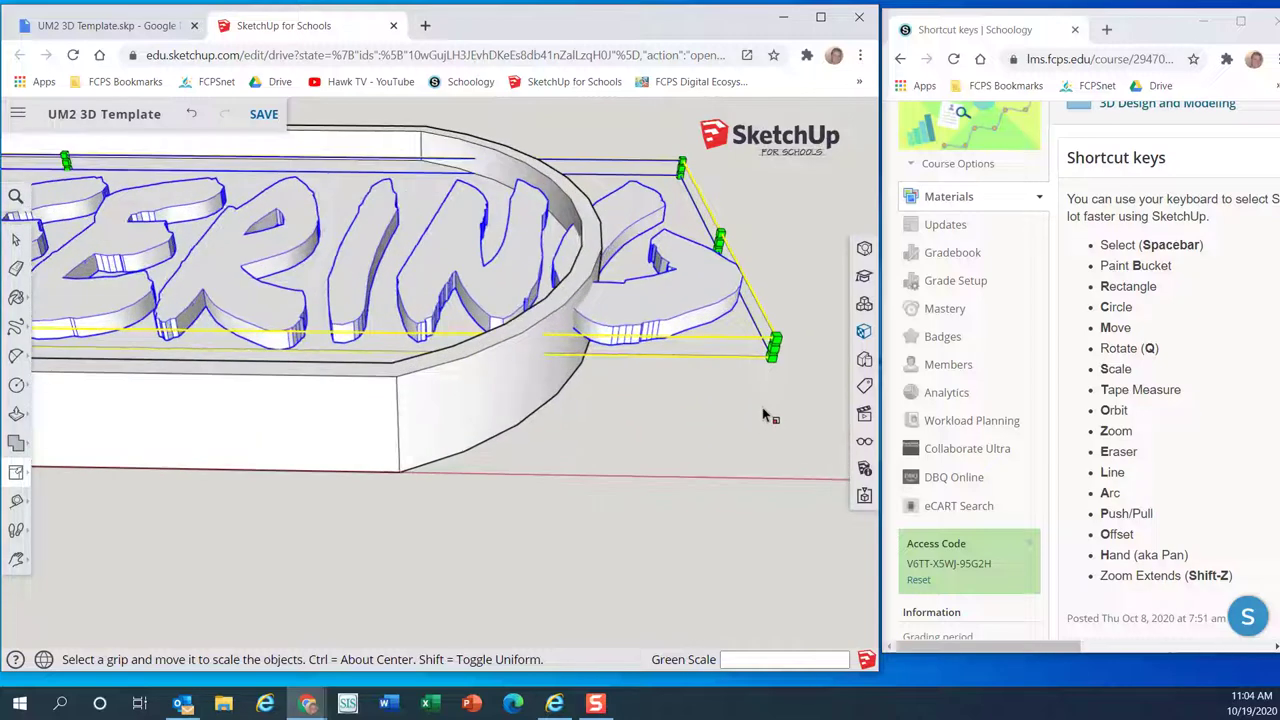
scroll(766, 418, up, 3)
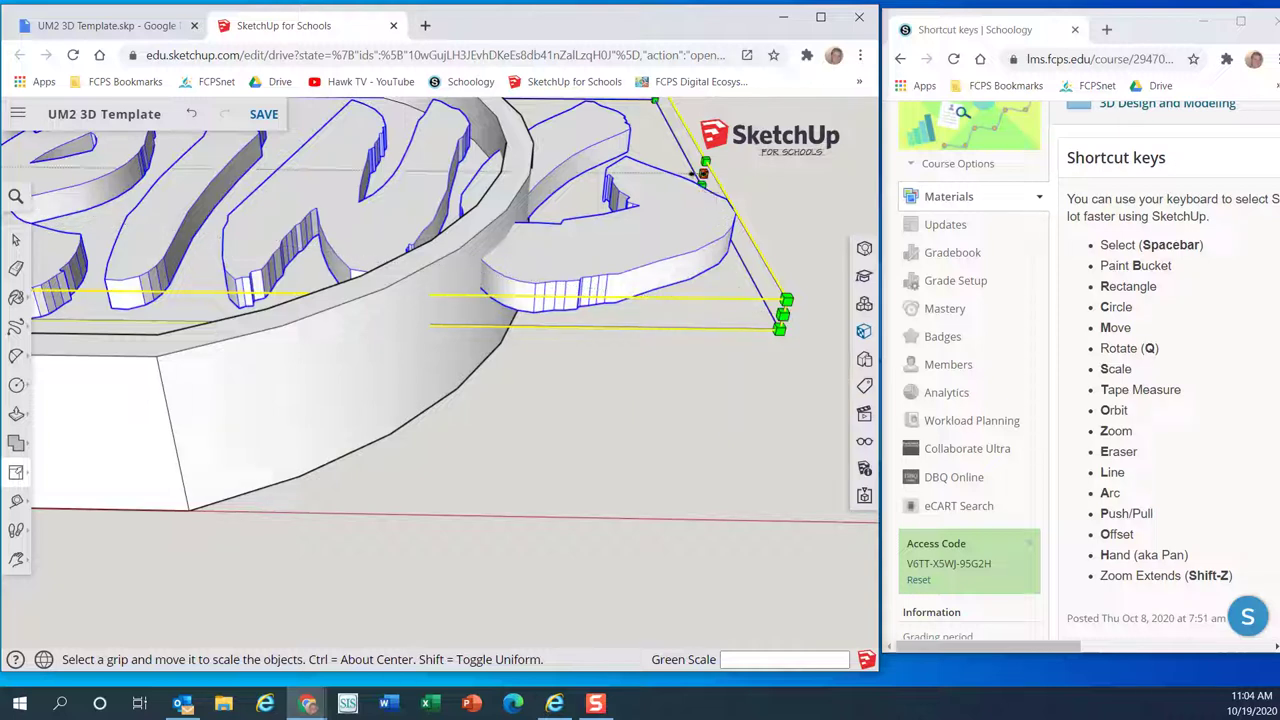
drag(693, 174, 437, 188)
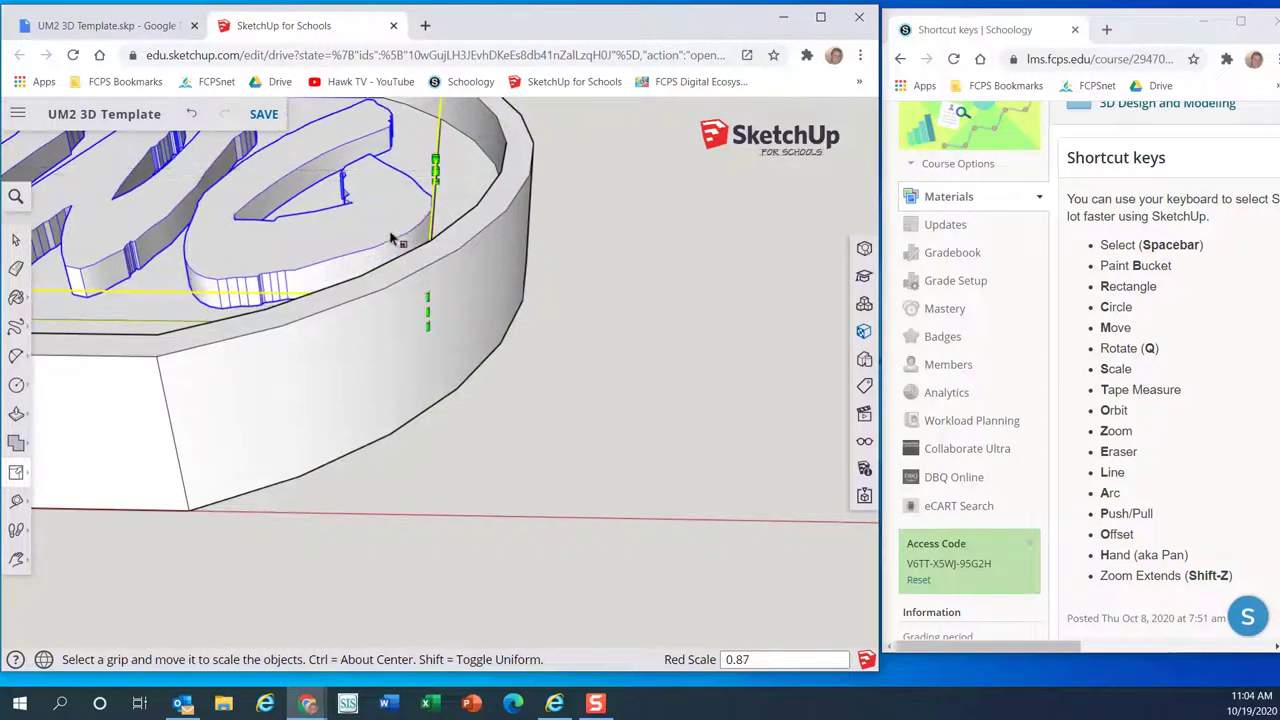
Clear the text selection with the whole tag in view and save the model
scroll(343, 329, down, 3)
scroll(347, 337, down, 5)
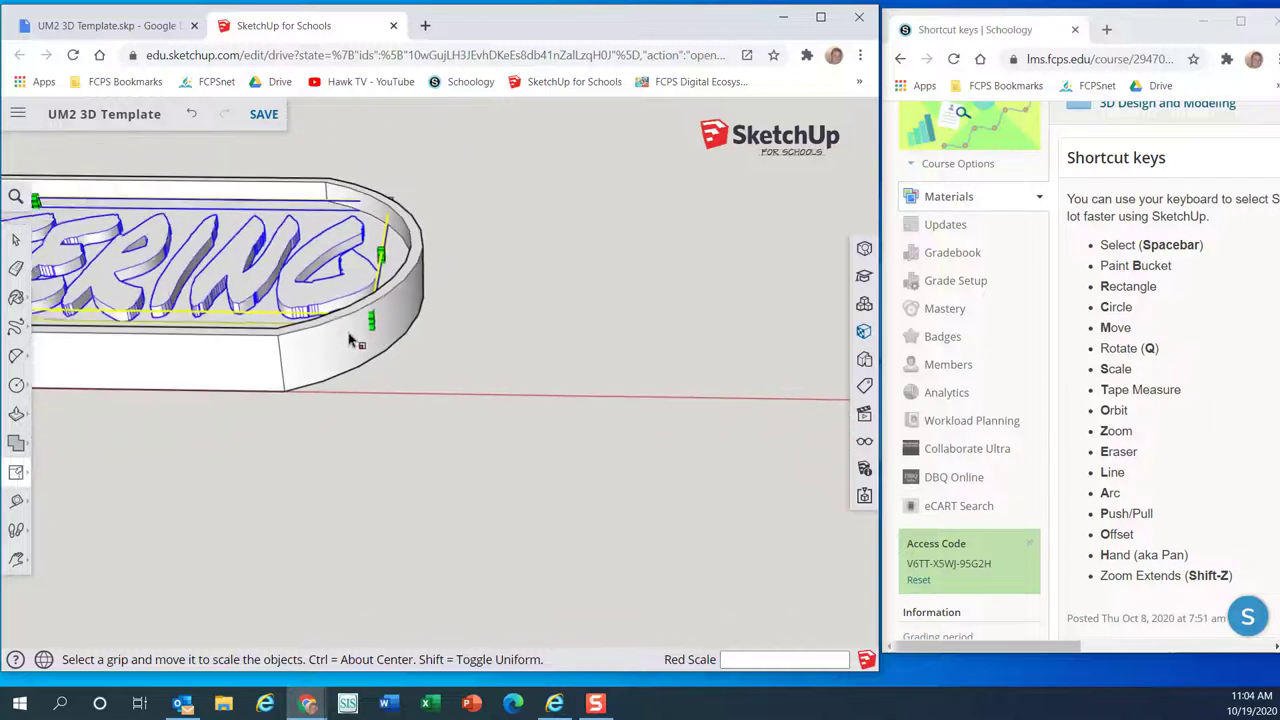
scroll(350, 340, down, 2)
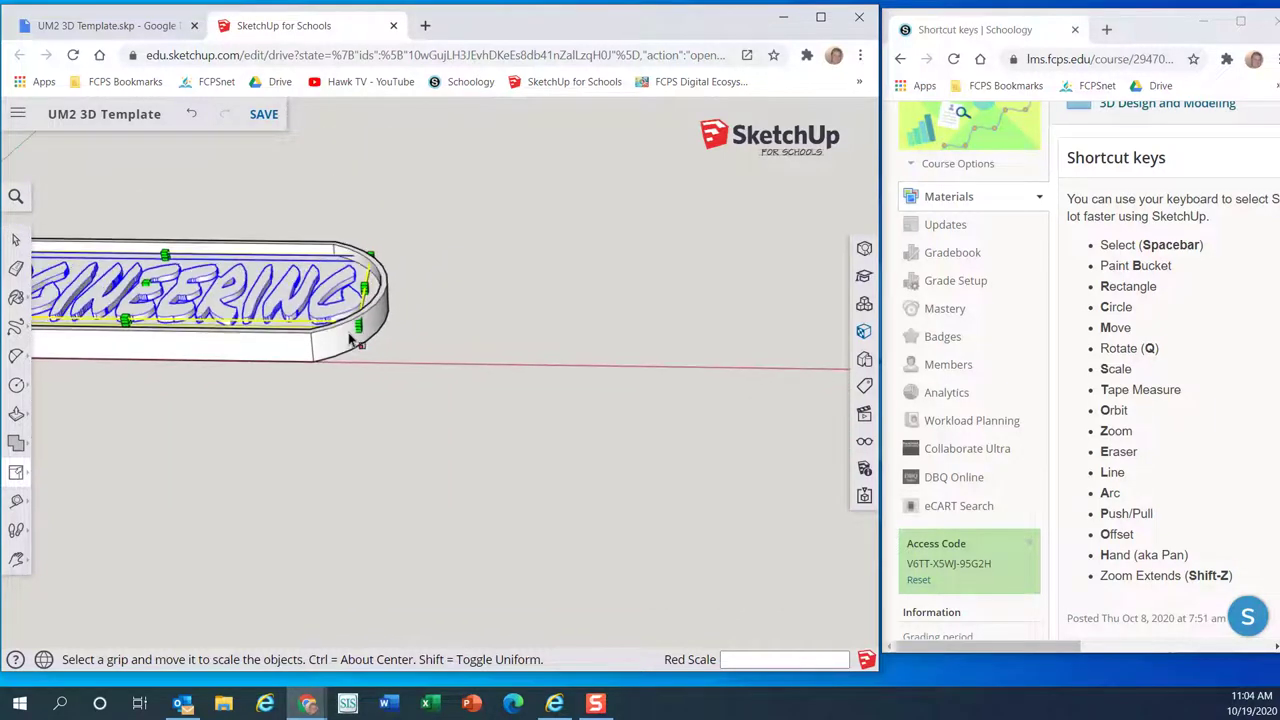
scroll(358, 344, down, 2)
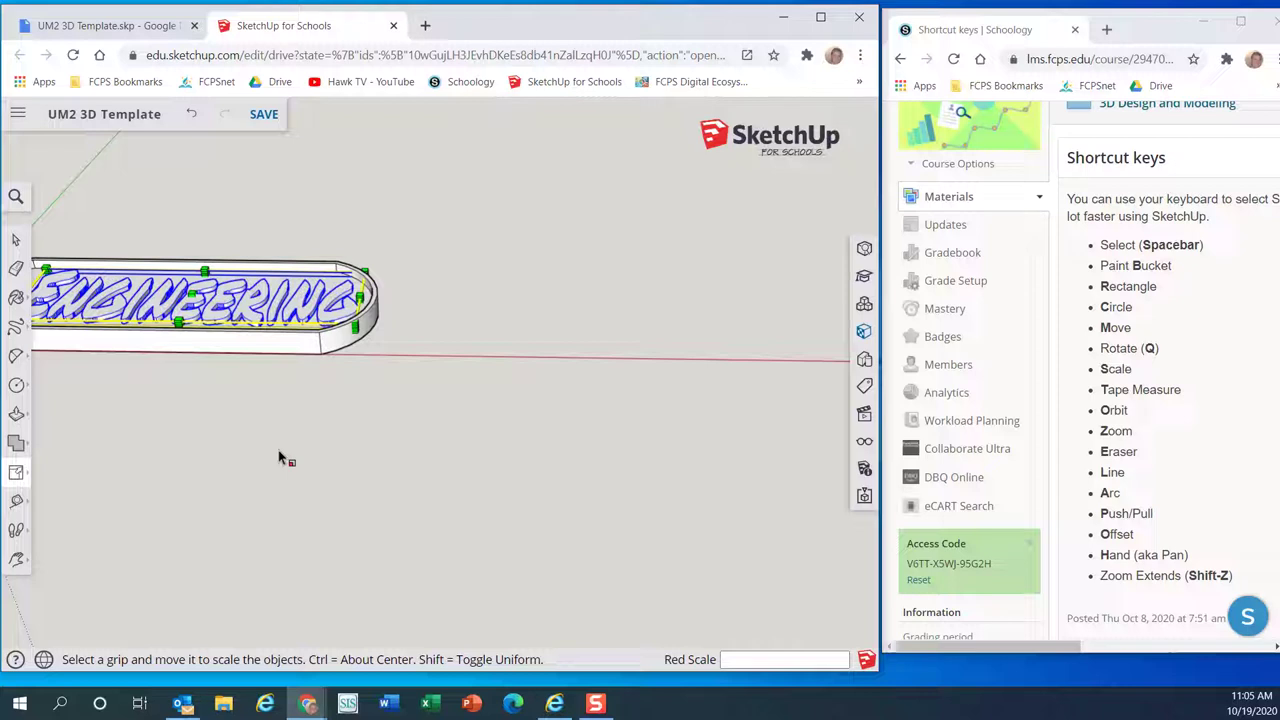
key(h)
drag(246, 417, 520, 567)
scroll(393, 547, up, 2)
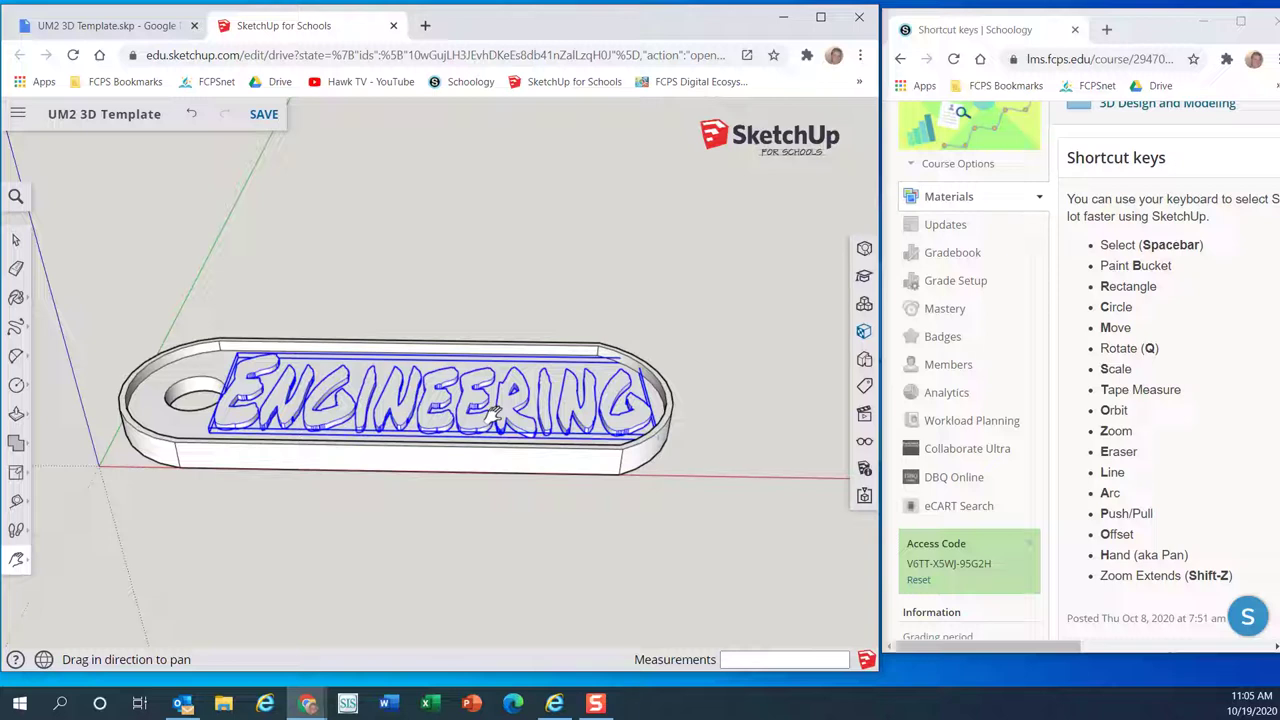
key(space)
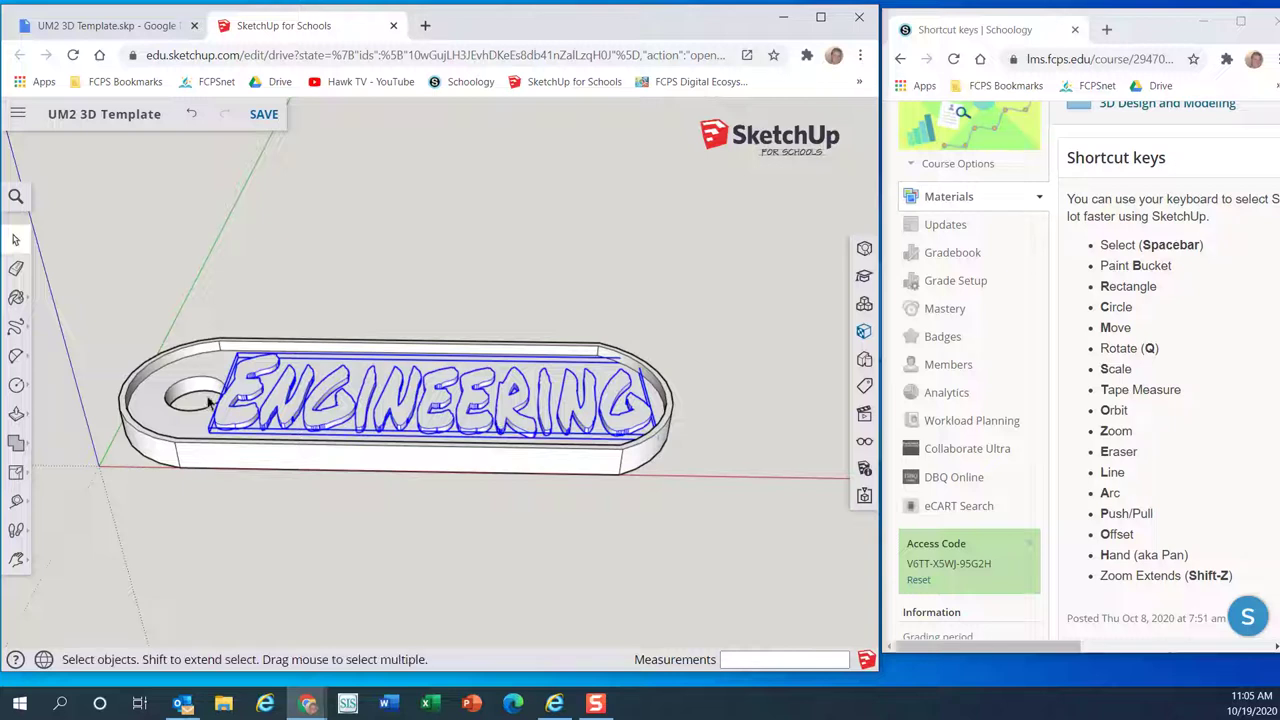
click(431, 283)
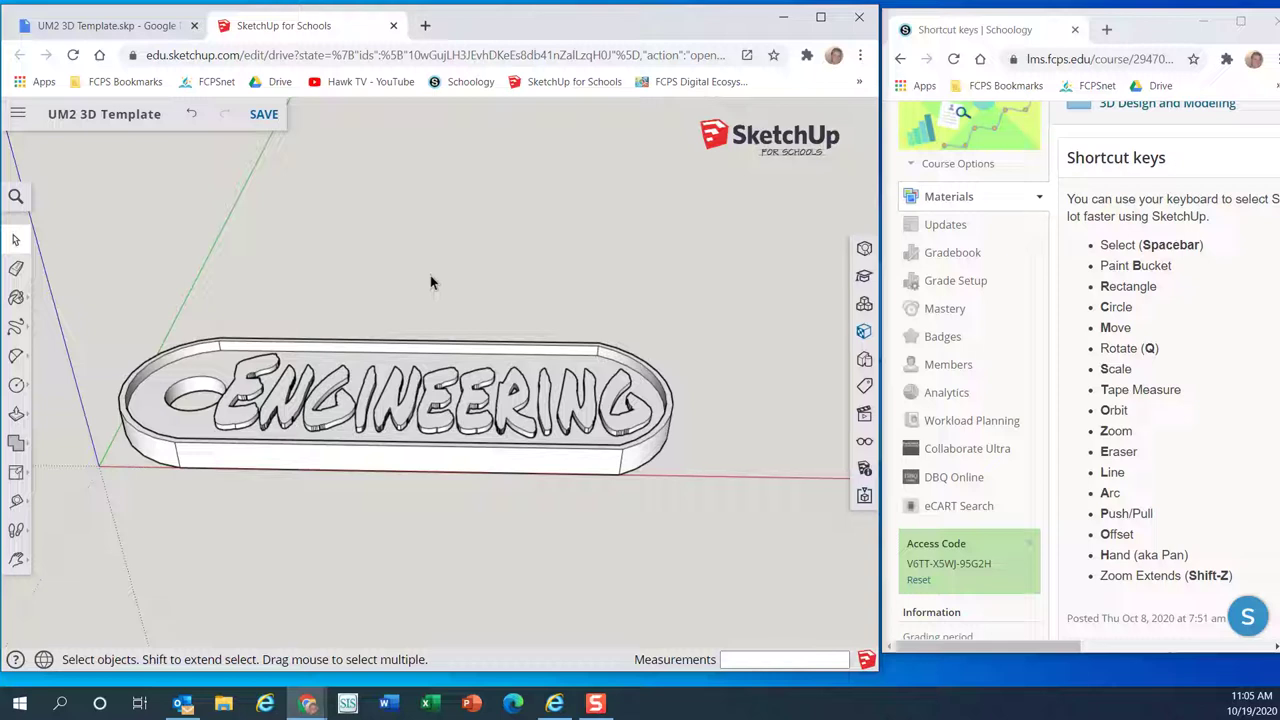
key(ctrl+s)
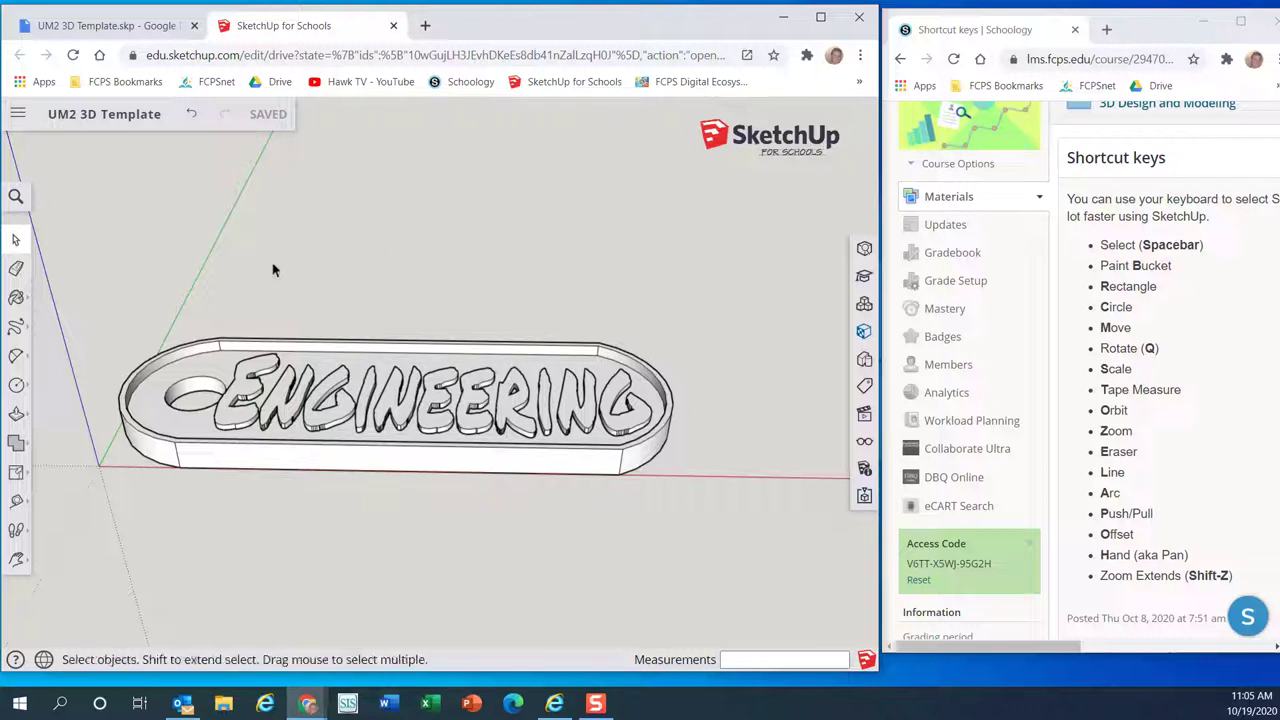
Try scaling the Engineering text in the green and blue directions about the opposite point, and undo it
key(s)
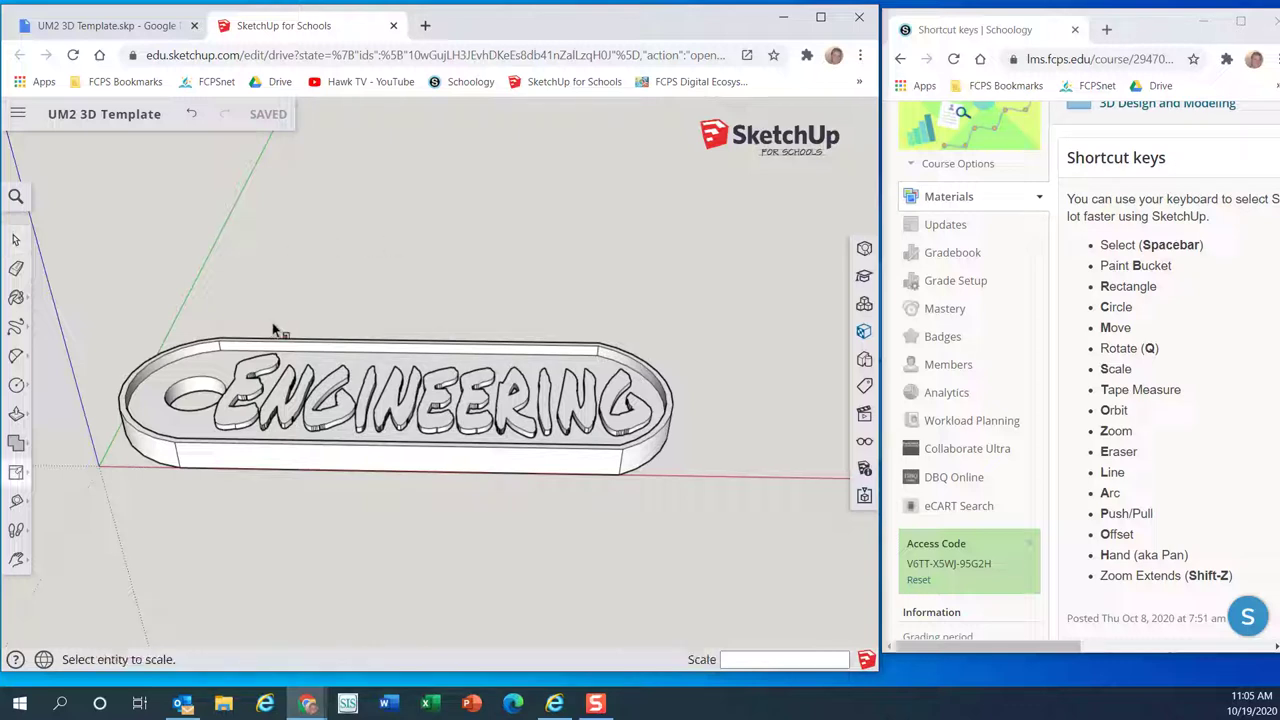
click(297, 405)
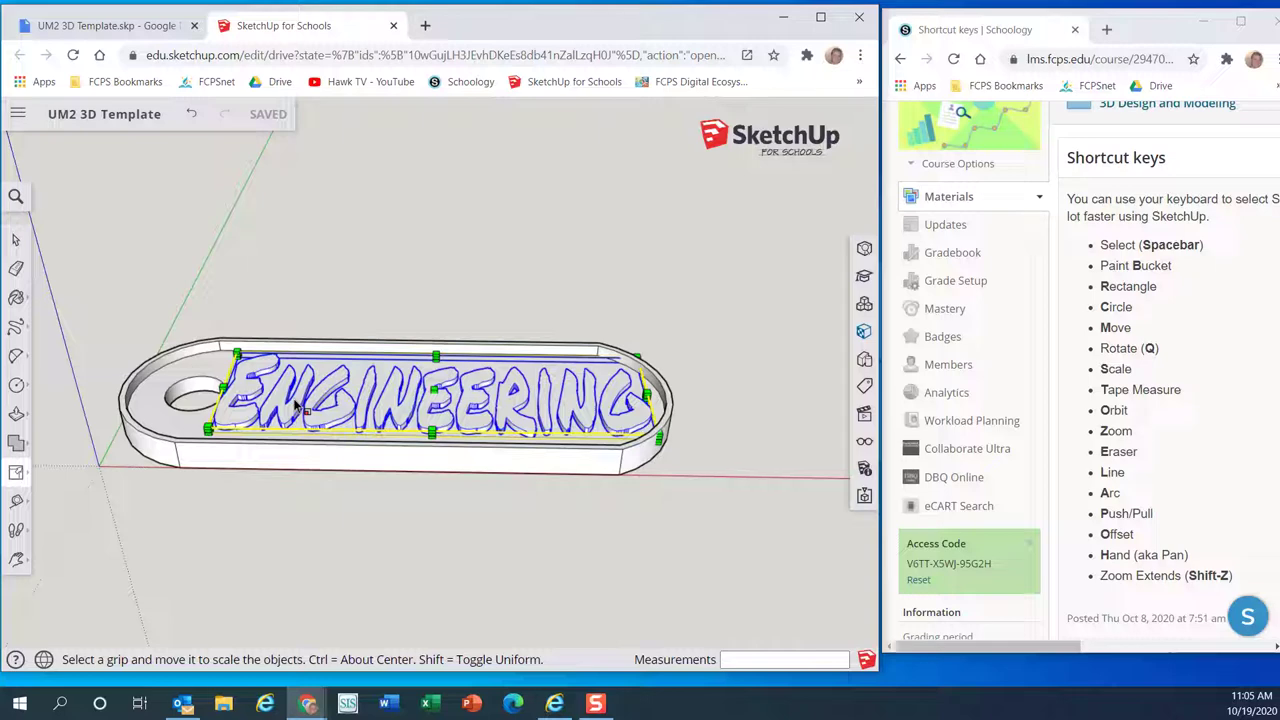
drag(432, 356, 452, 432)
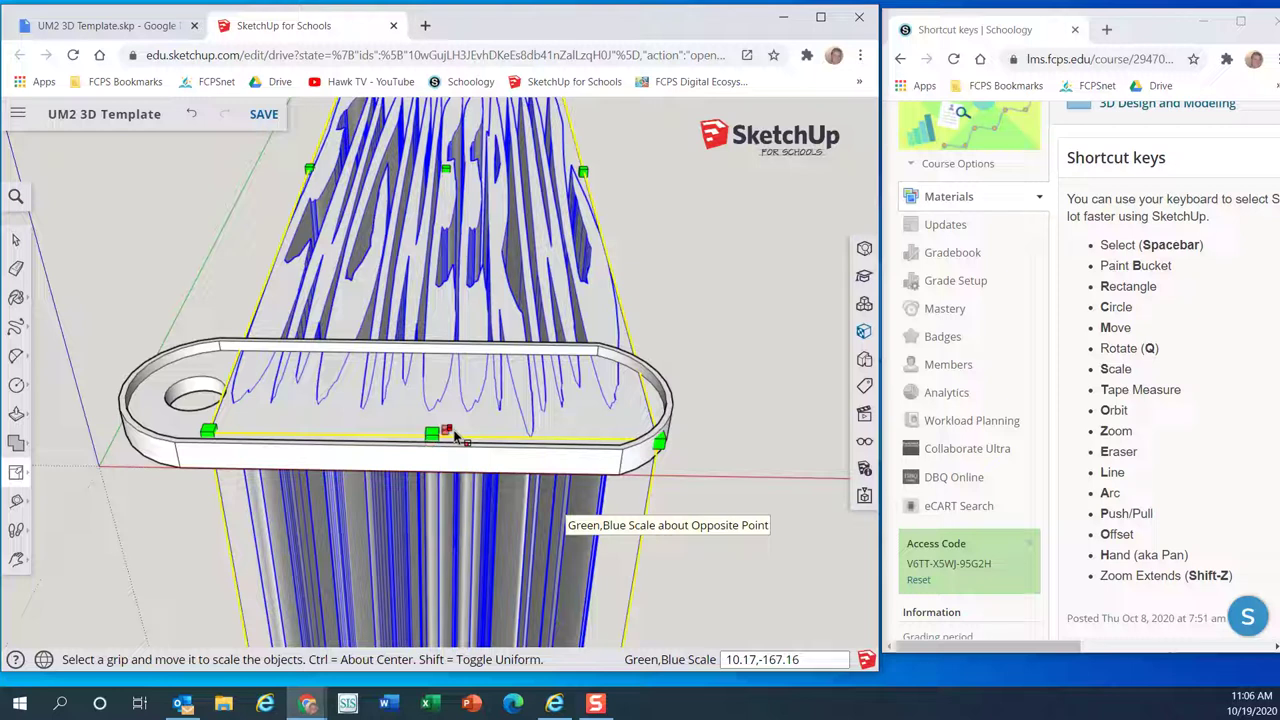
key(ctrl+z)
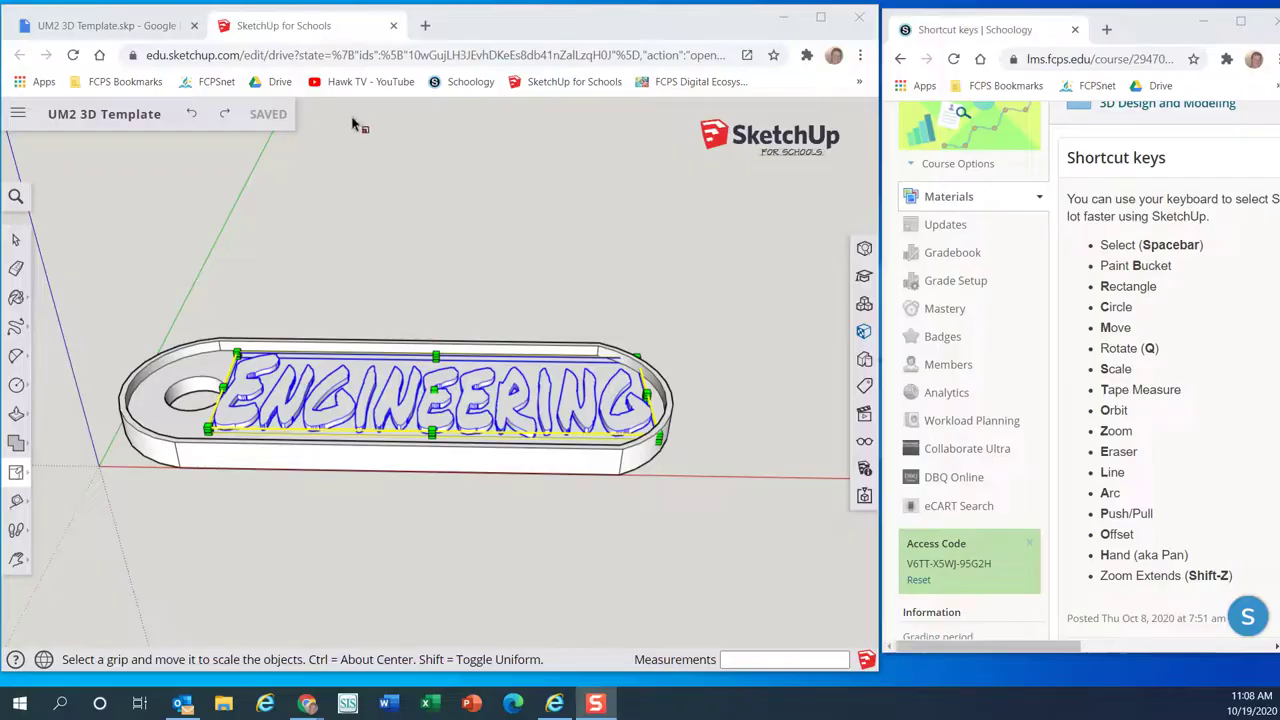
Undo the 3D text, raised border and thickness back to the flat round-ended outline with its hole cut out
click(384, 222)
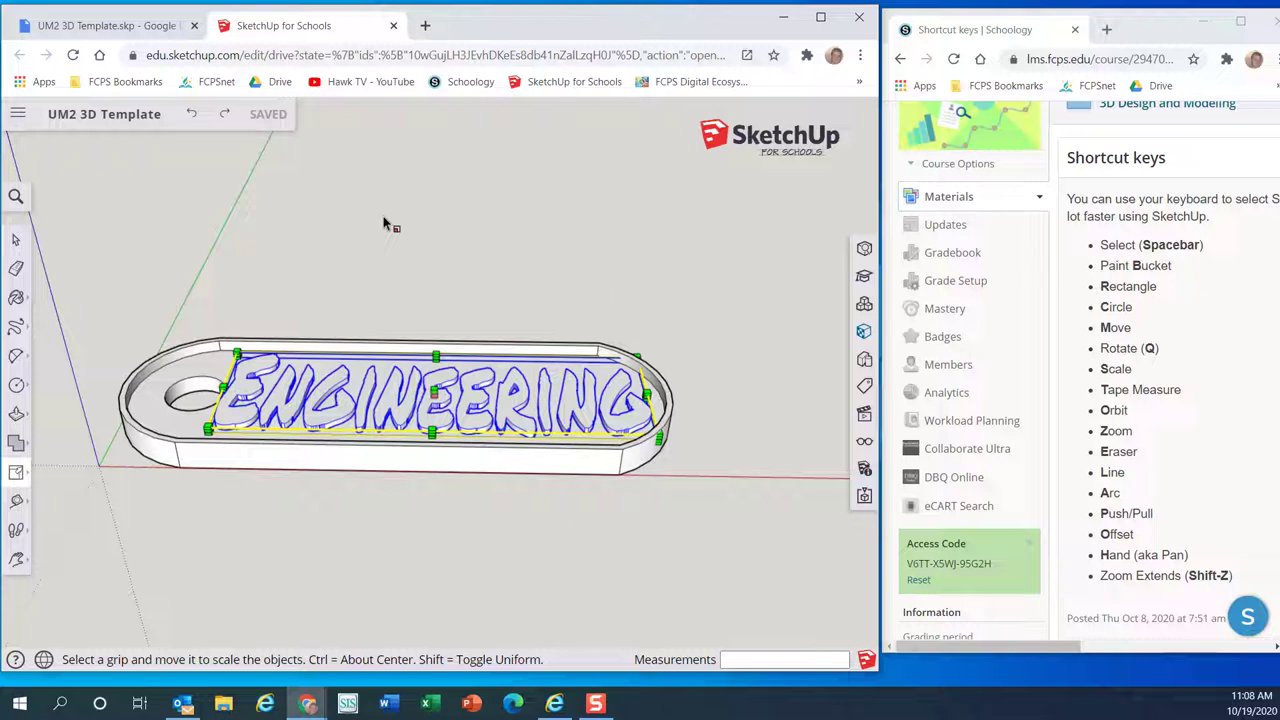
key(ctrl+z)
key(ctrl+z)
key(ctrl+z)
key(ctrl+z)
key(ctrl+z)
key(ctrl+z)
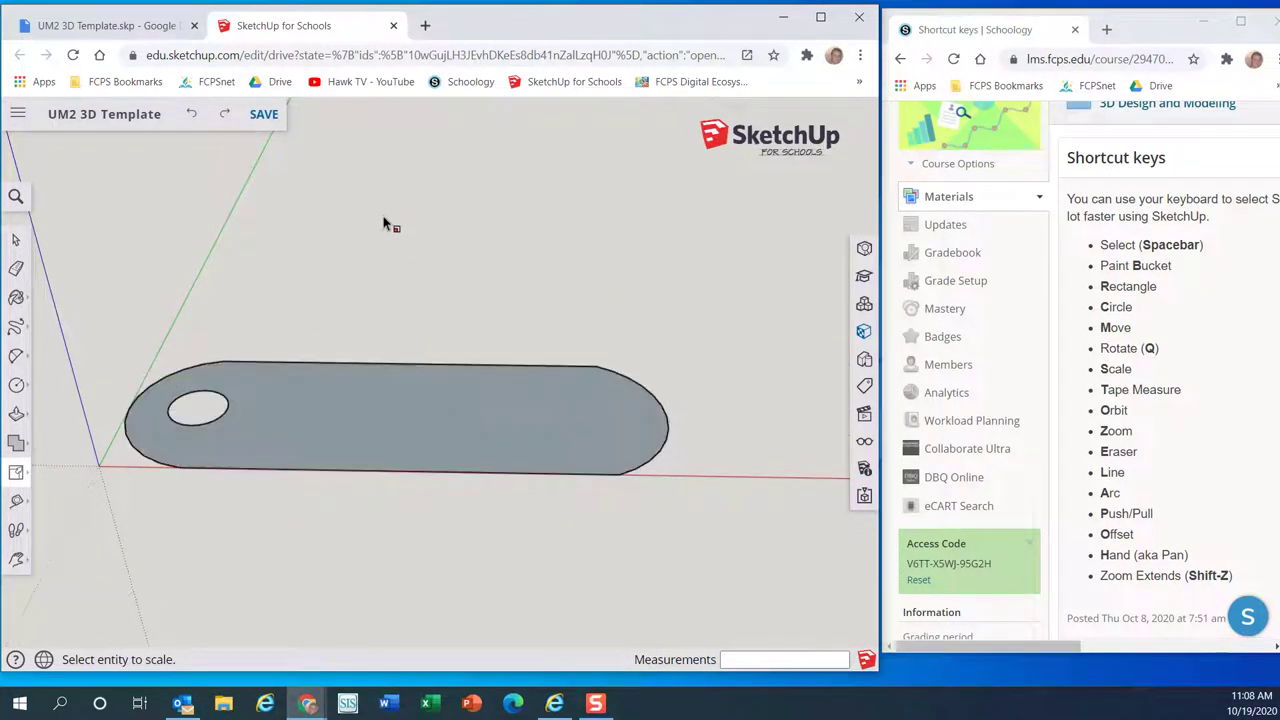
Undo the hole and the corner trimming back to the full flat rectangle with arcs at both ends
key(ctrl+z)
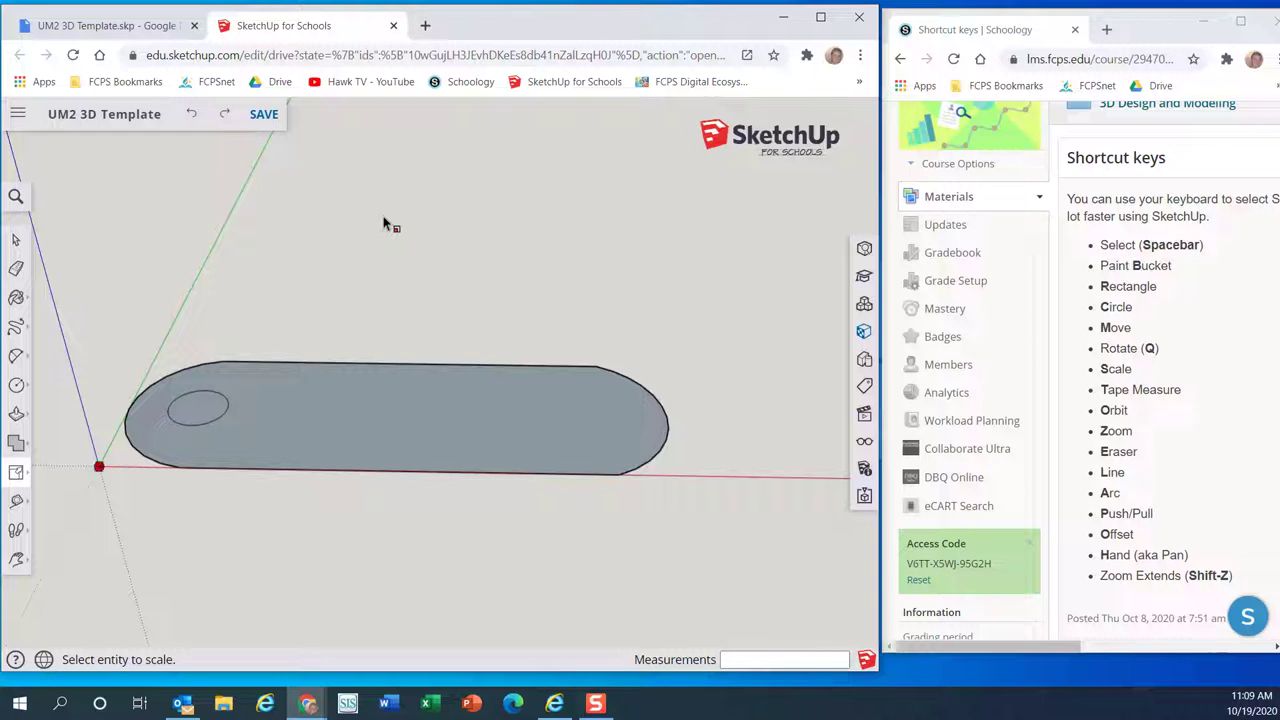
key(ctrl+z)
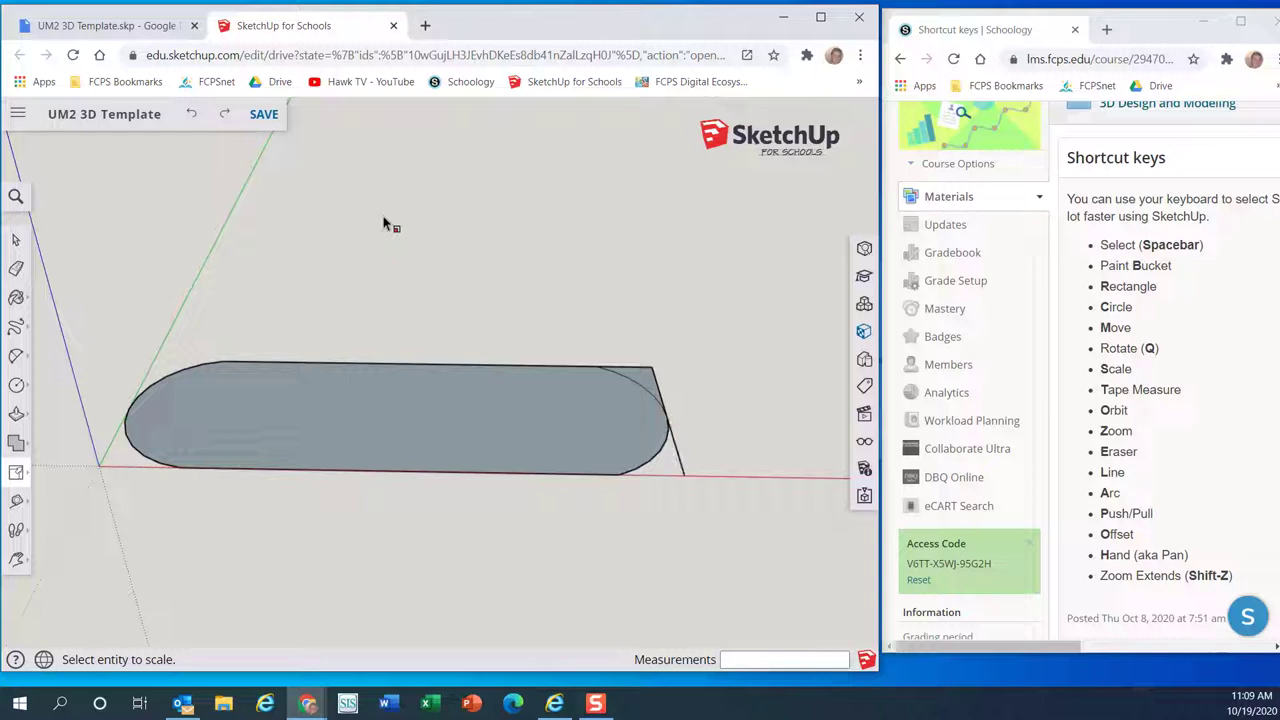
key(ctrl+z)
key(ctrl+z)
key(ctrl+z)
key(ctrl+z)
key(ctrl+z)
key(ctrl+z)
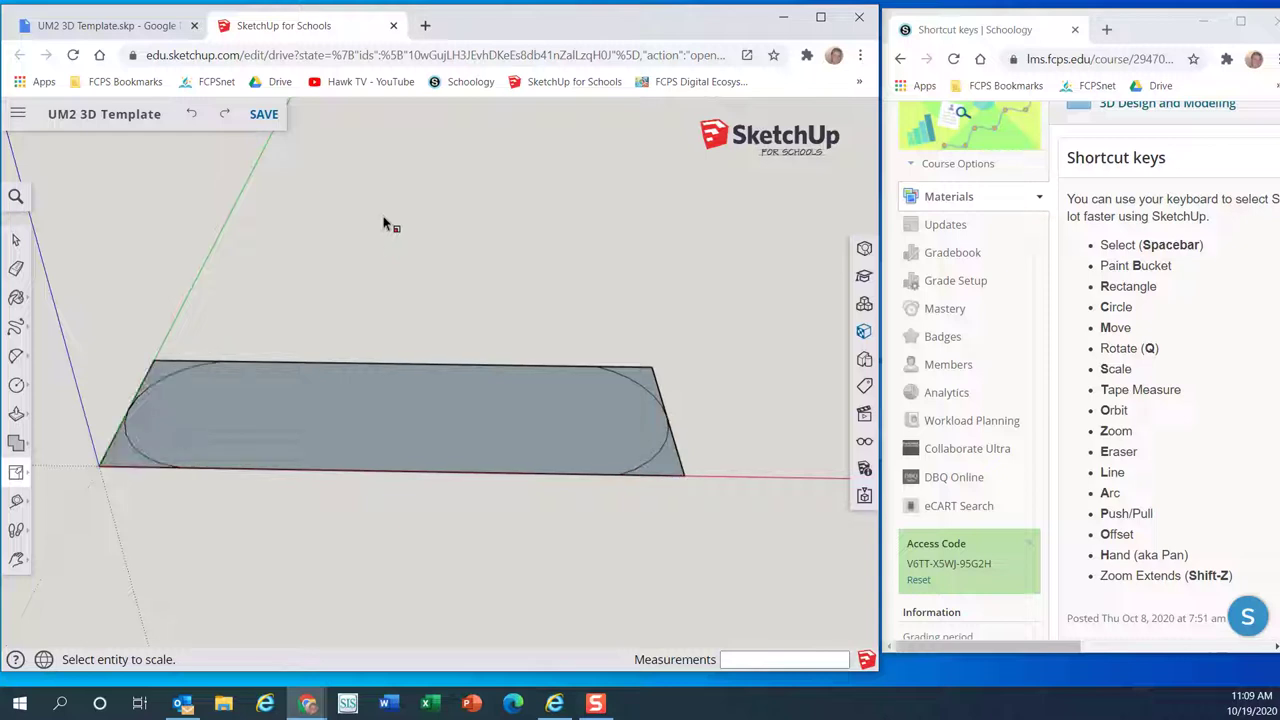